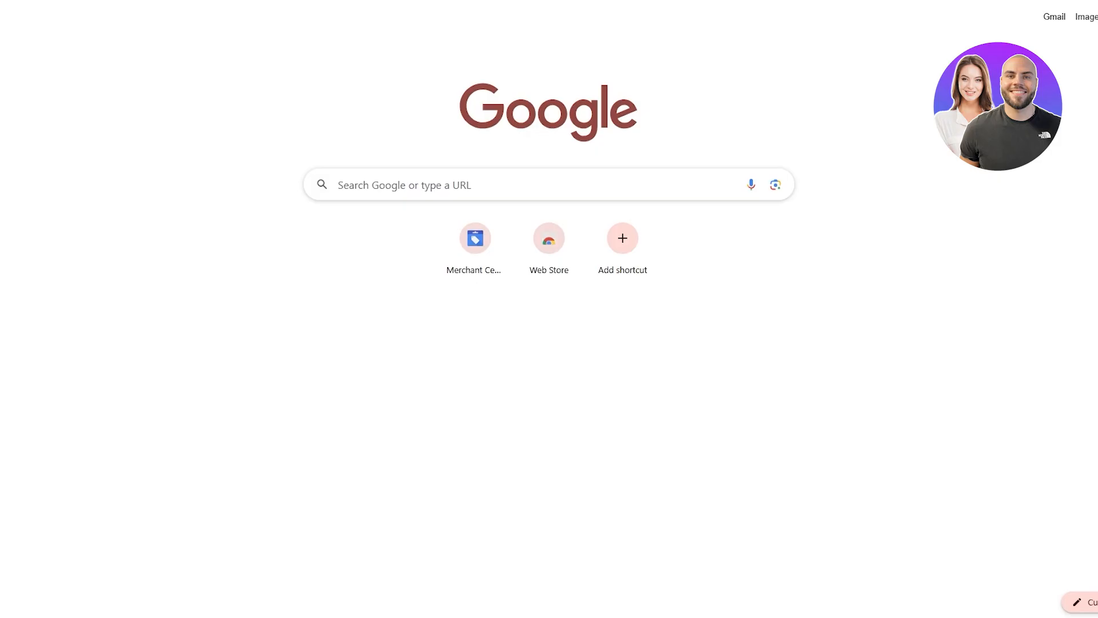
# Open the Google Ads website at ads.google.com
pyautogui.write('ads')
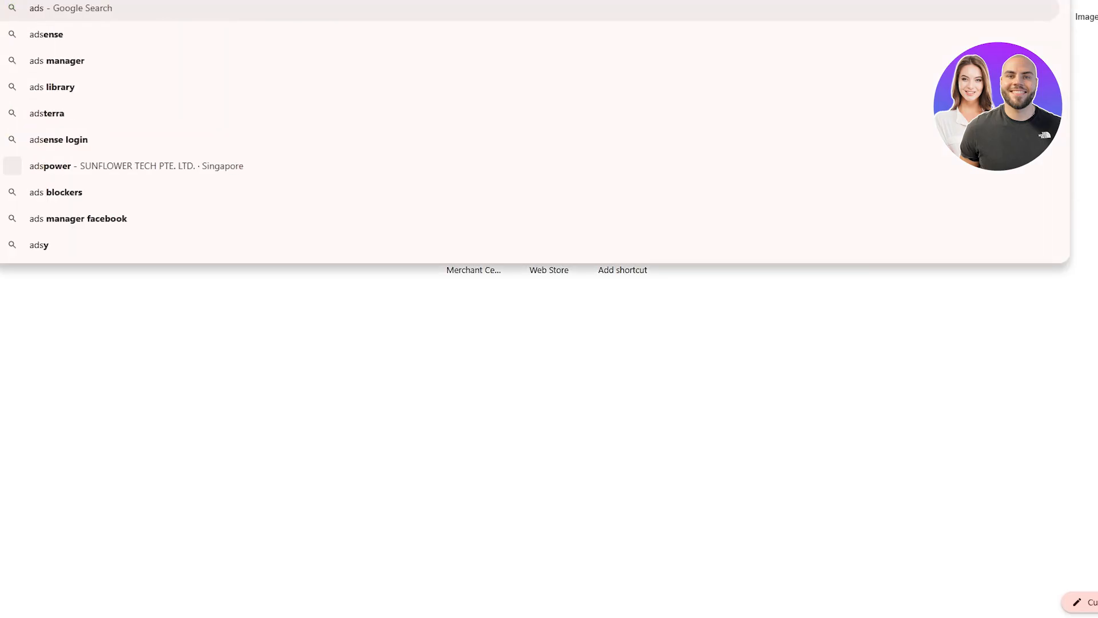
pyautogui.write('.google')
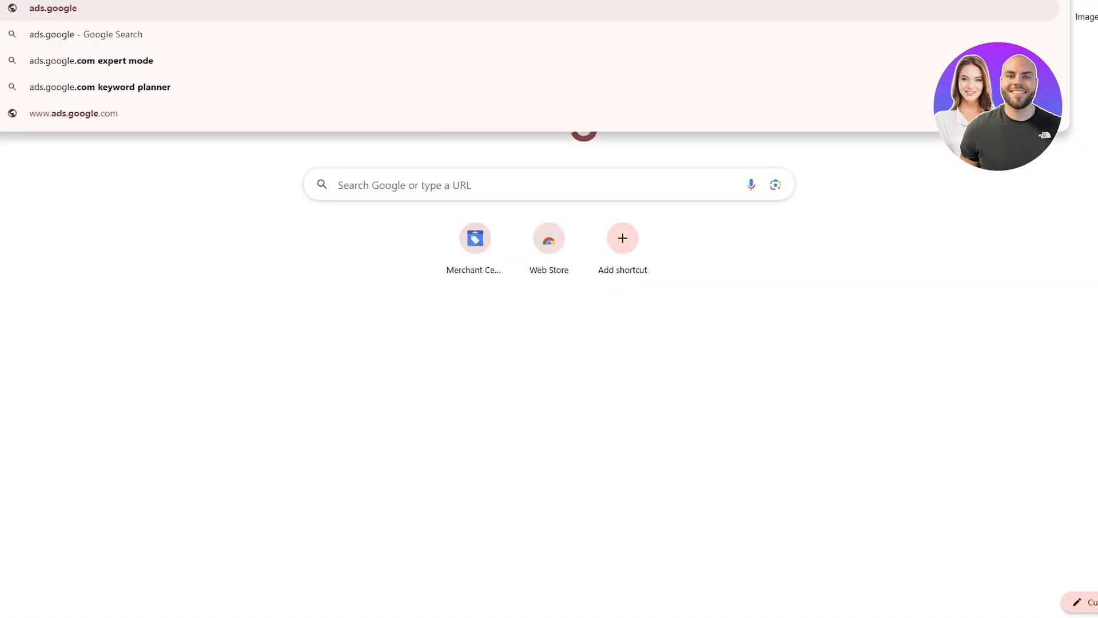
pyautogui.write('.com')
pyautogui.press('Return')
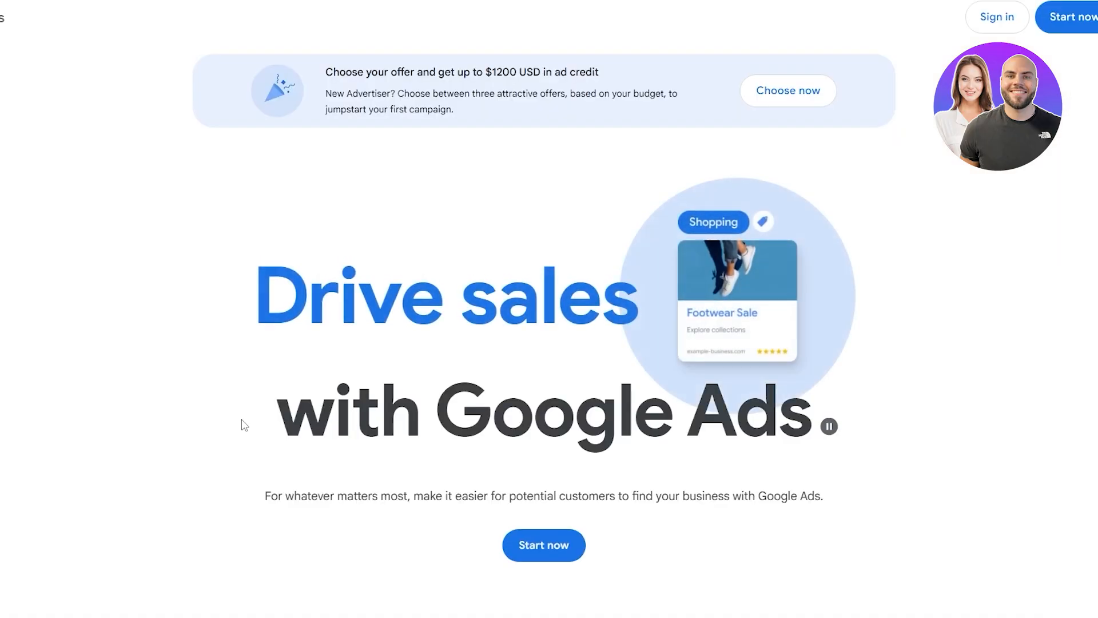
# Start the Google Ads sign-up from the landing page and begin creating the first campaign
pyautogui.scroll(-10, 115, 265)
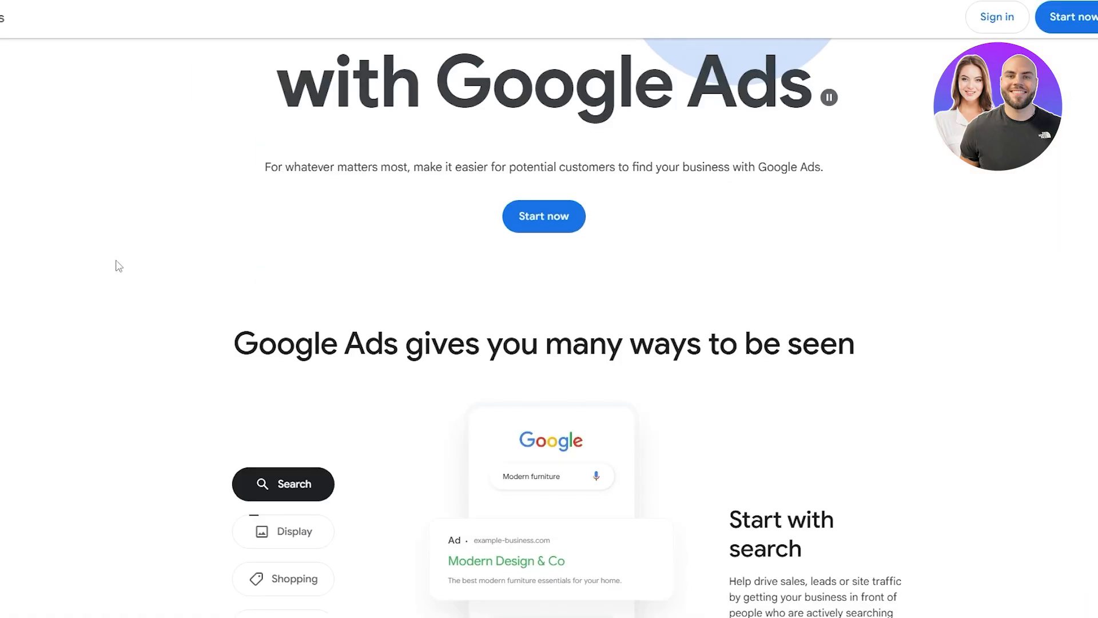
pyautogui.scroll(5, 126, 261)
pyautogui.scroll(-4, 123, 258)
pyautogui.scroll(2, 125, 255)
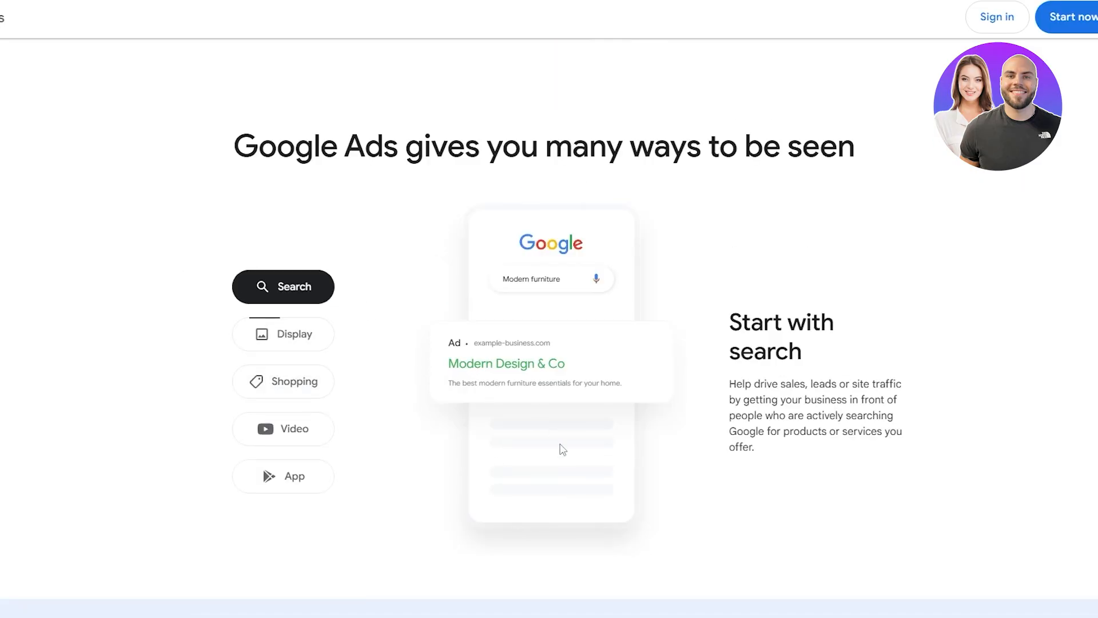
pyautogui.scroll(8, 563, 450)
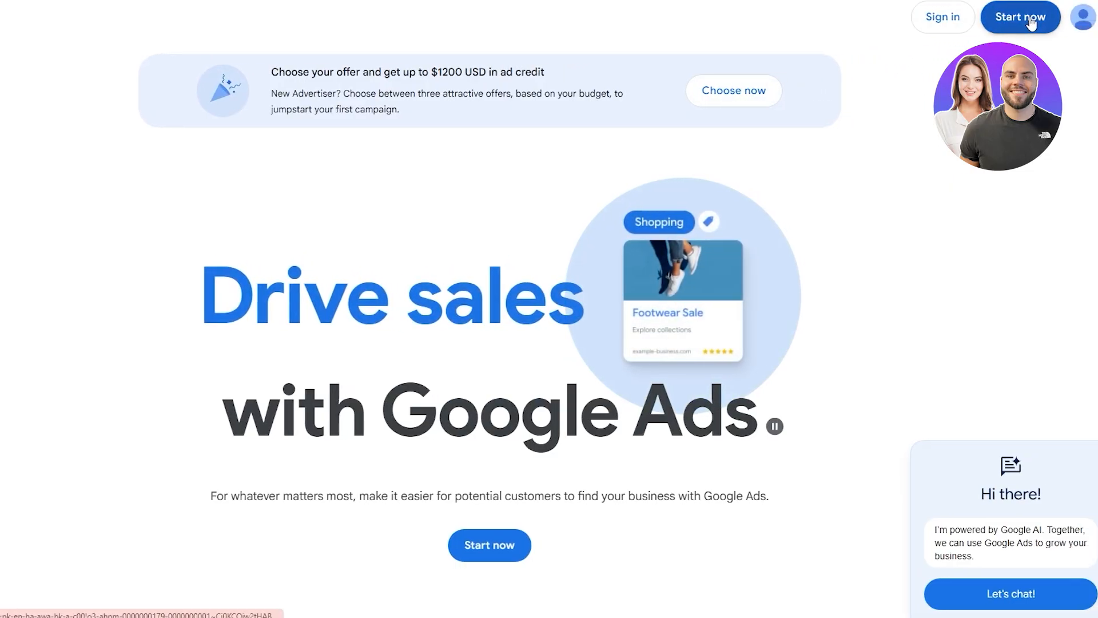
pyautogui.click(1065, 21)
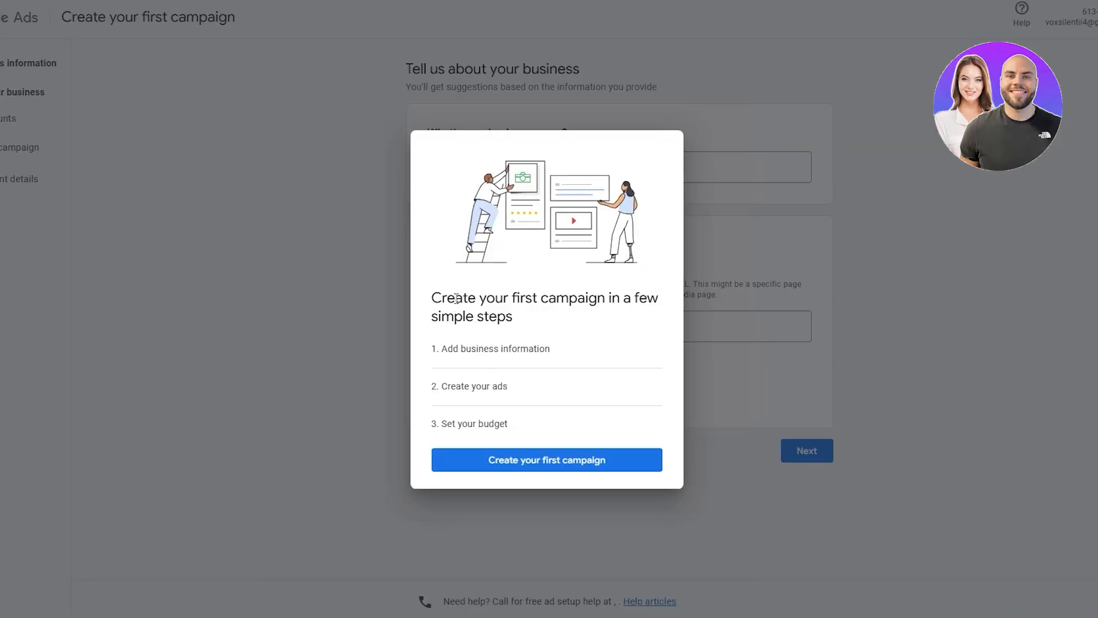
pyautogui.moveTo(429, 302); pyautogui.dragTo(661, 313)
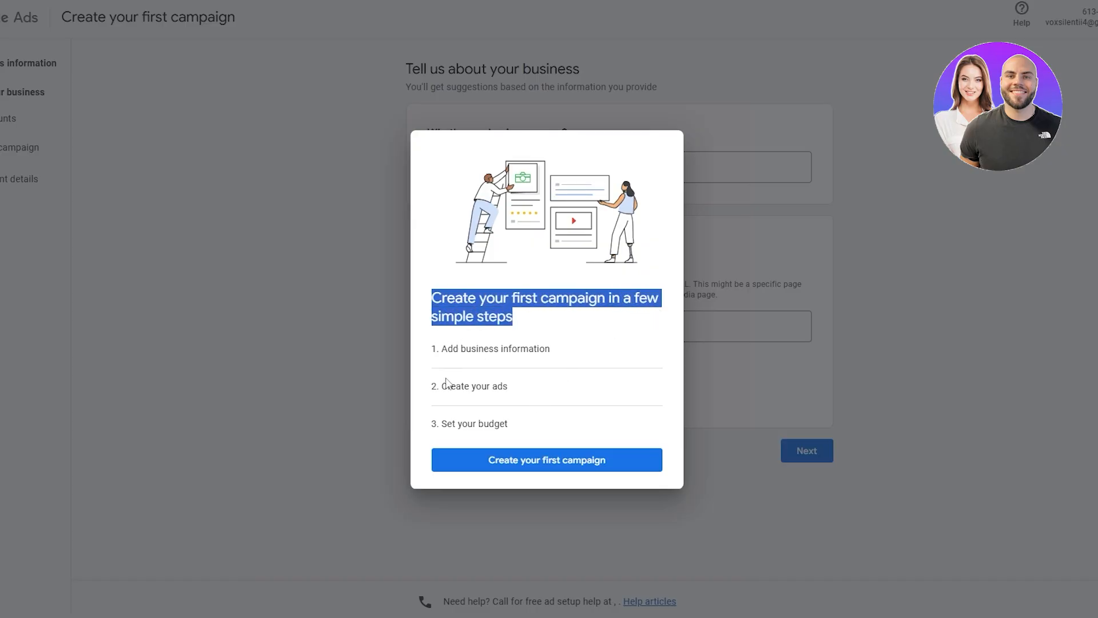
pyautogui.click(464, 425)
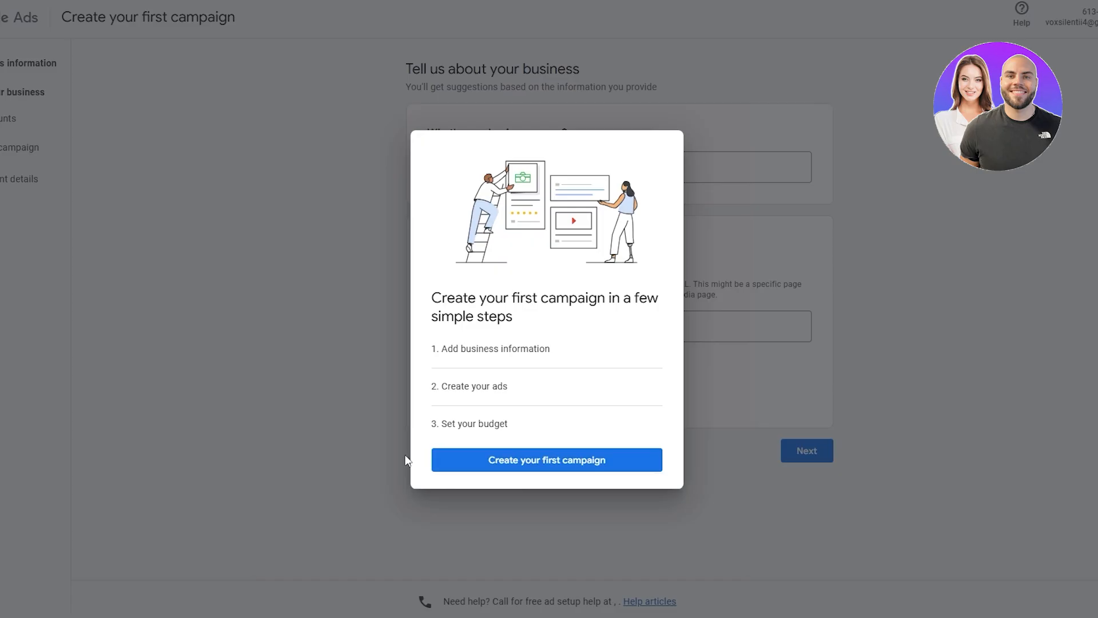
pyautogui.click(564, 464)
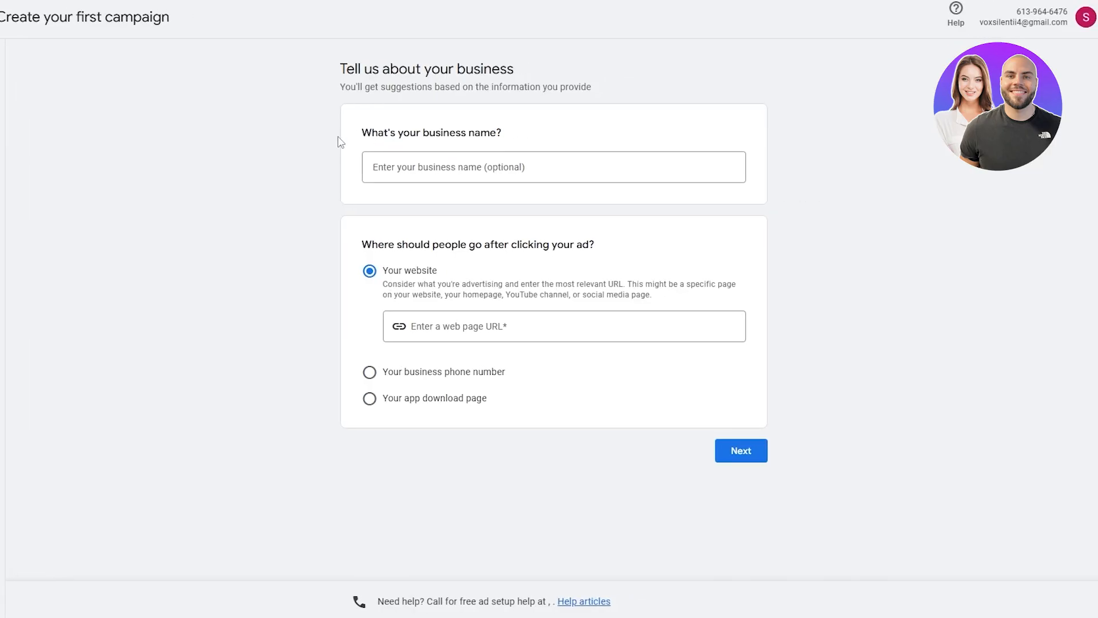
# Examine the business name question and the ad destination options for website, business phone number and app download page
pyautogui.moveTo(381, 134); pyautogui.dragTo(493, 155)
pyautogui.click(400, 249)
pyautogui.moveTo(389, 246); pyautogui.dragTo(549, 246)
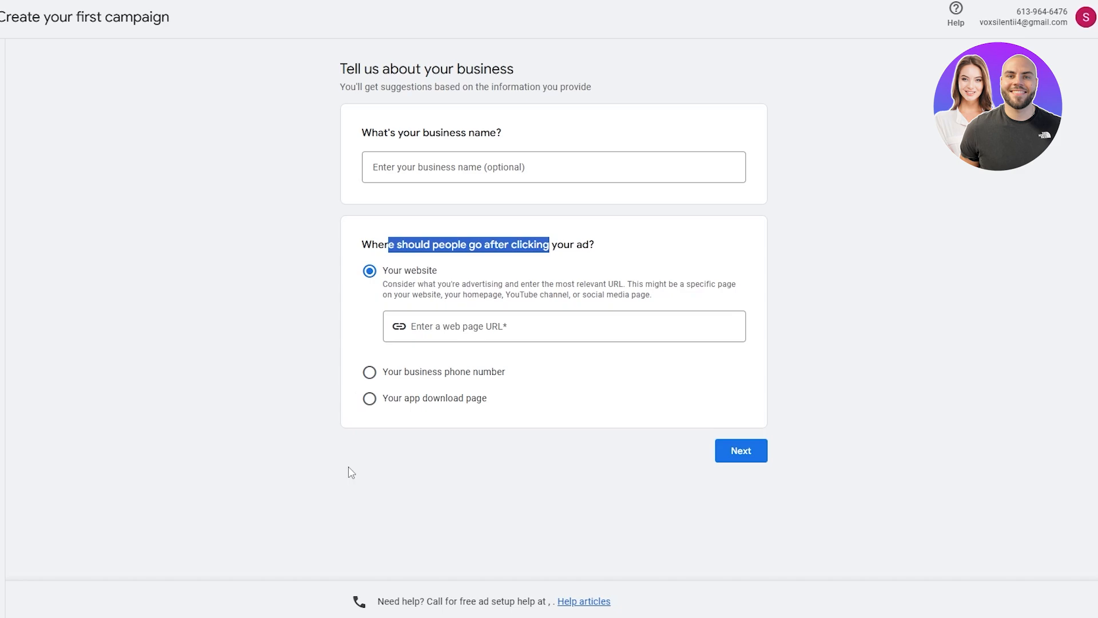
pyautogui.click(516, 519)
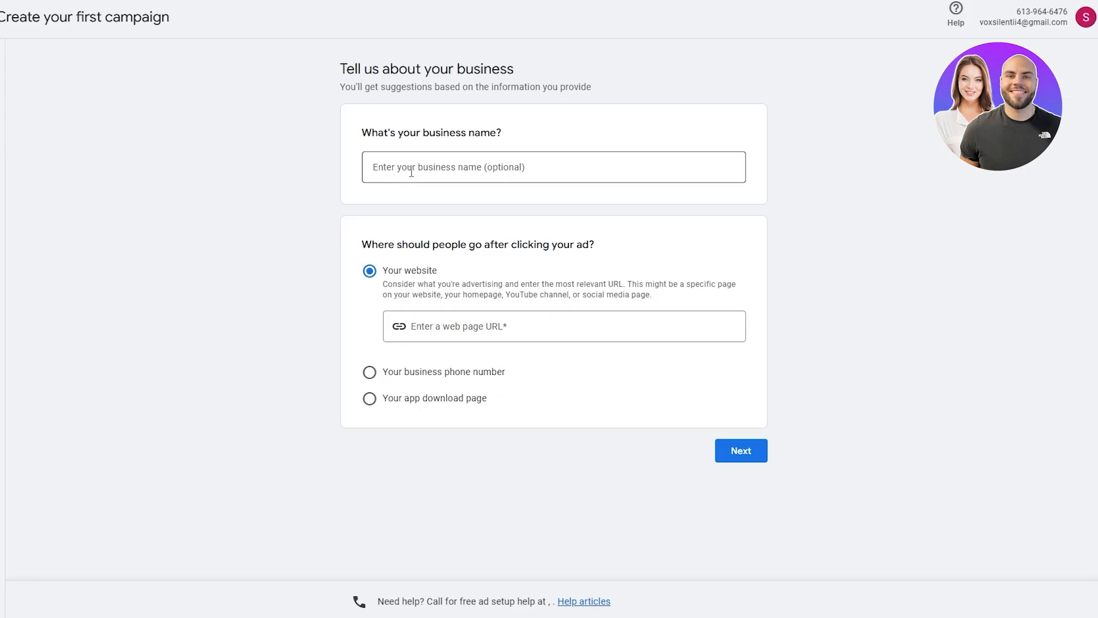
pyautogui.moveTo(404, 132); pyautogui.dragTo(499, 132)
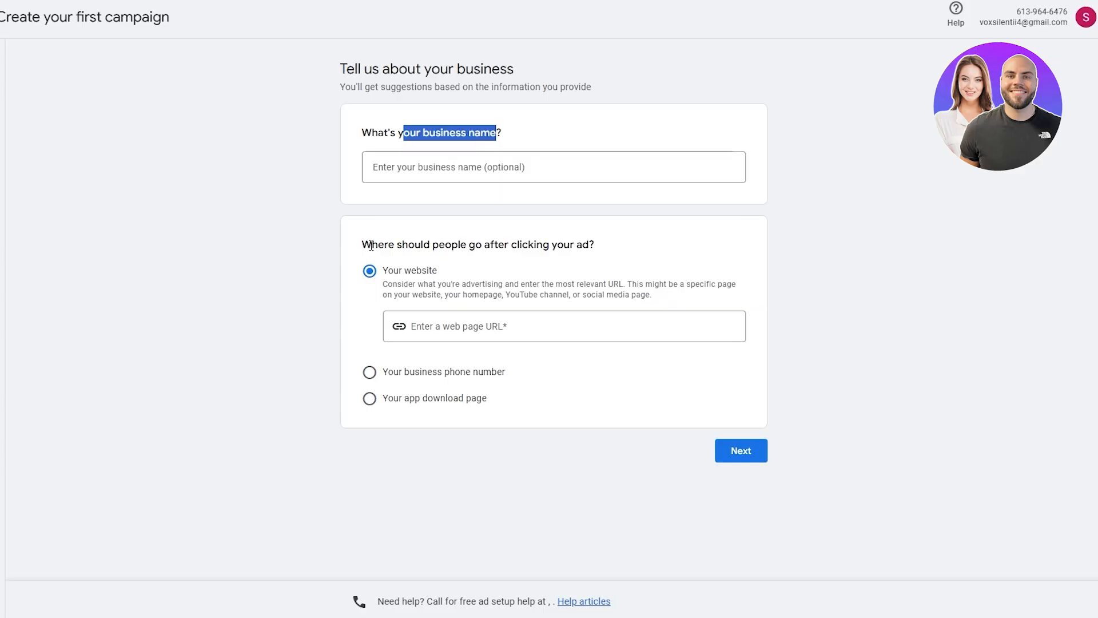
pyautogui.moveTo(372, 244); pyautogui.dragTo(587, 251)
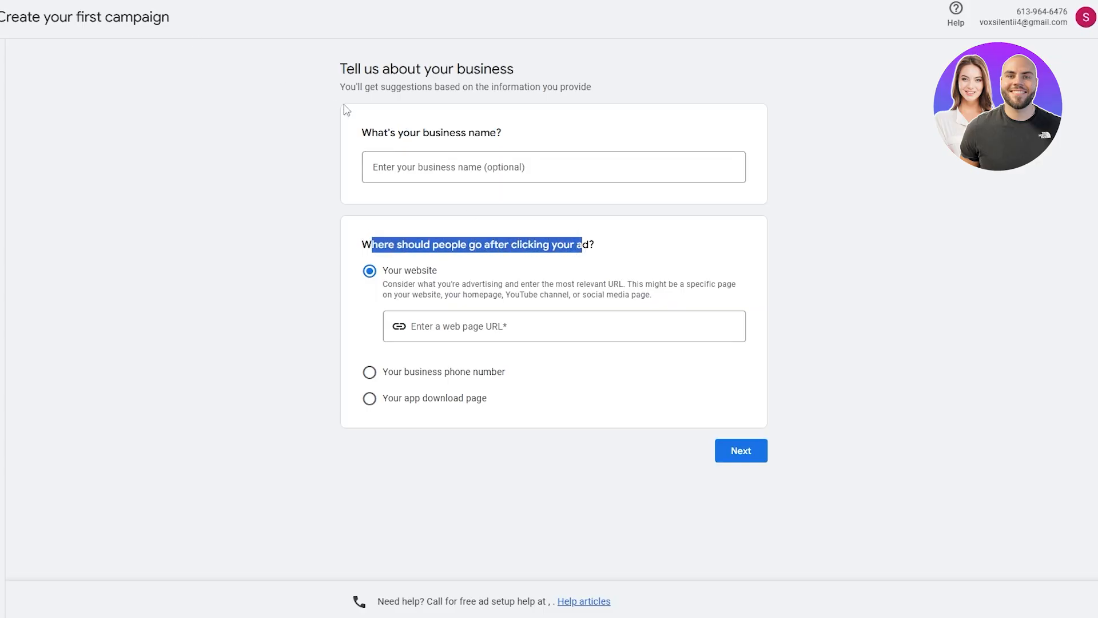
pyautogui.click(395, 372)
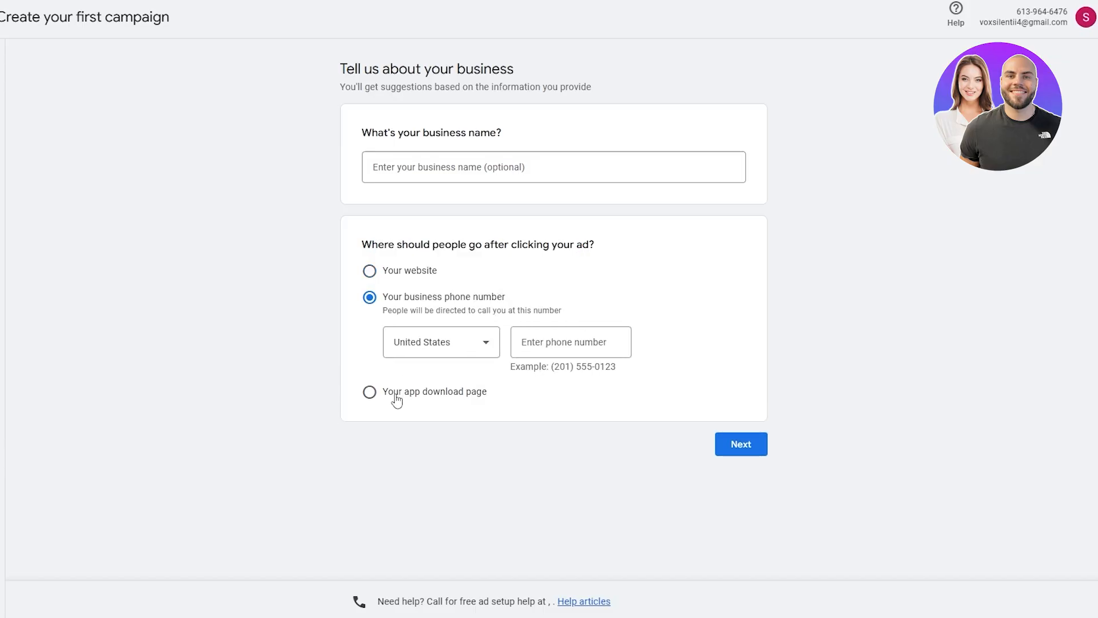
pyautogui.click(397, 400)
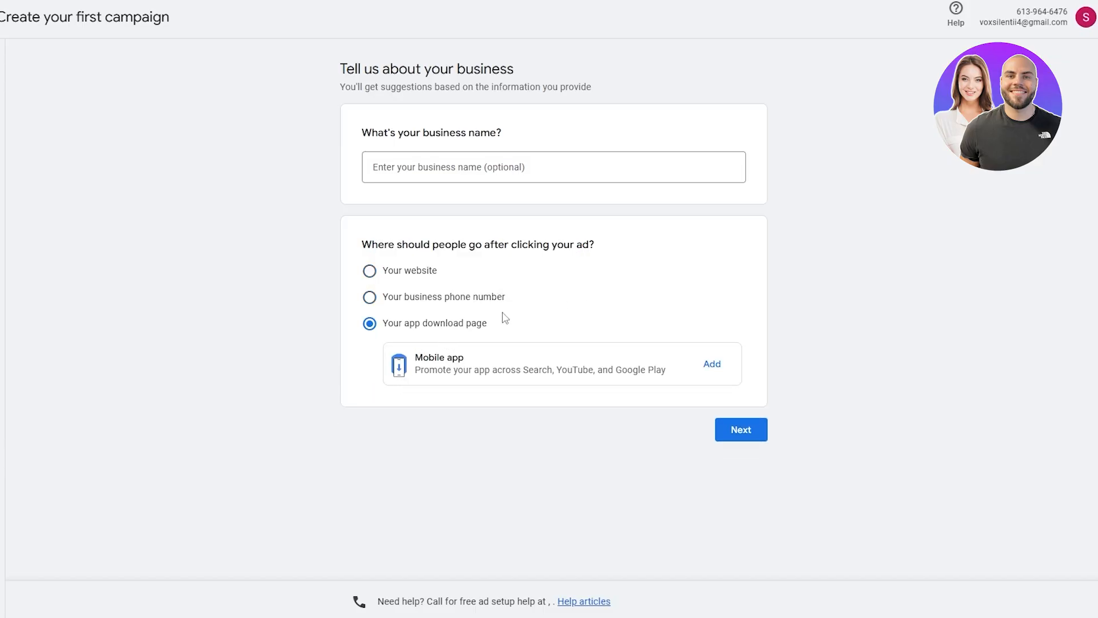
# Choose the website as the ad destination, enter leviosah as the business name with a valid web page URL, and continue
pyautogui.click(426, 272)
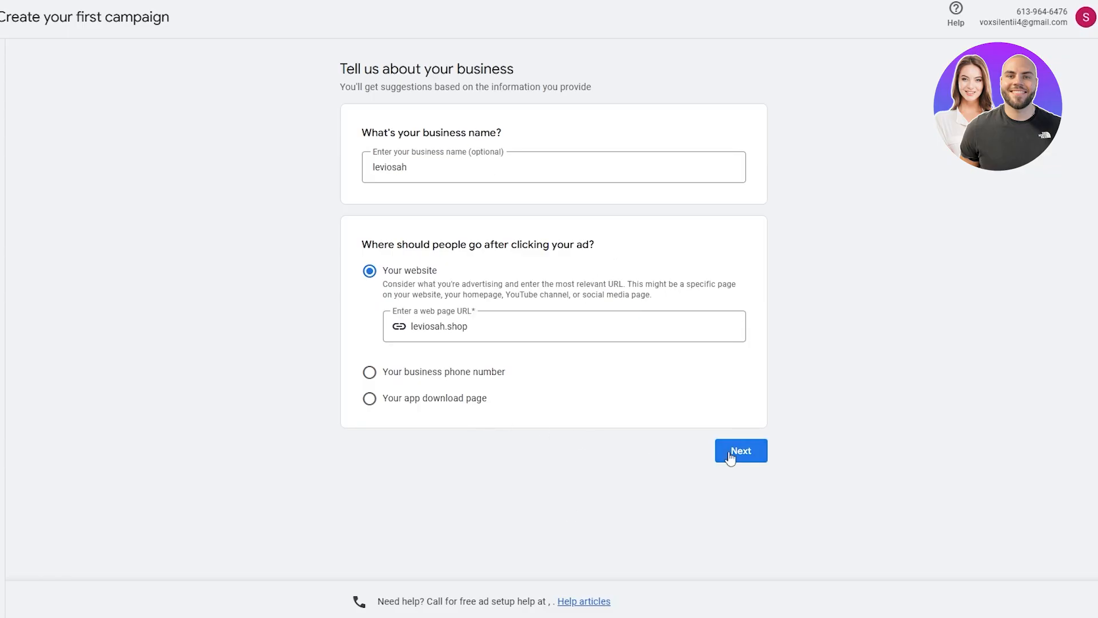
pyautogui.click(733, 453)
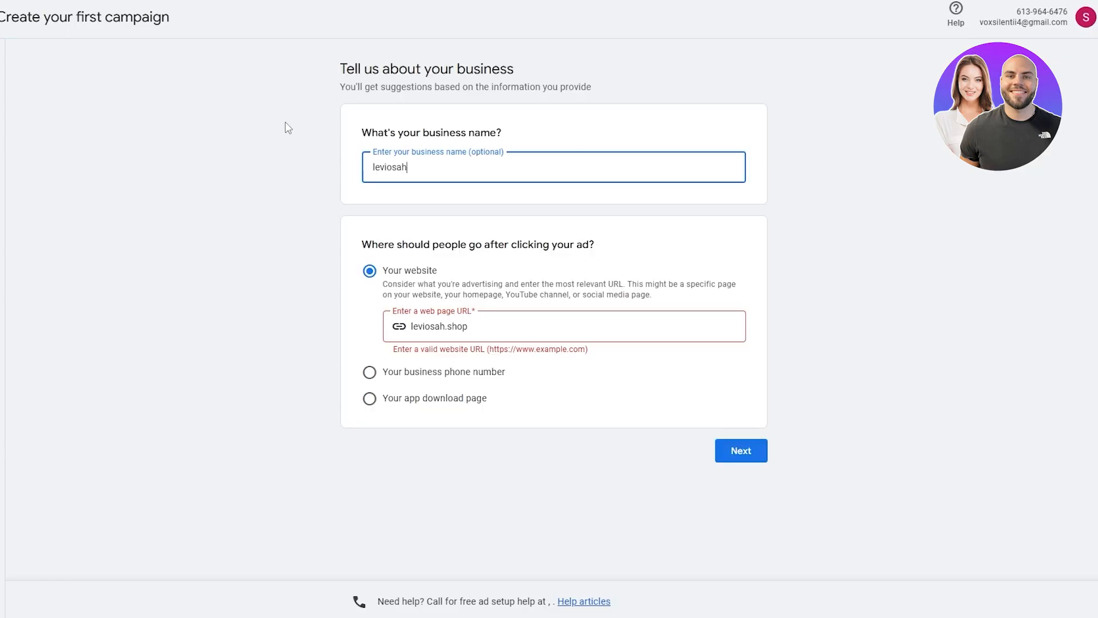
pyautogui.click(464, 336)
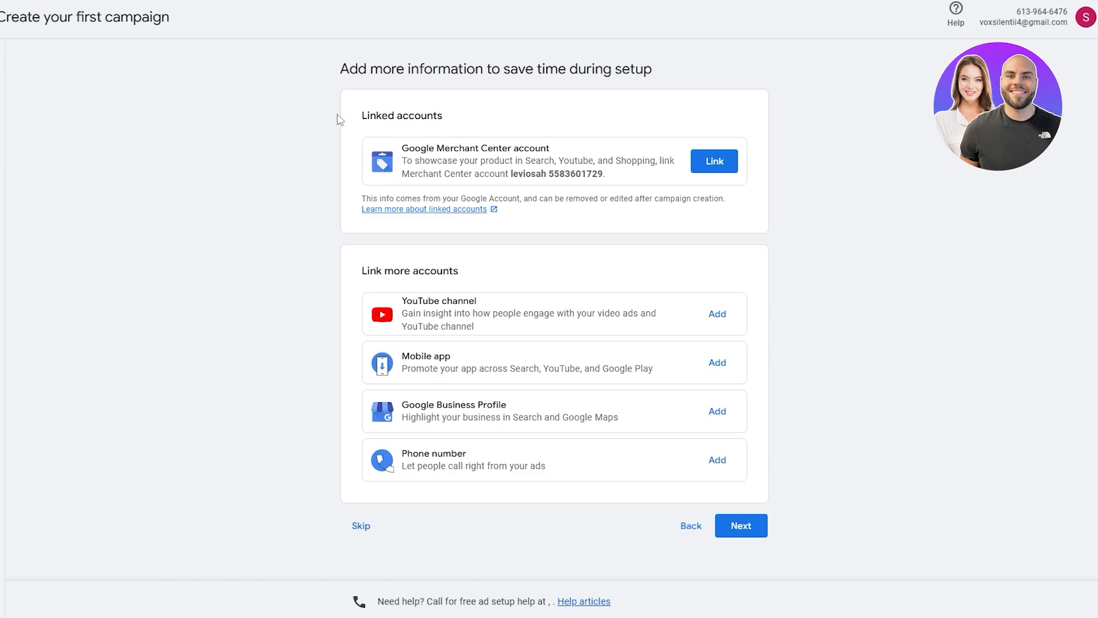
# Skip linking Merchant Center and other accounts and proceed to the campaign goals
pyautogui.moveTo(348, 73); pyautogui.dragTo(686, 80)
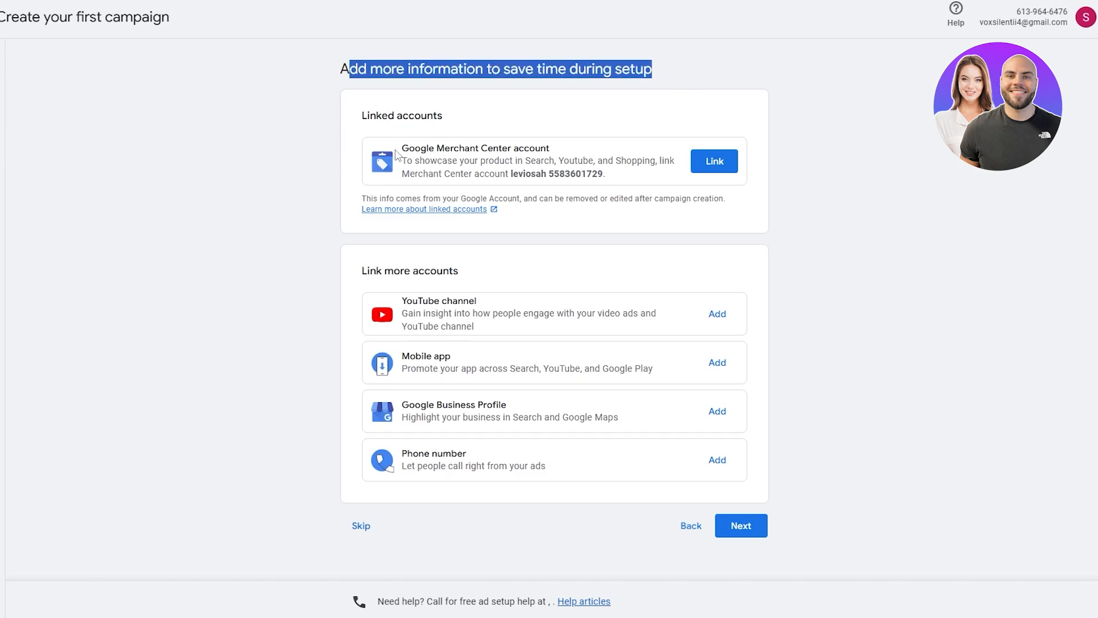
pyautogui.moveTo(377, 115); pyautogui.dragTo(421, 120)
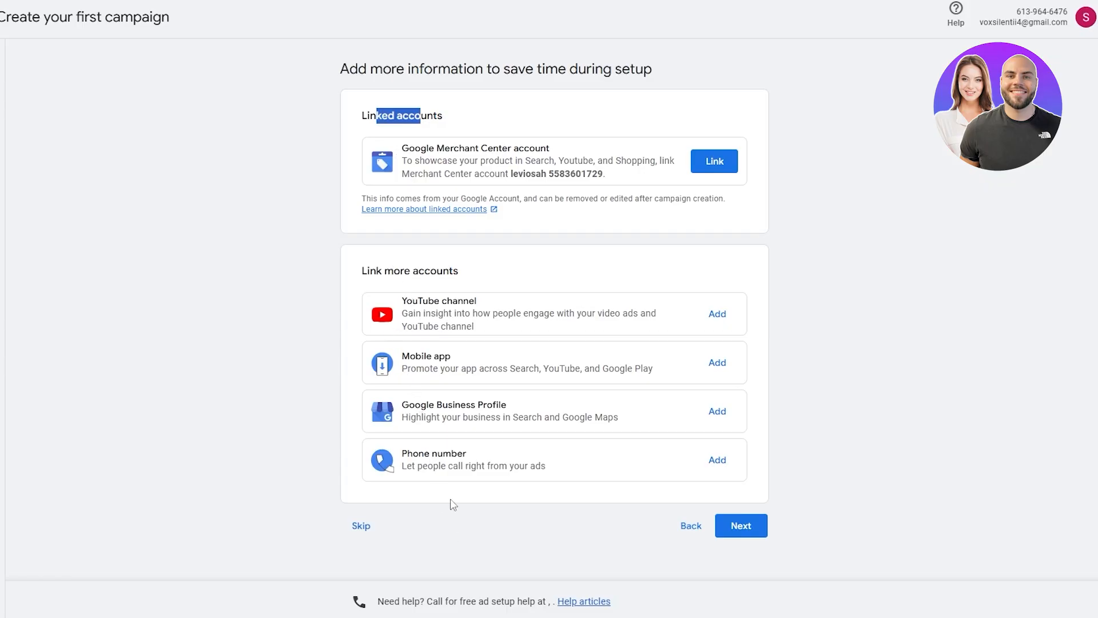
pyautogui.click(361, 526)
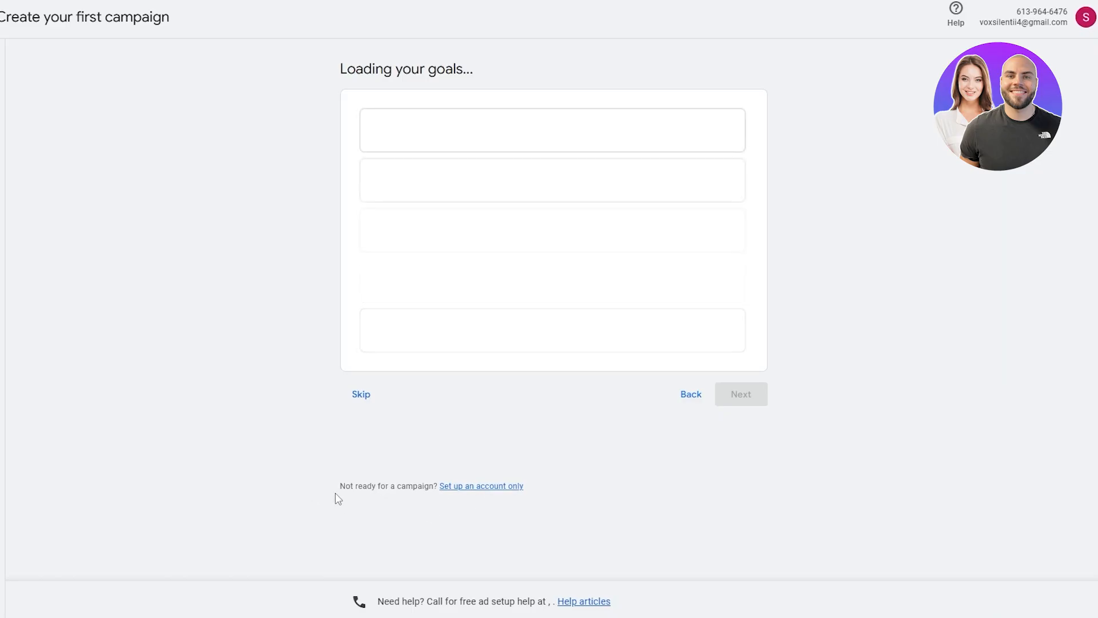
pyautogui.moveTo(336, 495); pyautogui.dragTo(413, 496)
pyautogui.click(476, 520)
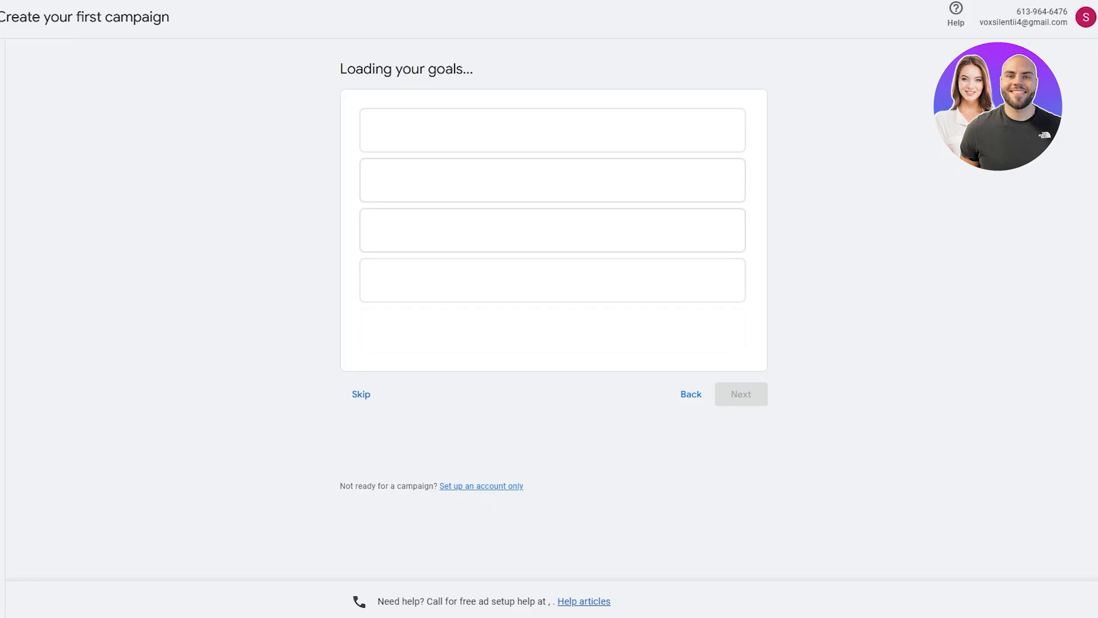
# Expand the list of campaign goals and look through all app promotion, leads and sales options
pyautogui.moveTo(341, 64); pyautogui.dragTo(624, 74)
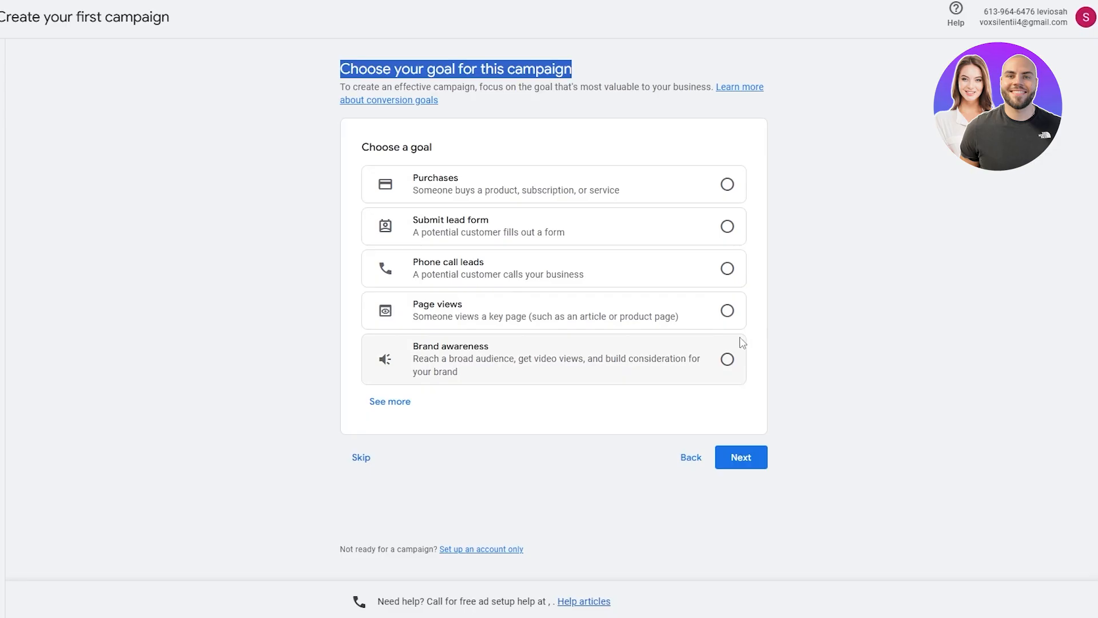
pyautogui.scroll(-1, 397, 404)
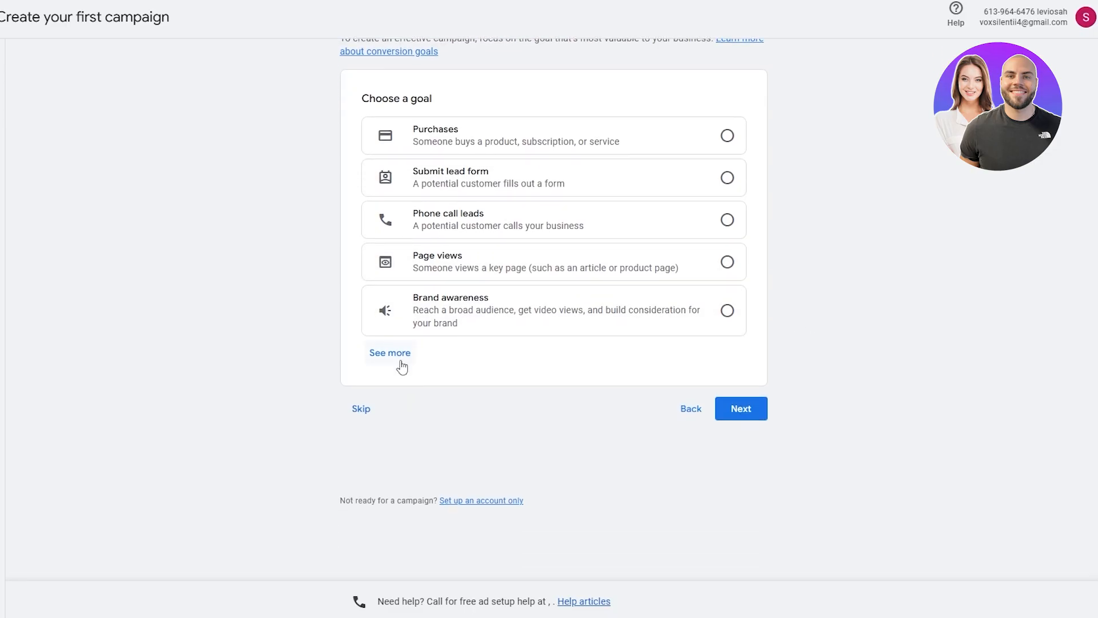
pyautogui.click(402, 365)
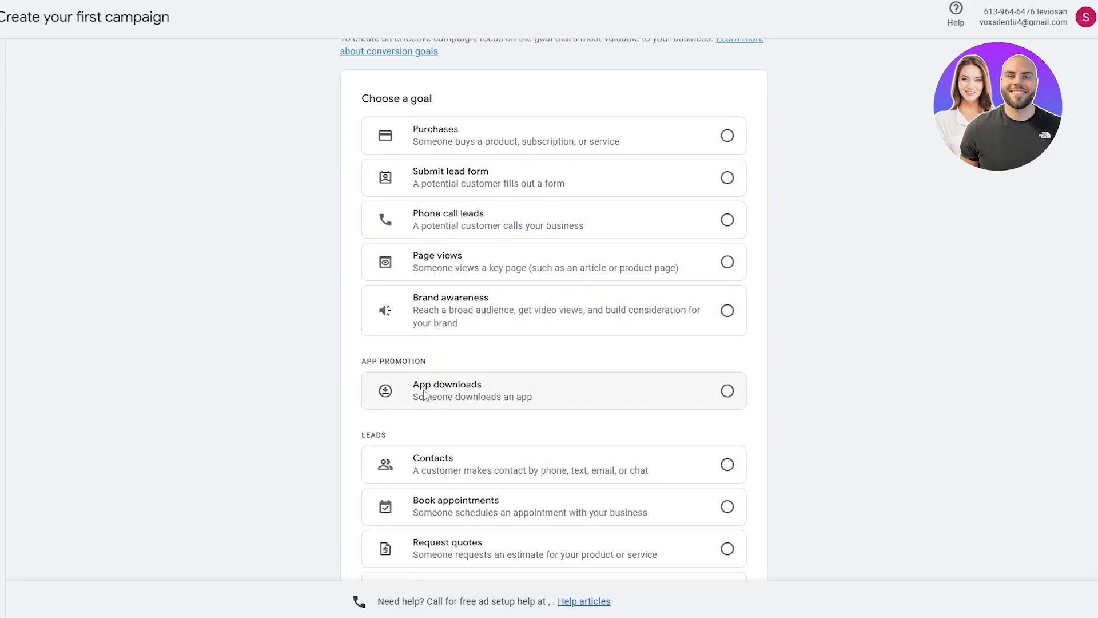
pyautogui.scroll(-9, 422, 403)
pyautogui.scroll(10, 509, 400)
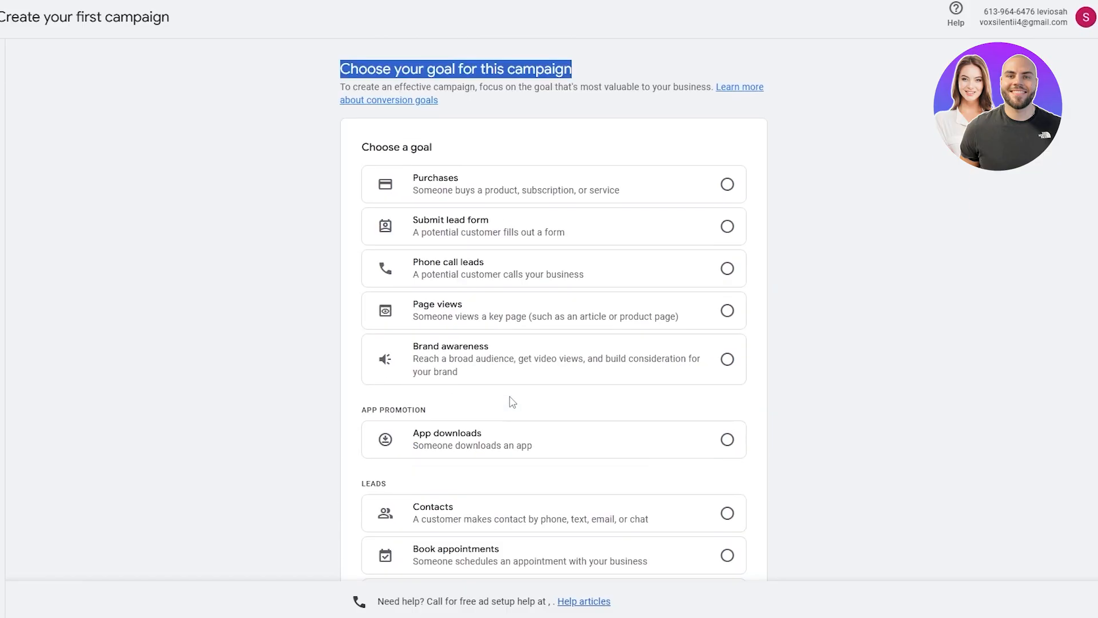
# Select Page views as the campaign goal and continue to the audience settings
pyautogui.click(428, 312)
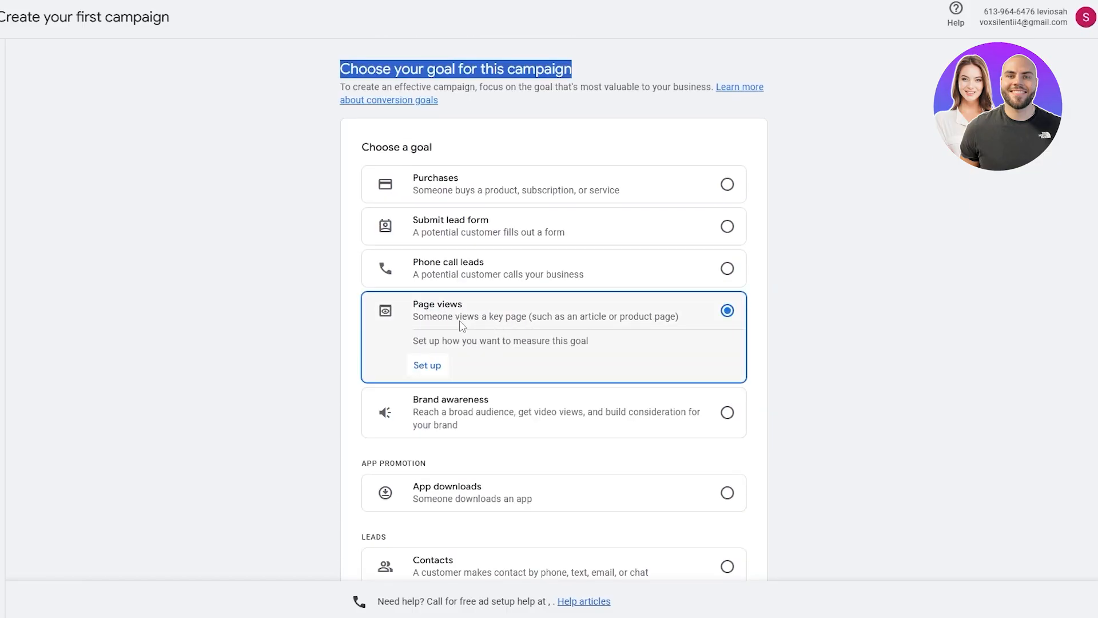
pyautogui.scroll(-5, 417, 363)
pyautogui.scroll(5, 373, 252)
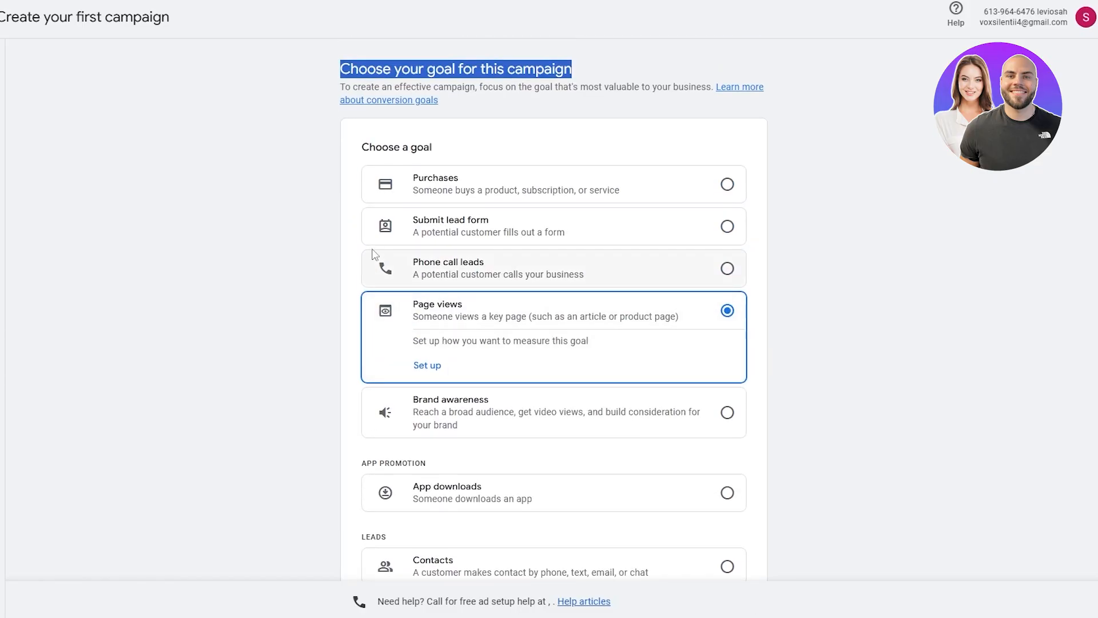
pyautogui.scroll(-10, 500, 344)
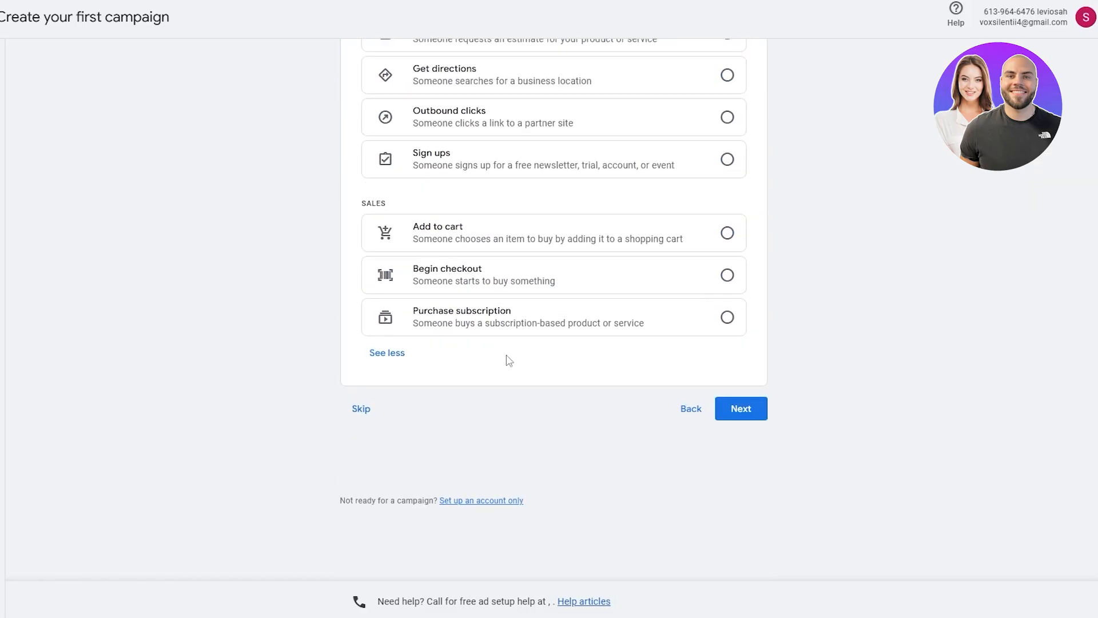
pyautogui.click(736, 409)
# Go through the search theme settings that define who should see the ads and continue to ad creation
pyautogui.moveTo(347, 115); pyautogui.dragTo(506, 125)
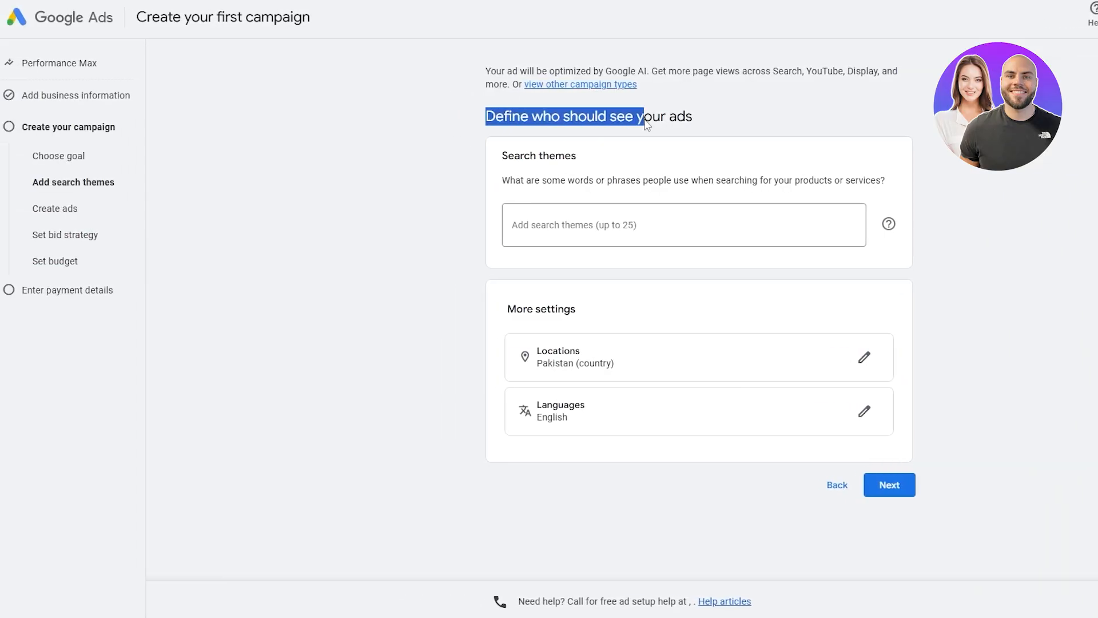
pyautogui.moveTo(646, 124); pyautogui.dragTo(694, 127)
pyautogui.moveTo(47, 183); pyautogui.dragTo(128, 189)
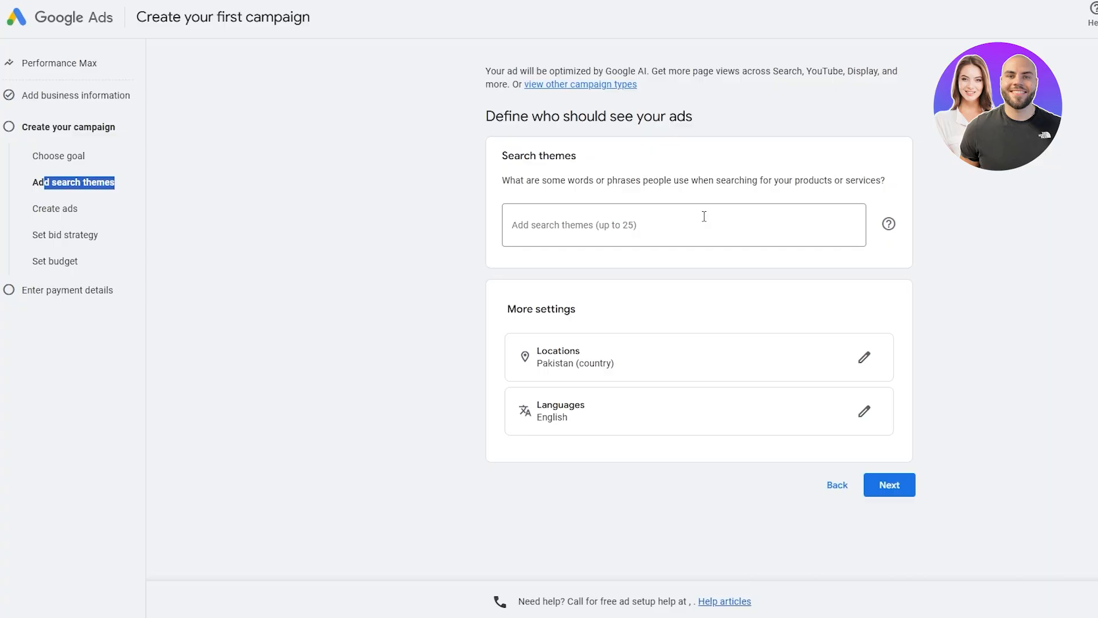
pyautogui.click(663, 229)
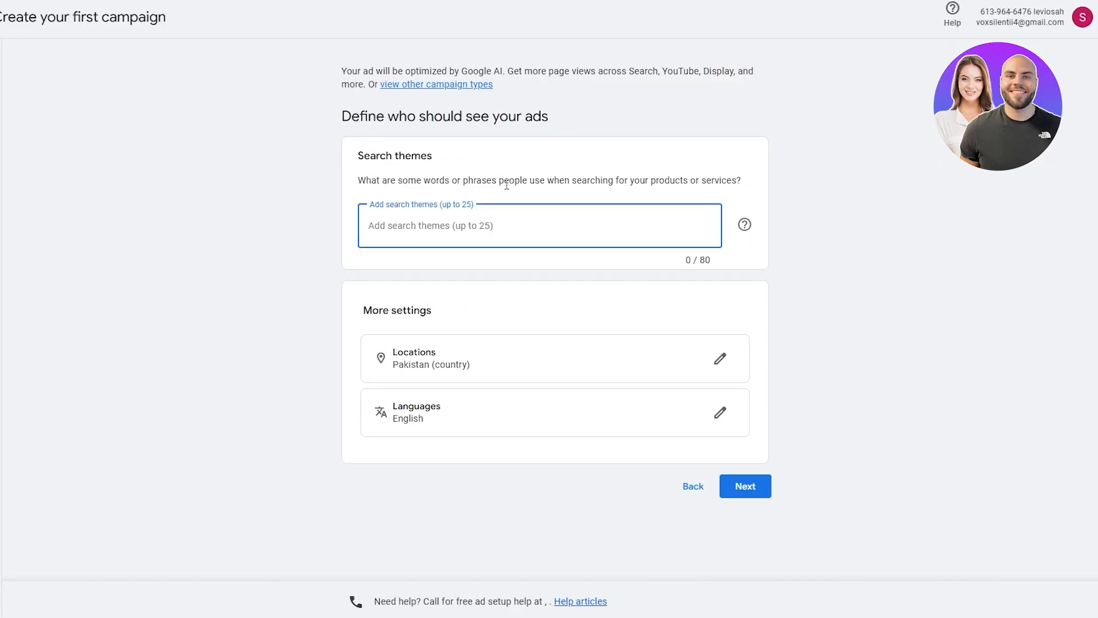
pyautogui.moveTo(507, 184); pyautogui.dragTo(588, 184)
pyautogui.click(628, 180)
pyautogui.click(580, 225)
pyautogui.click(737, 489)
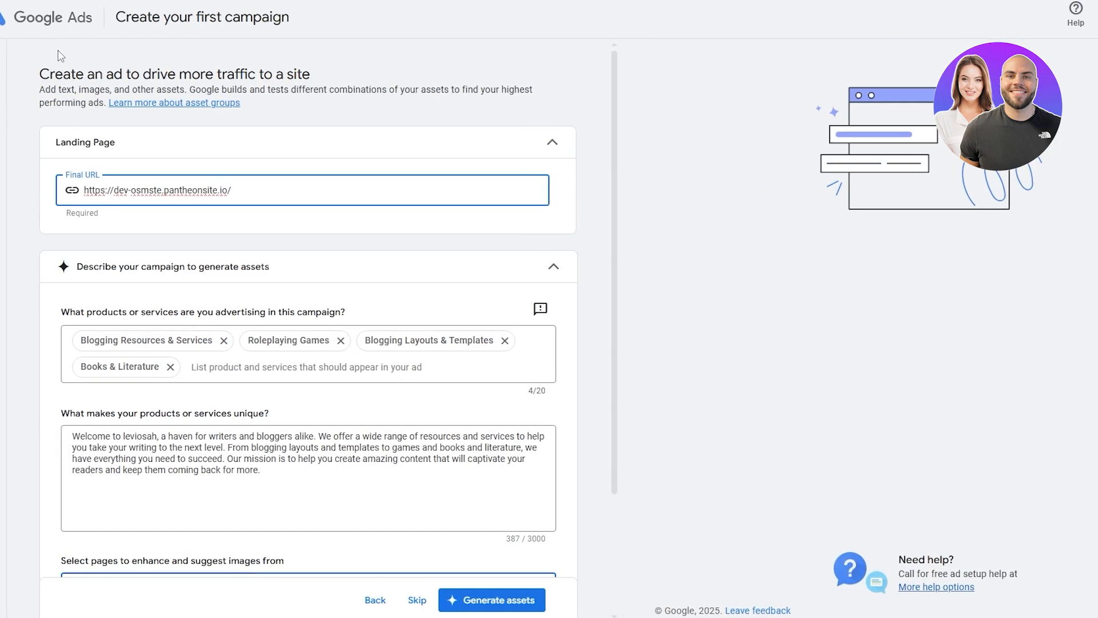
# Review the ad's landing page URL, the advertised products and services, and the description of what makes them unique
pyautogui.moveTo(39, 74); pyautogui.dragTo(317, 82)
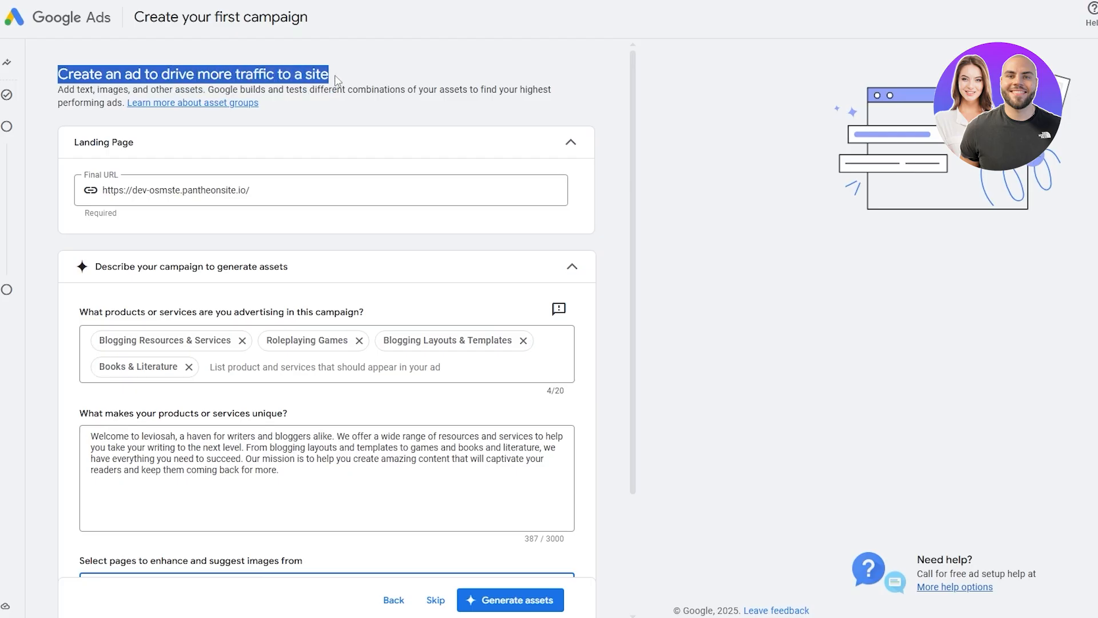
pyautogui.scroll(-1, 334, 81)
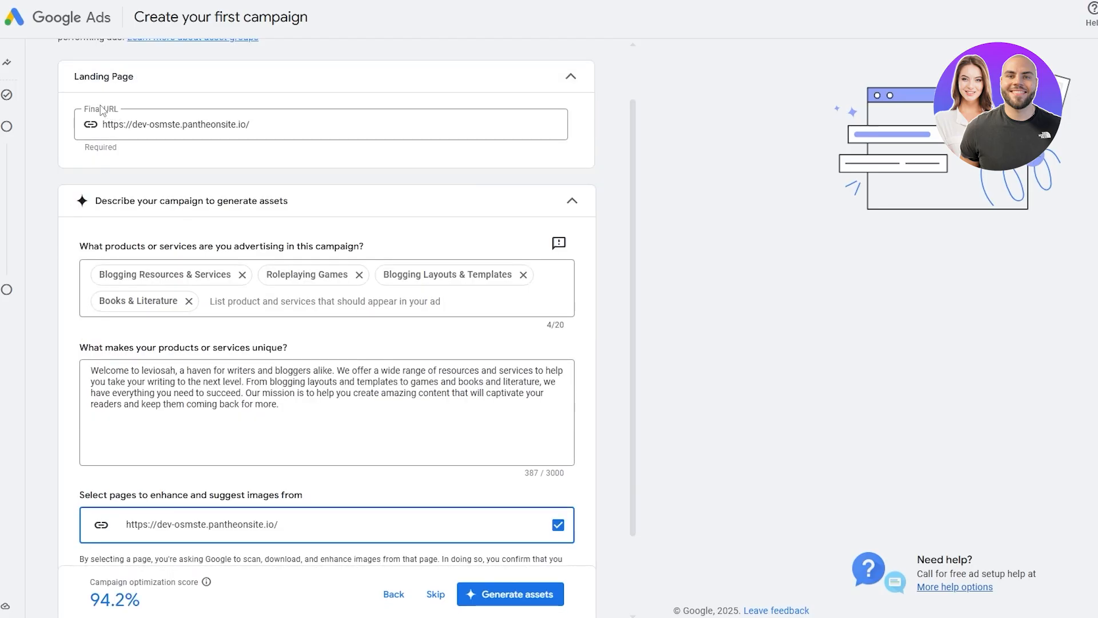
pyautogui.scroll(-1, 98, 112)
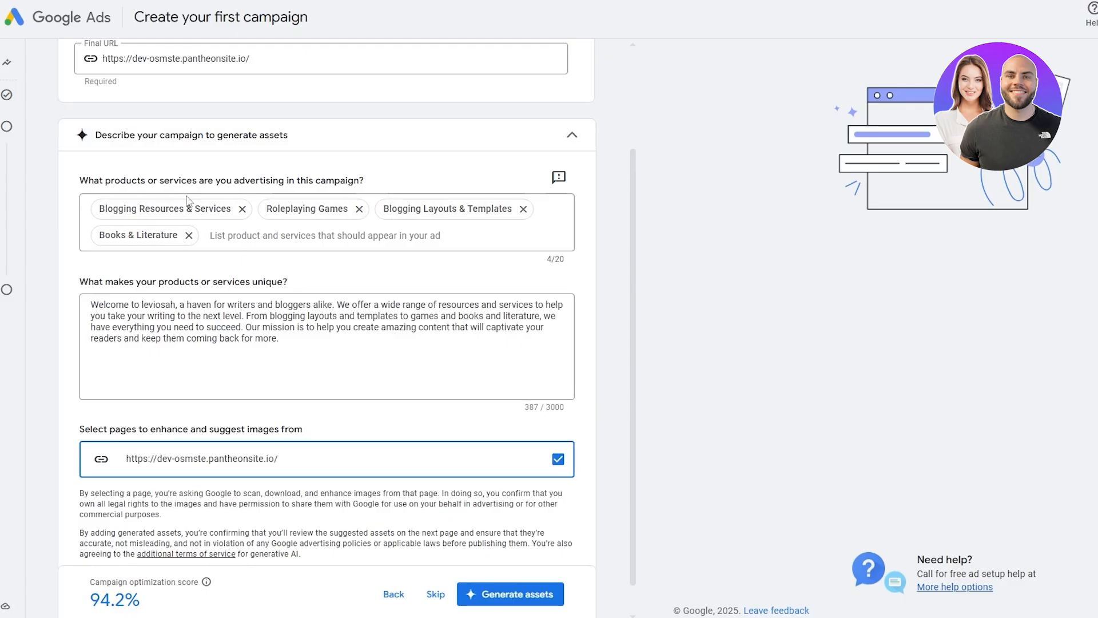
pyautogui.moveTo(100, 184); pyautogui.dragTo(353, 182)
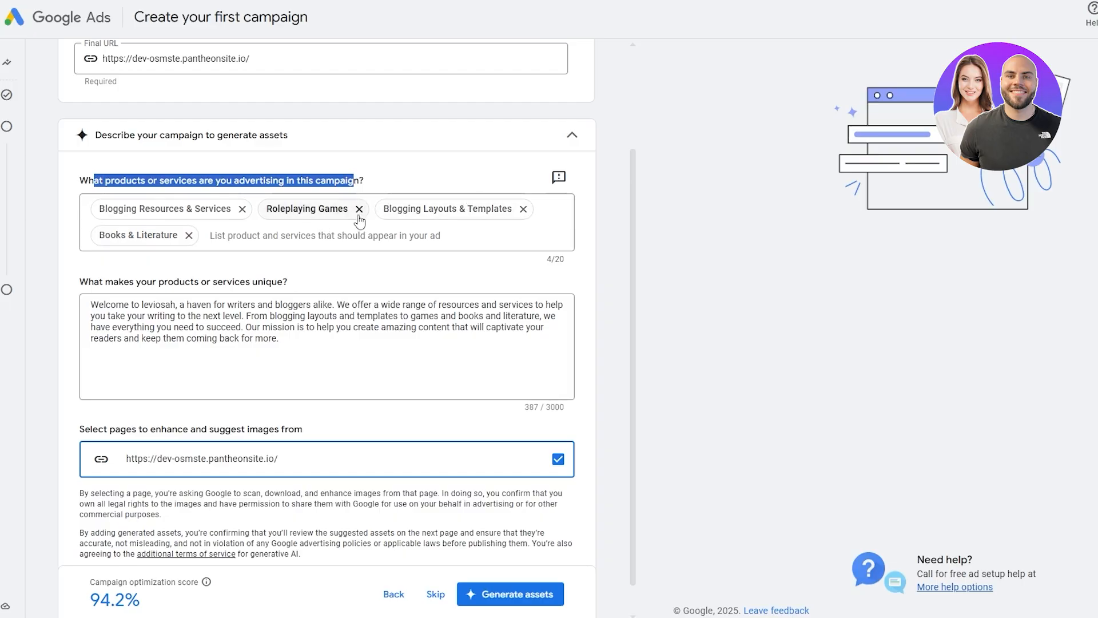
pyautogui.click(371, 235)
pyautogui.click(346, 277)
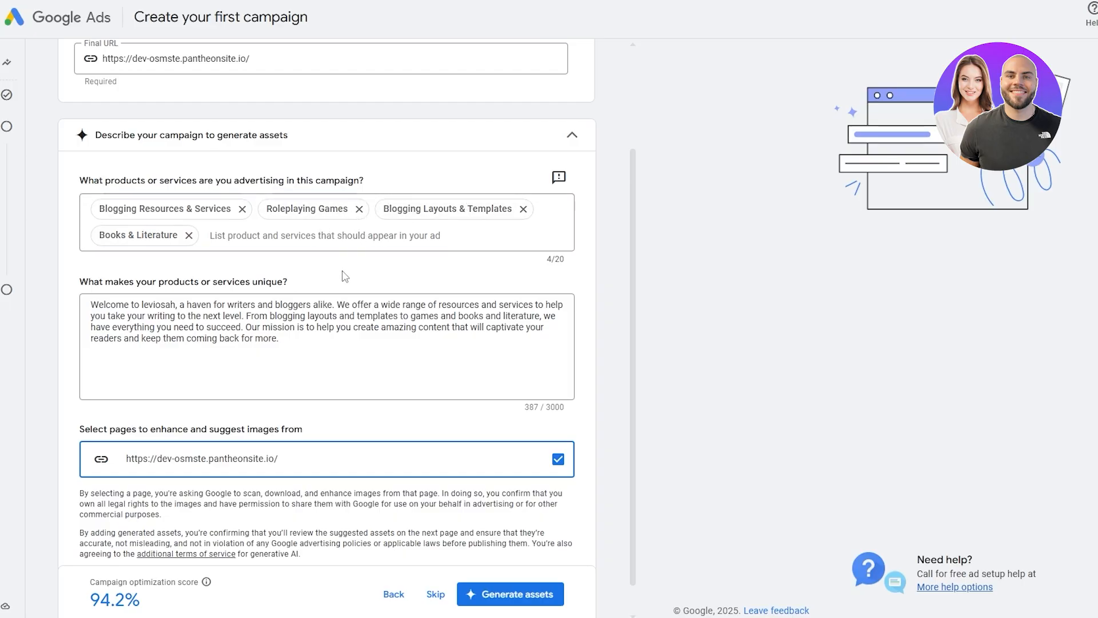
pyautogui.scroll(-1, 345, 273)
pyautogui.moveTo(100, 247); pyautogui.dragTo(256, 252)
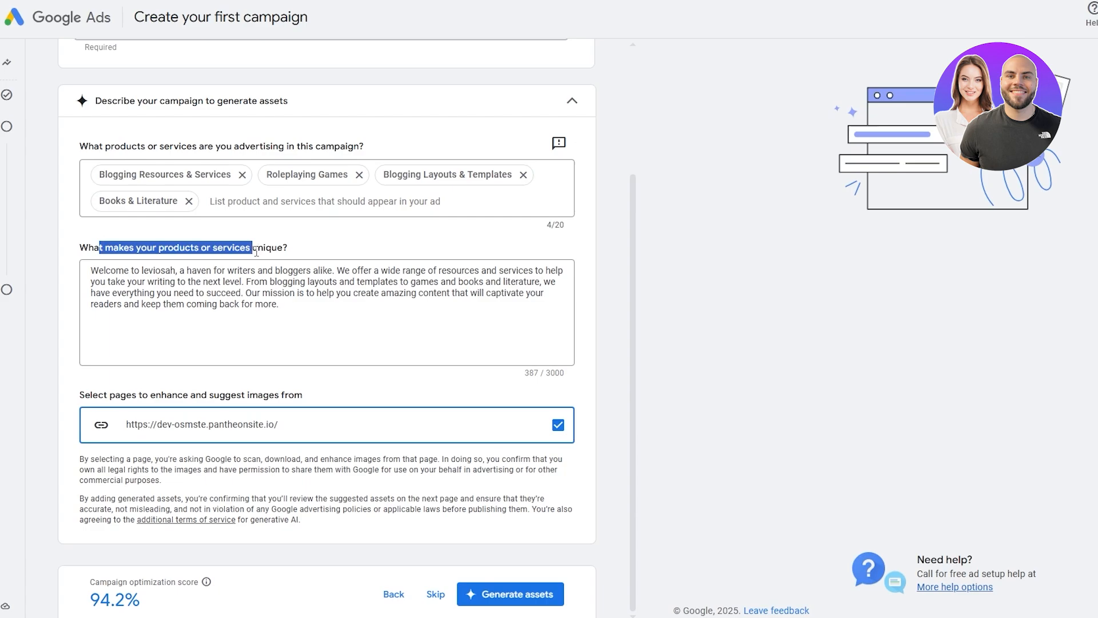
pyautogui.click(230, 293)
pyautogui.scroll(3, 365, 498)
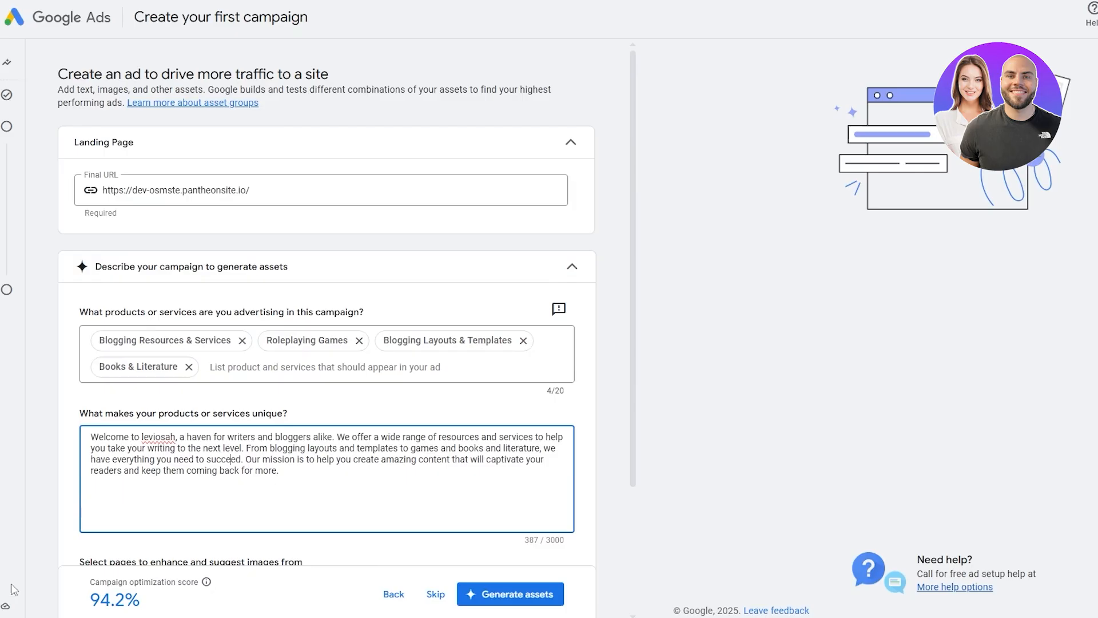
# Check the campaign optimization score and the campaign description once more, and generate the ad assets
pyautogui.moveTo(89, 582); pyautogui.dragTo(177, 587)
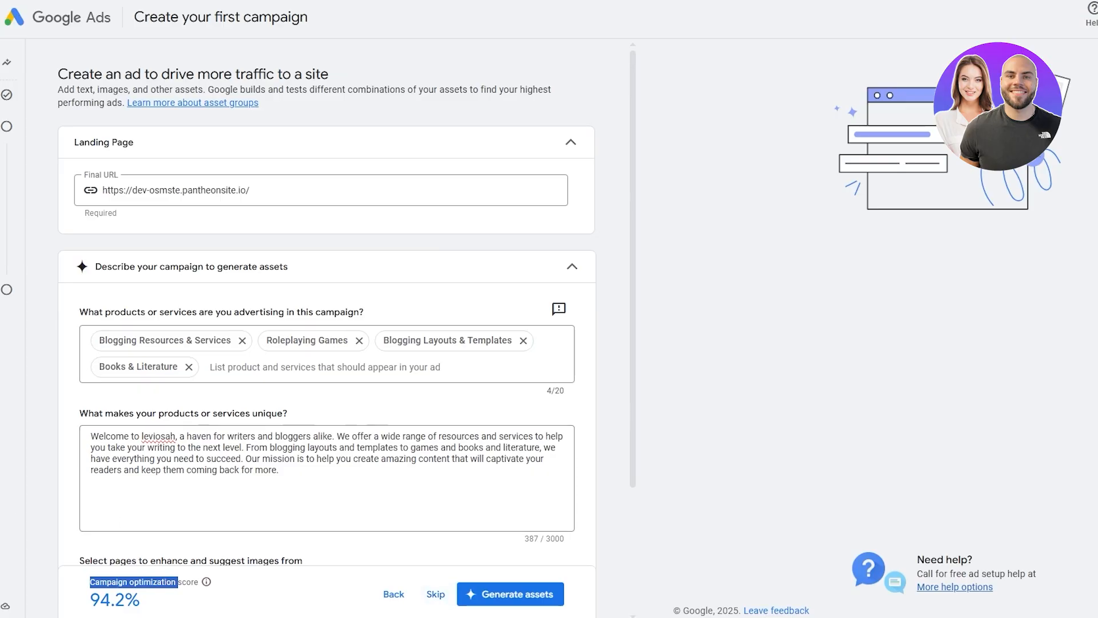
pyautogui.scroll(-3, 573, 556)
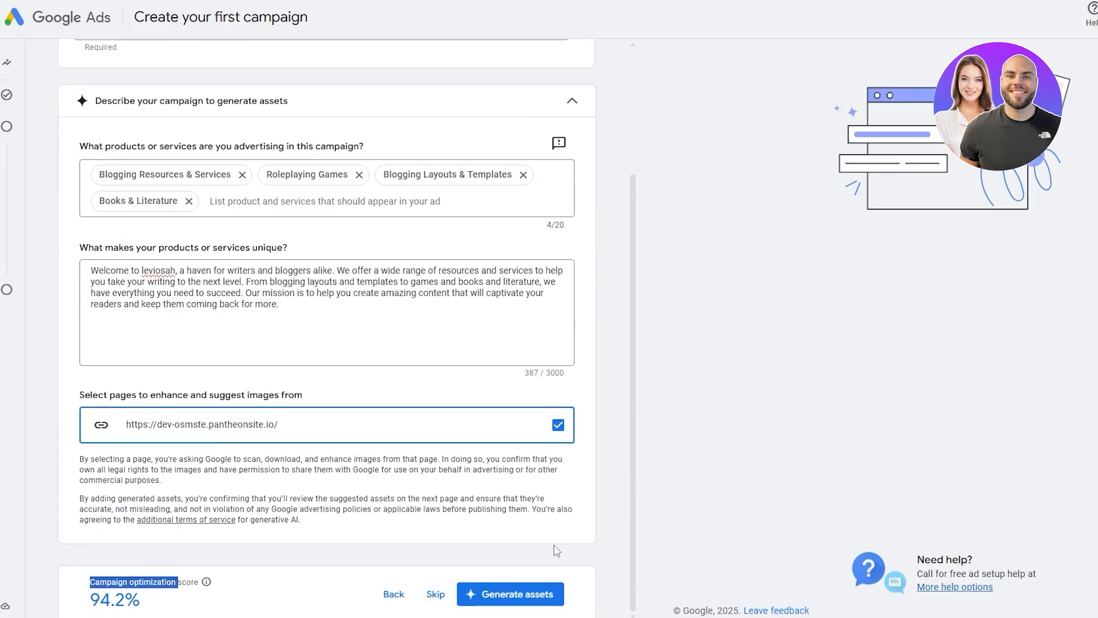
pyautogui.scroll(3, 495, 306)
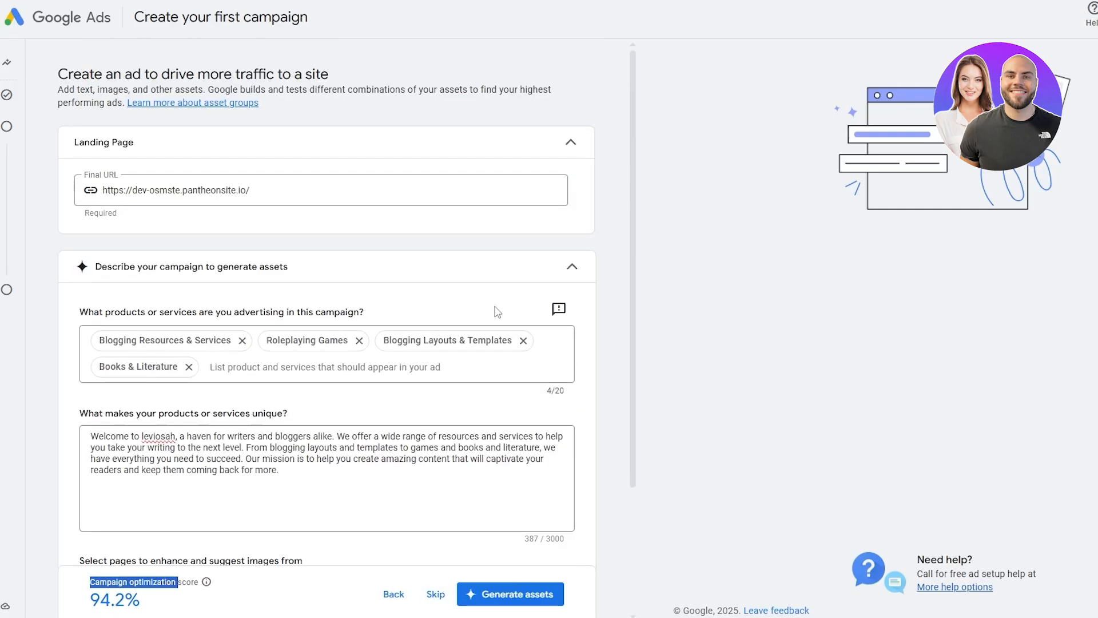
pyautogui.scroll(-3, 496, 310)
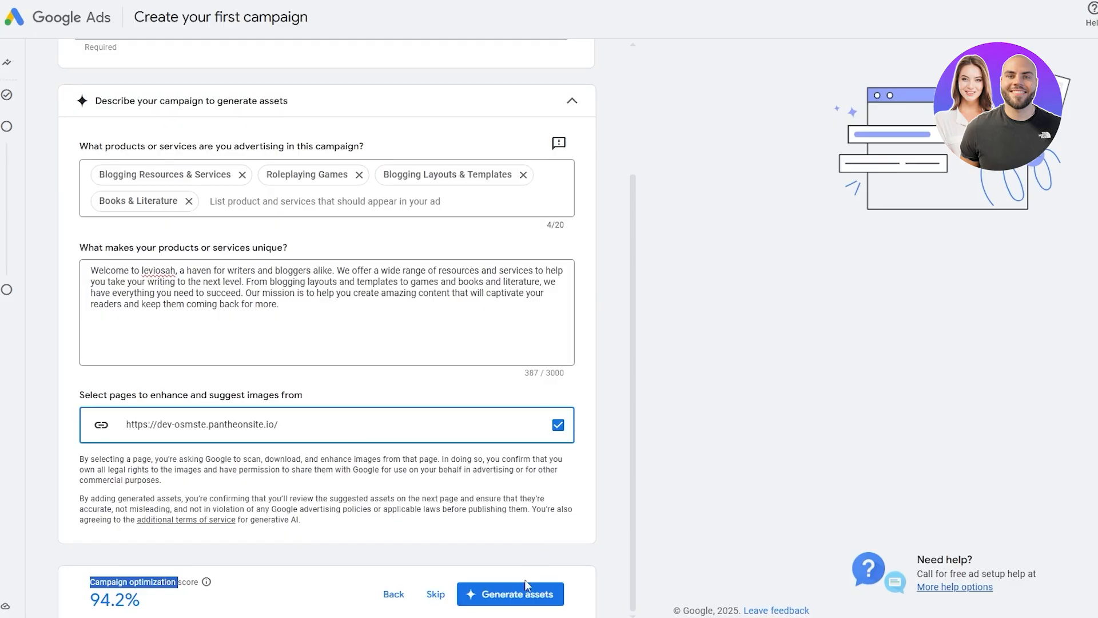
pyautogui.scroll(3, 289, 488)
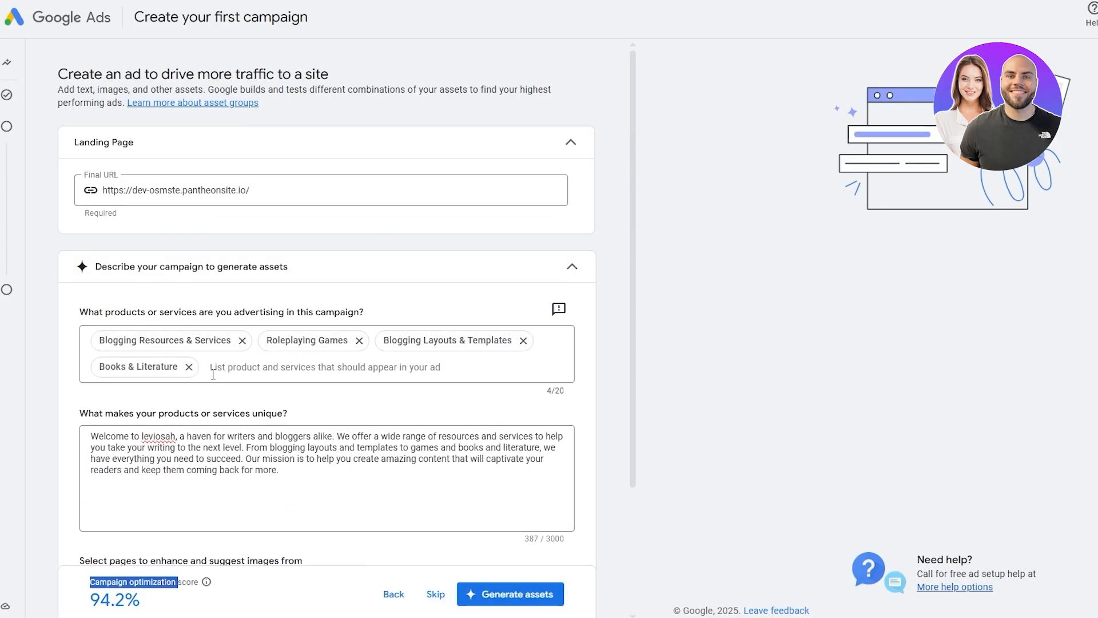
pyautogui.scroll(-3, 197, 355)
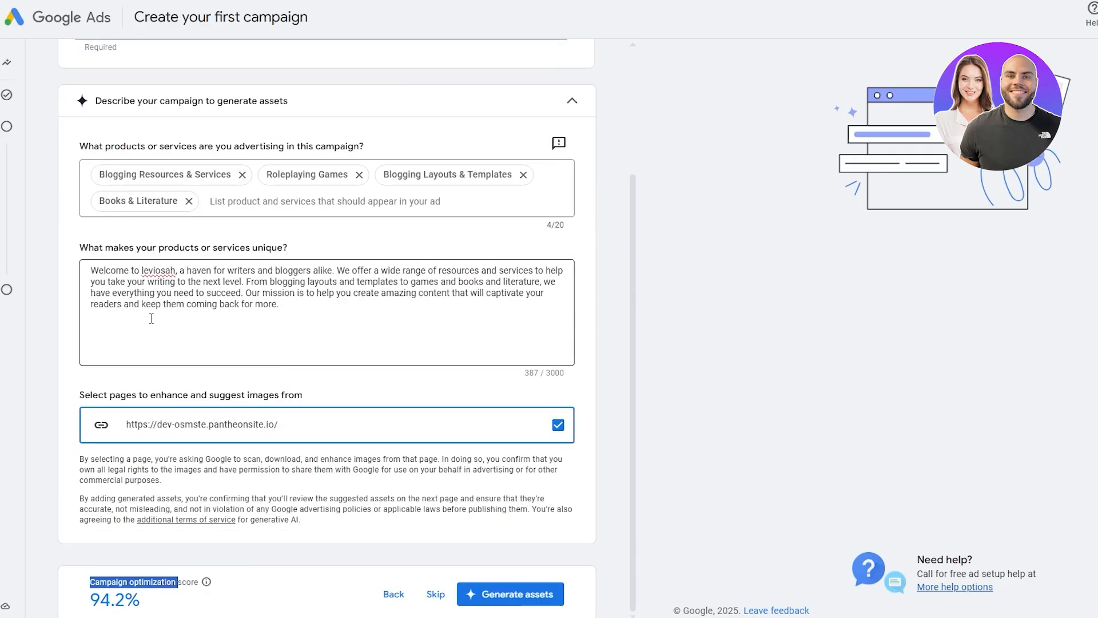
pyautogui.moveTo(95, 247); pyautogui.dragTo(288, 248)
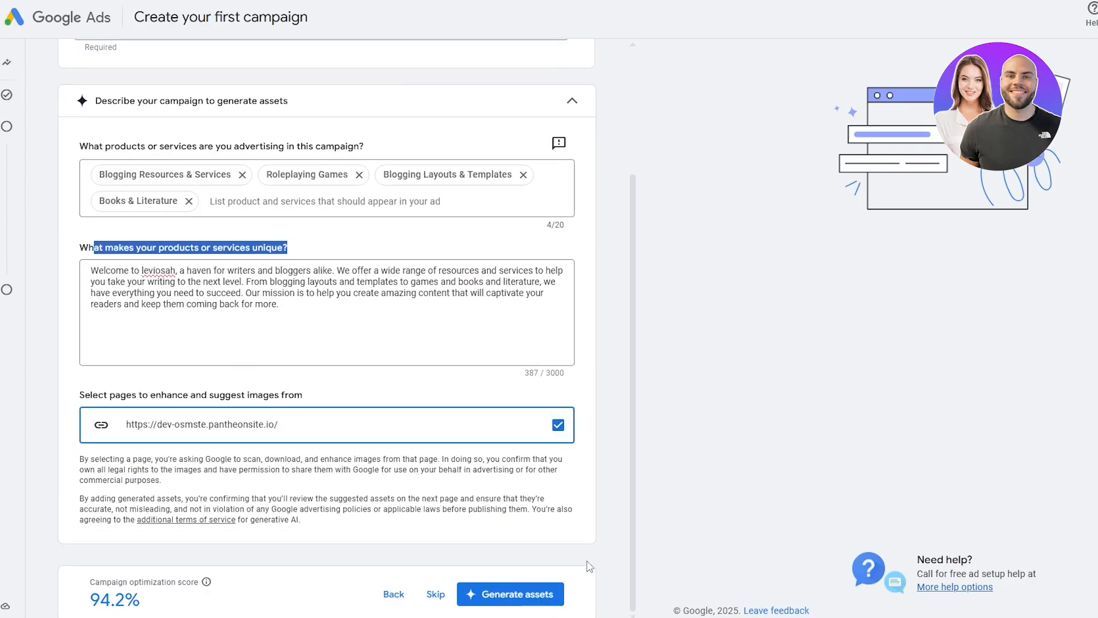
pyautogui.click(544, 597)
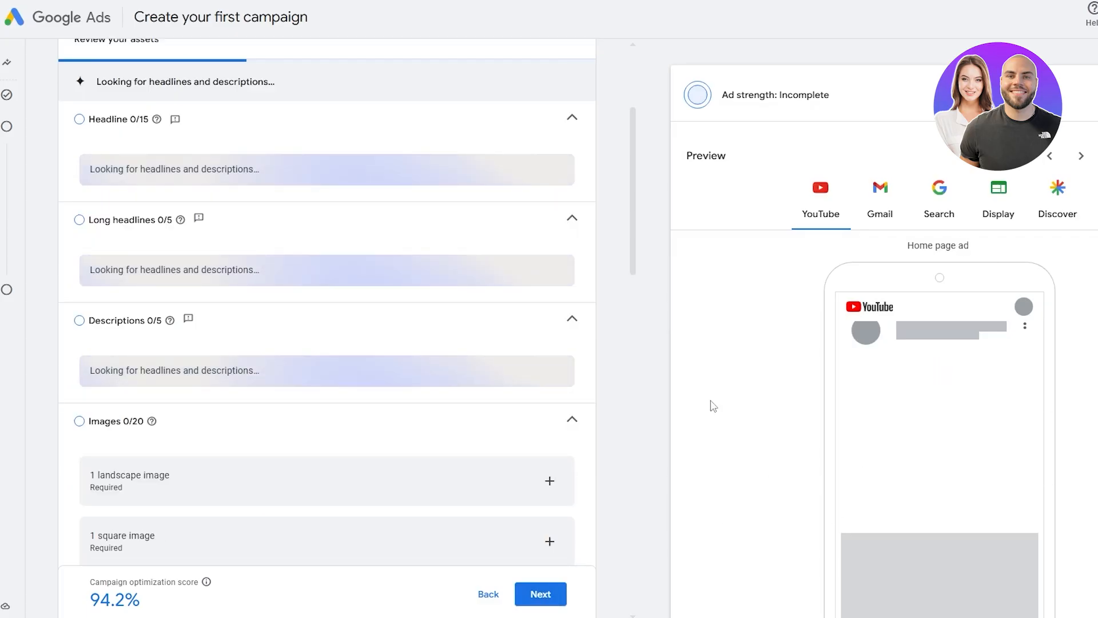
# Look over the generated headlines and preview the ad on YouTube and in Gmail, in both its open and closed forms
pyautogui.scroll(-2, 470, 454)
pyautogui.scroll(-3, 1010, 421)
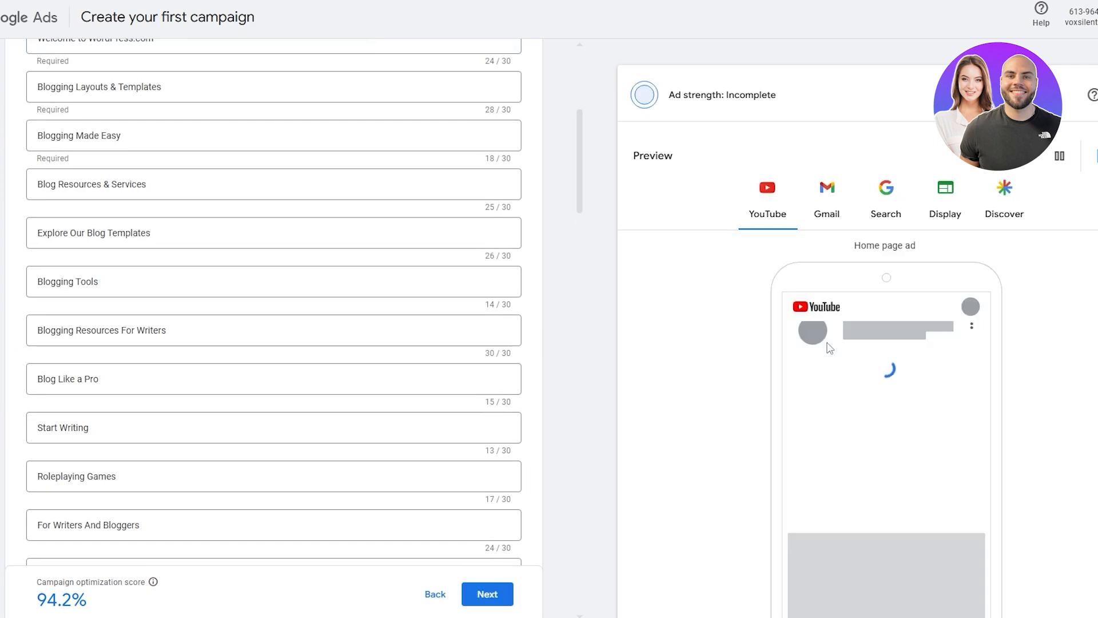
pyautogui.scroll(-2, 835, 355)
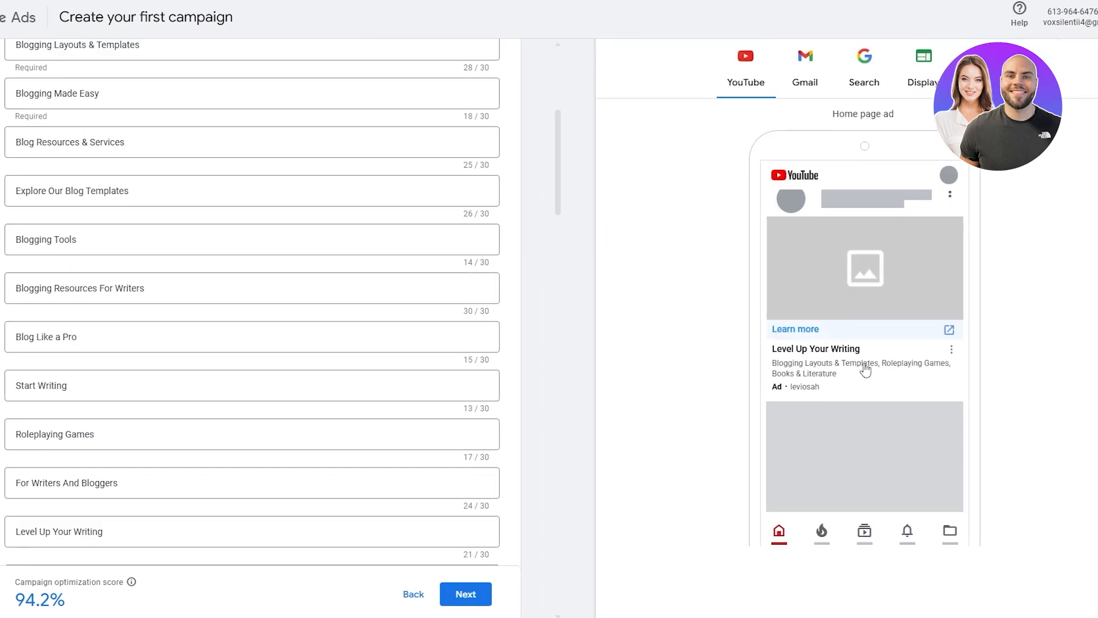
pyautogui.click(803, 71)
pyautogui.scroll(-3, 846, 372)
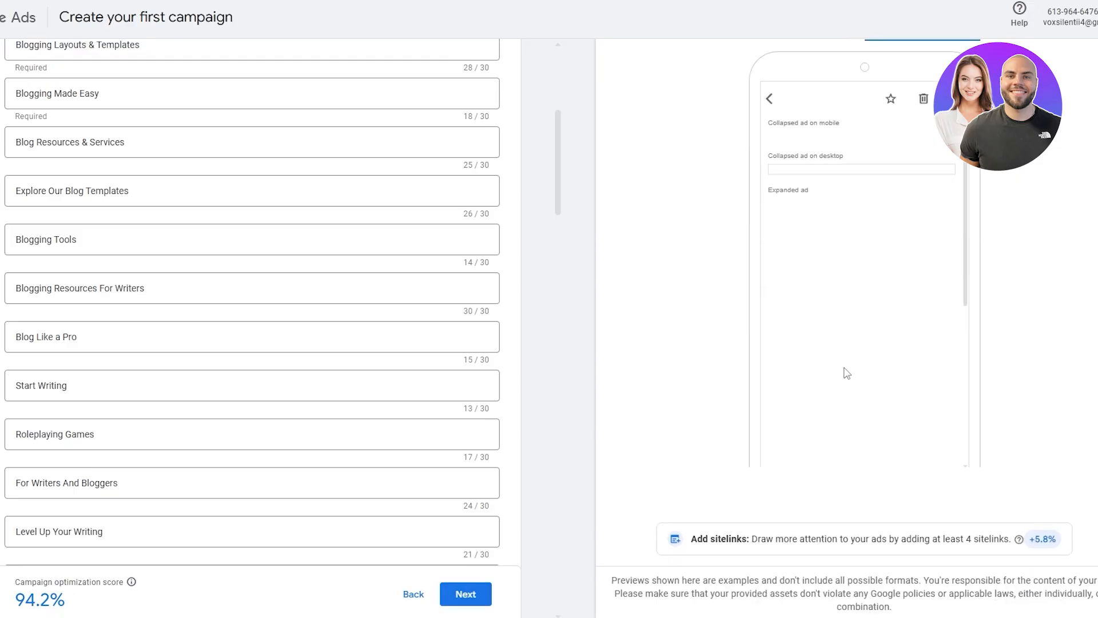
pyautogui.scroll(1, 840, 360)
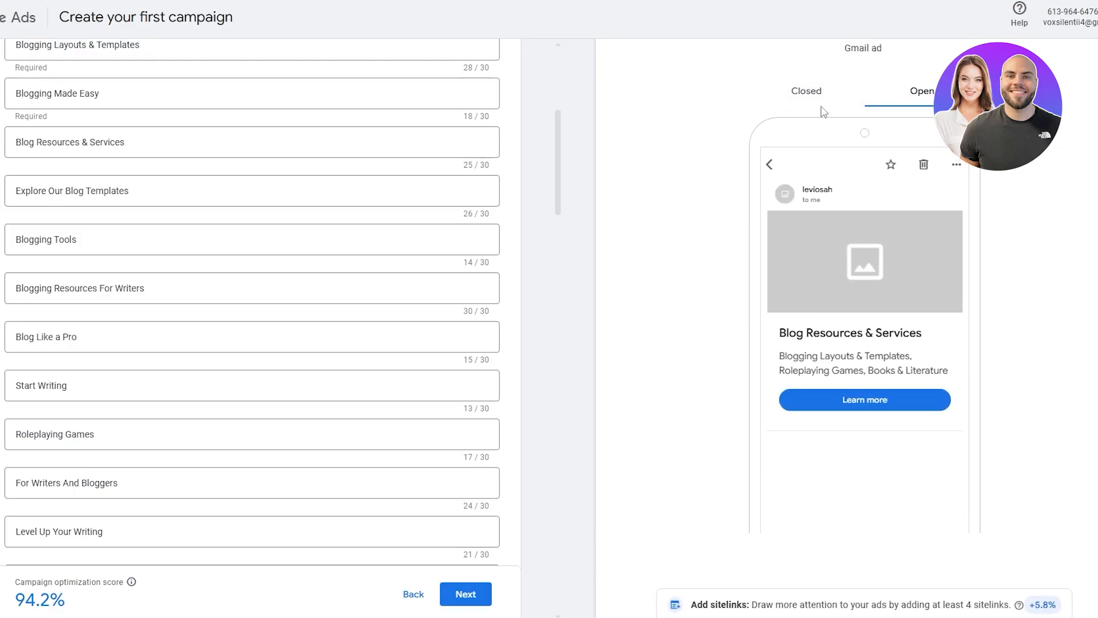
pyautogui.click(784, 90)
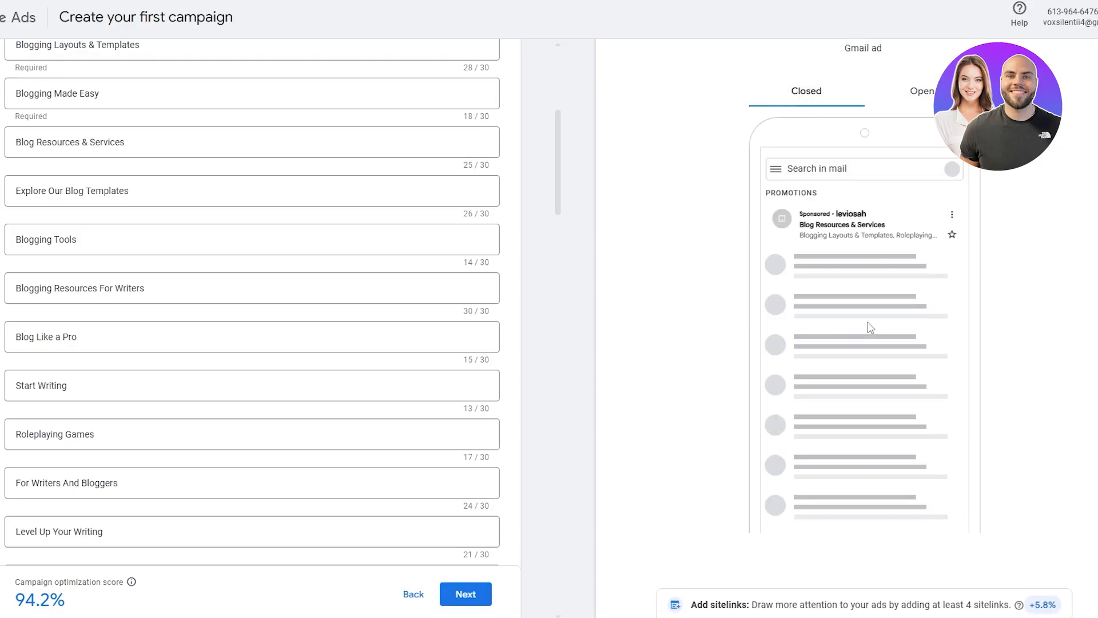
# Preview how the ad appears on Search, Display and Discover
pyautogui.scroll(3, 871, 328)
pyautogui.click(864, 202)
pyautogui.scroll(-2, 875, 351)
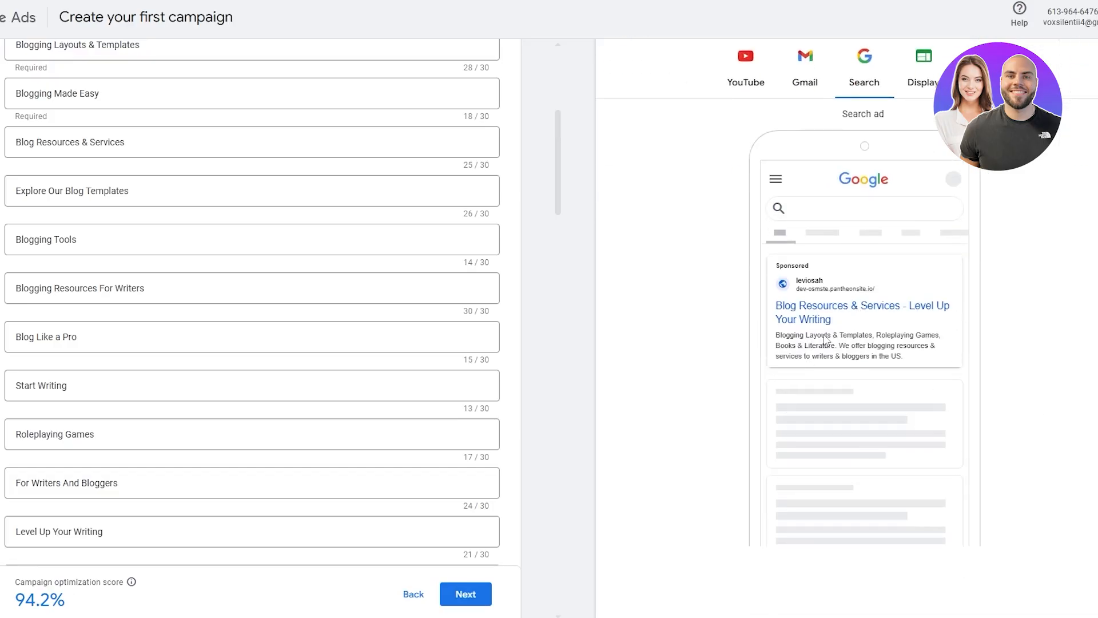
pyautogui.scroll(2, 841, 319)
pyautogui.click(923, 201)
pyautogui.scroll(-3, 926, 309)
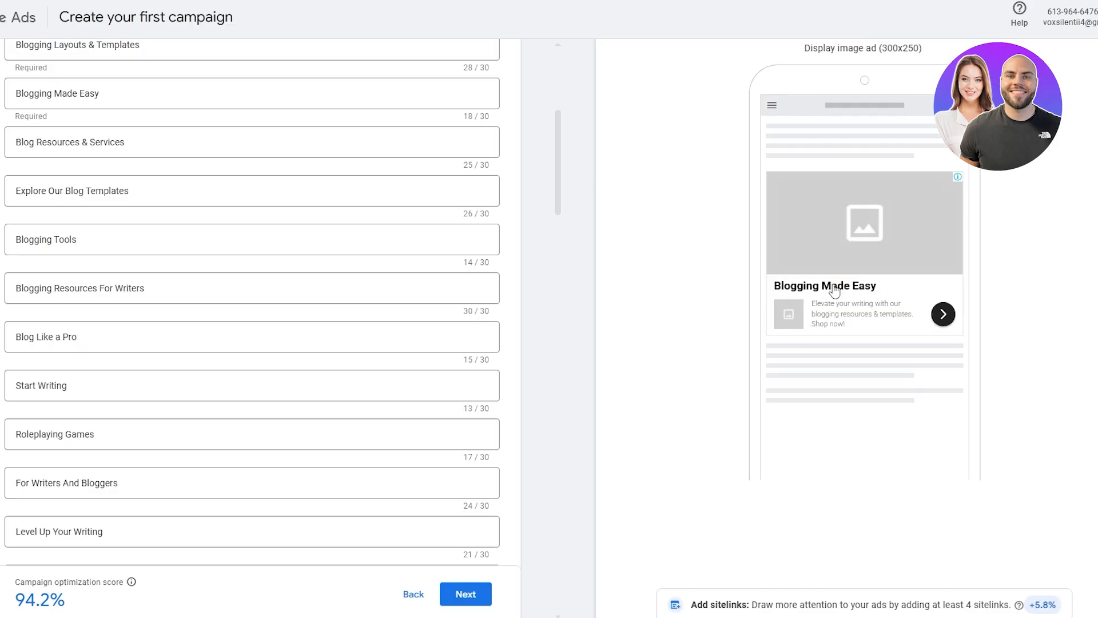
pyautogui.scroll(3, 931, 366)
pyautogui.click(986, 206)
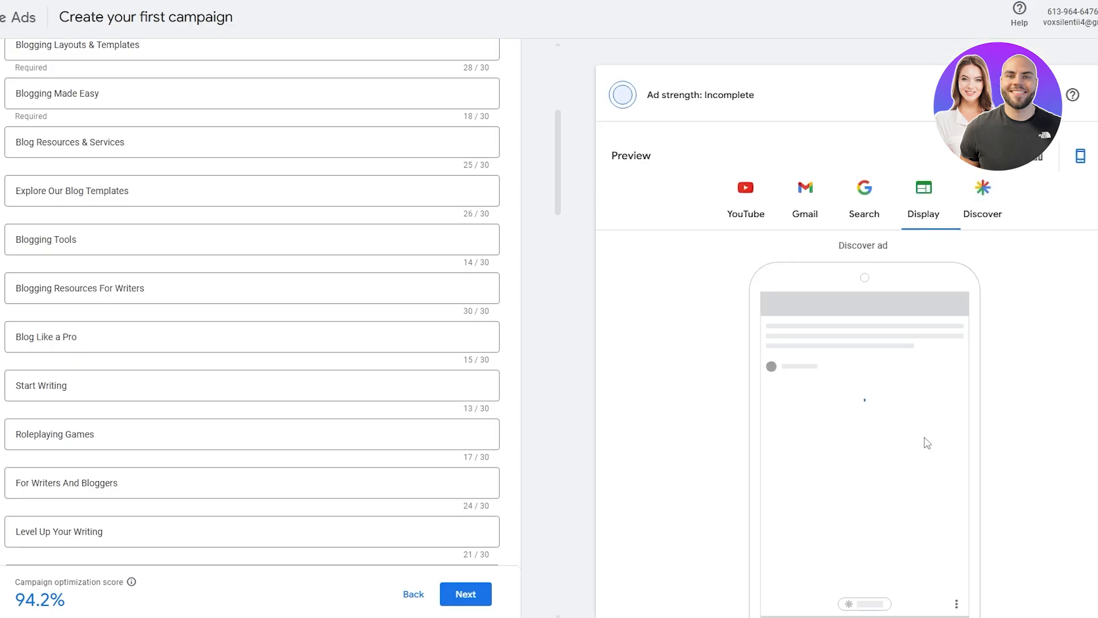
pyautogui.scroll(-3, 738, 415)
pyautogui.scroll(3, 732, 343)
# Return to the YouTube ad preview and view it in the desktop layout
pyautogui.click(726, 194)
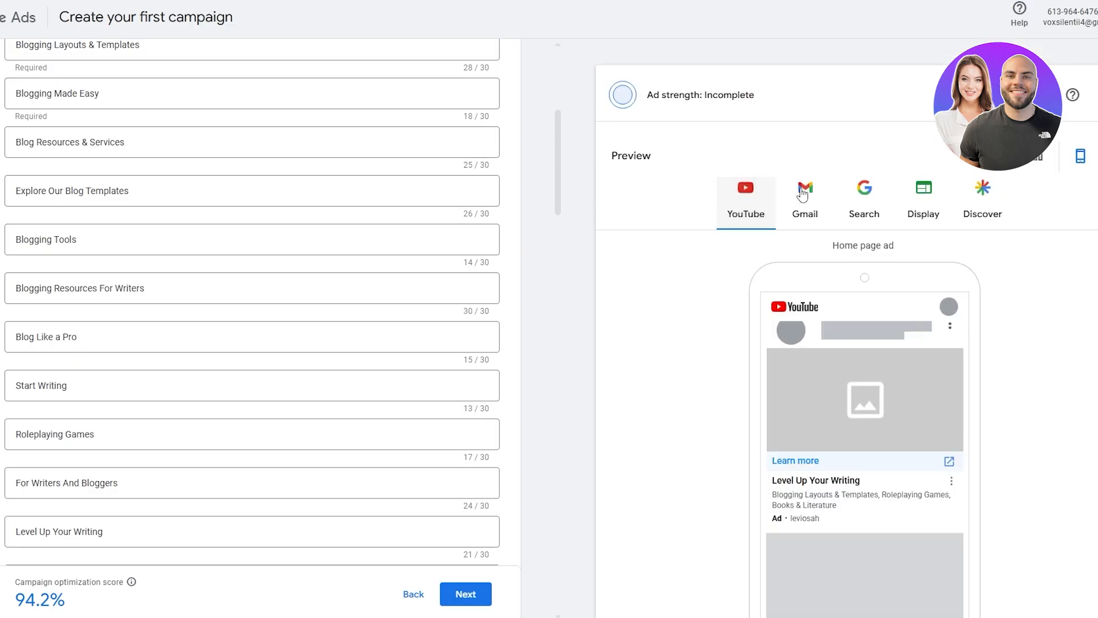
pyautogui.scroll(-2, 1086, 220)
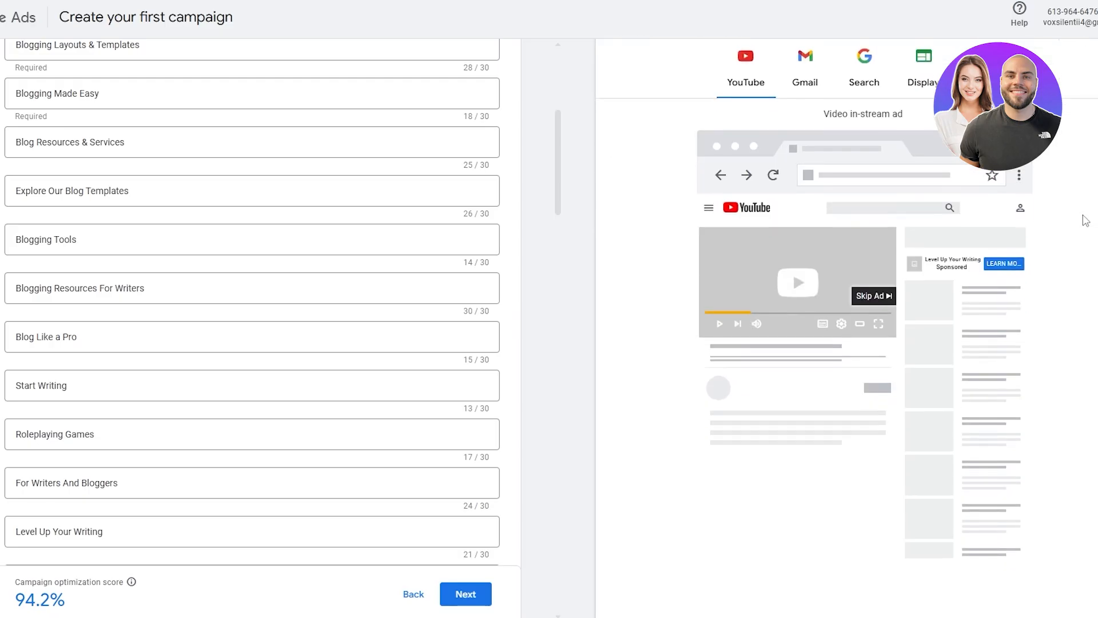
pyautogui.scroll(2, 1086, 221)
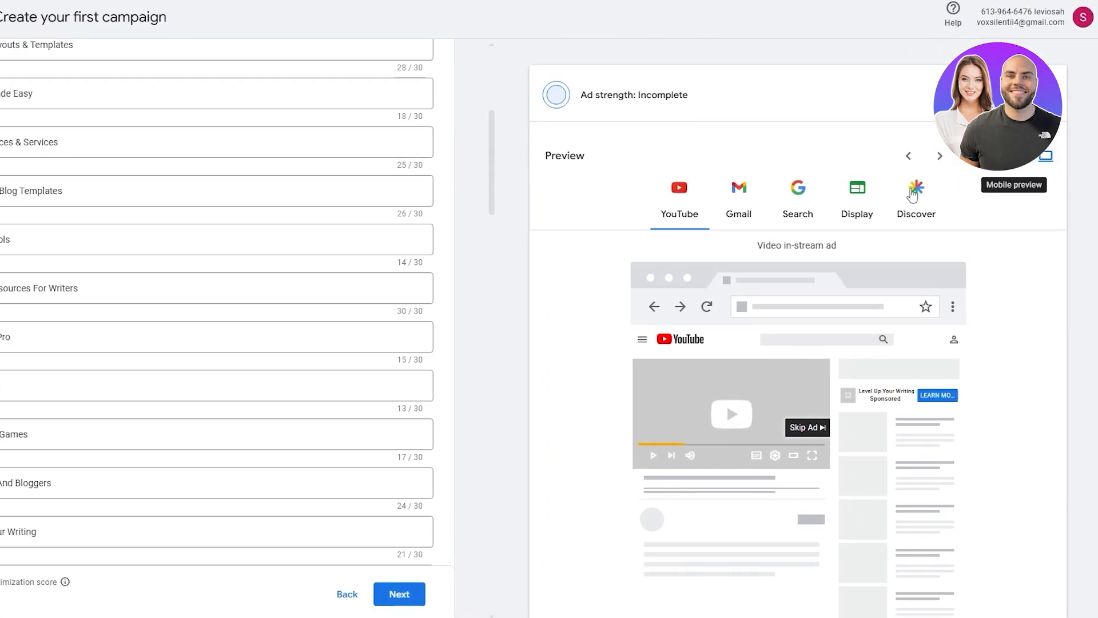
pyautogui.scroll(-5, 598, 436)
pyautogui.scroll(5, 112, 335)
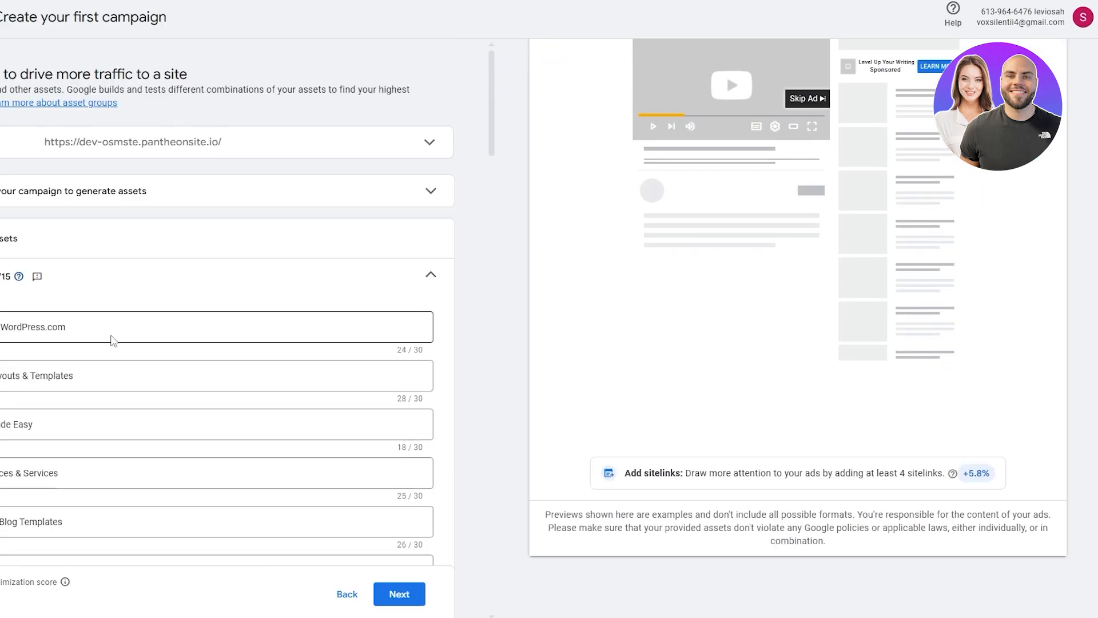
# Review the generated headlines and long headlines in the ad assets
pyautogui.scroll(-15, 117, 342)
pyautogui.scroll(15, 185, 345)
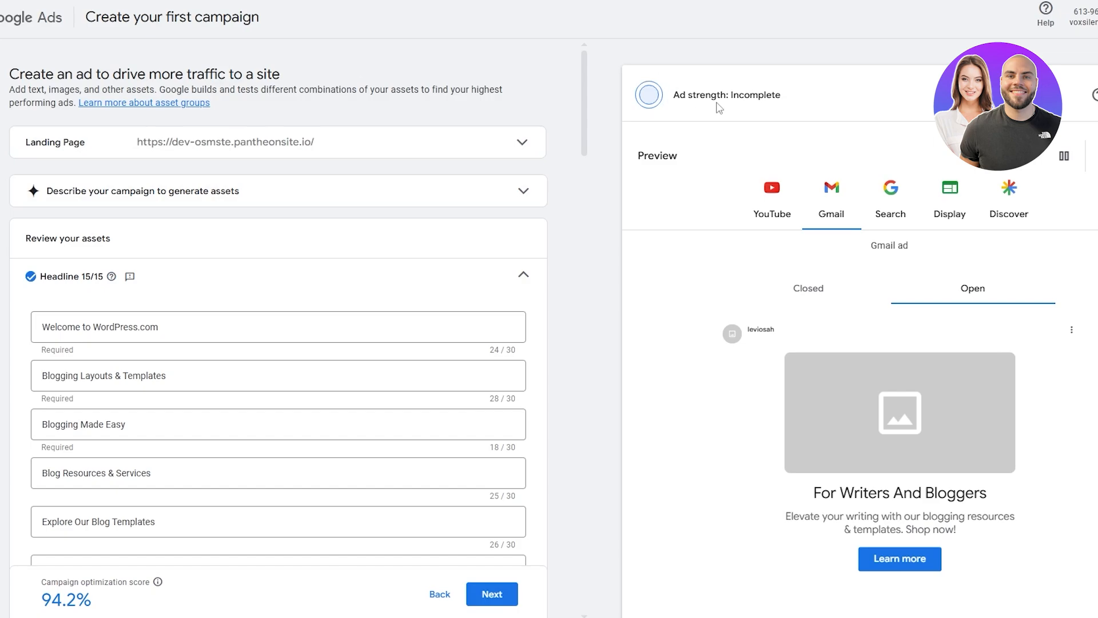
pyautogui.click(165, 337)
pyautogui.click(173, 372)
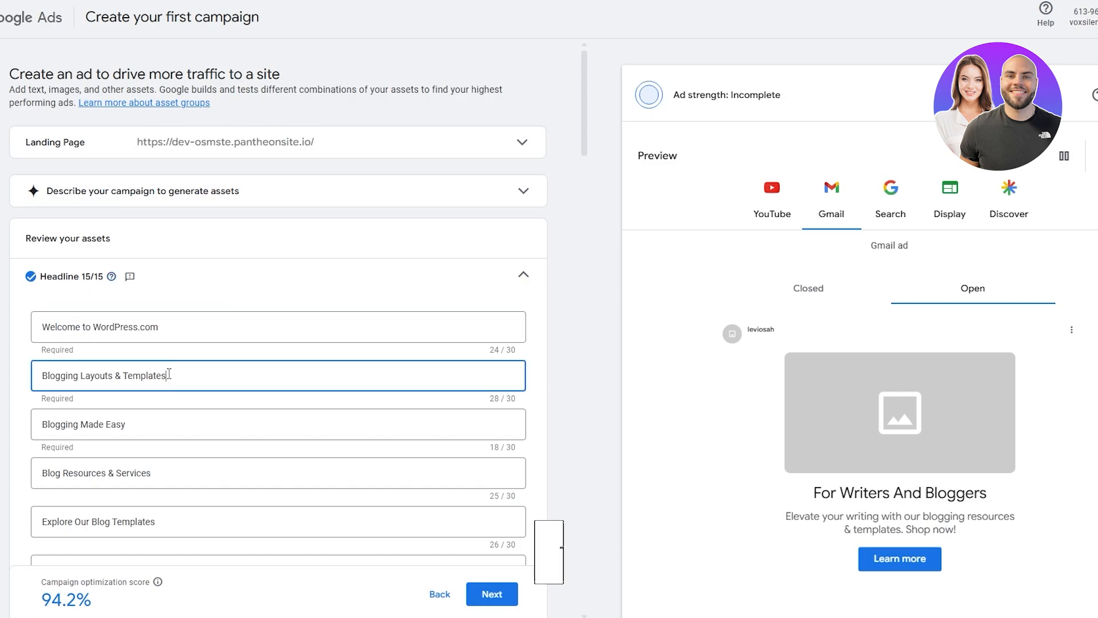
pyautogui.scroll(-15, 173, 372)
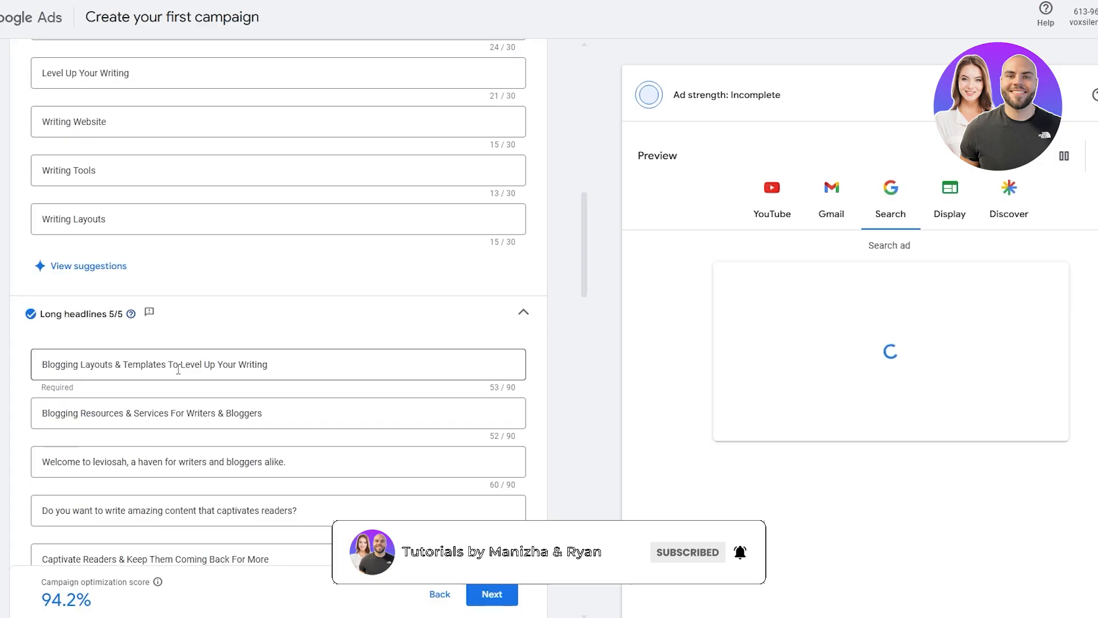
pyautogui.scroll(-1, 183, 343)
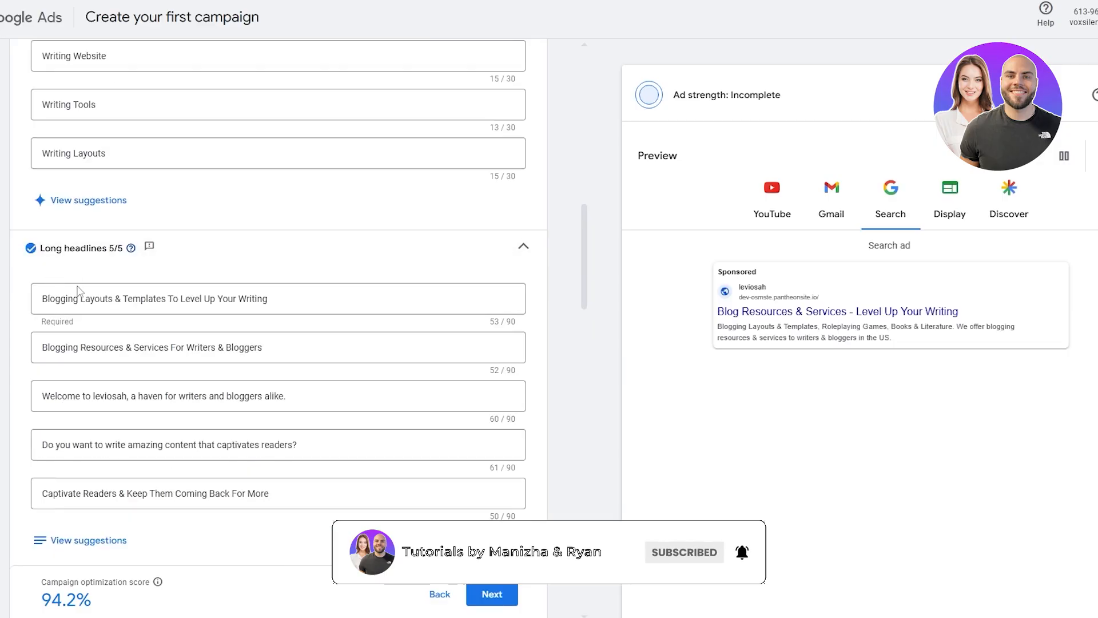
# Examine the remaining assets: descriptions, images, logos, business name, videos and sitelinks
pyautogui.scroll(-10, 120, 479)
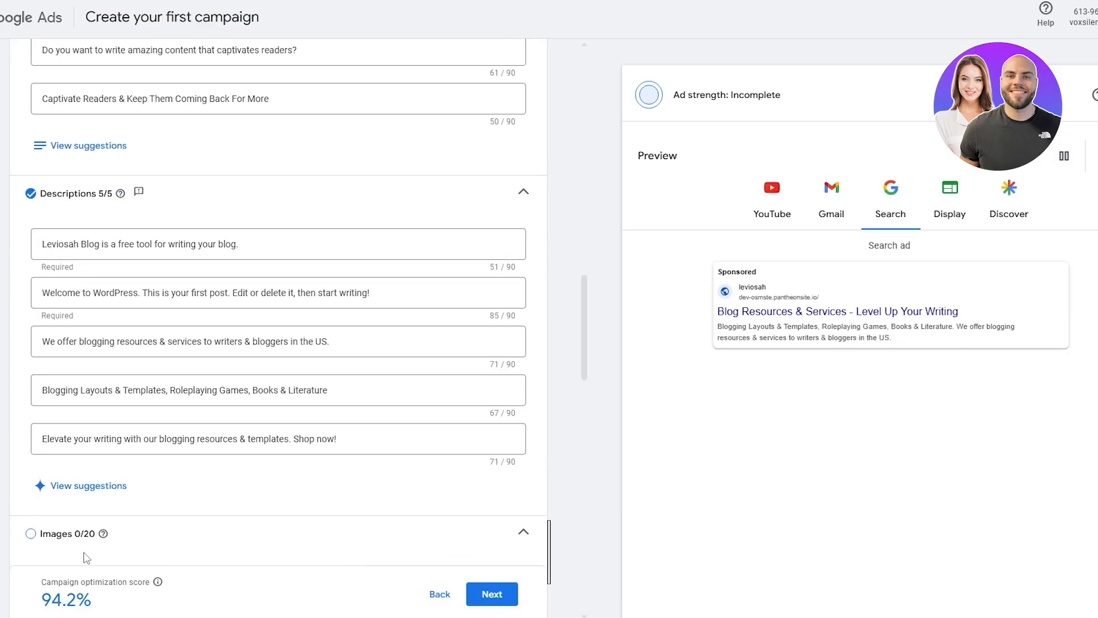
pyautogui.scroll(-2, 61, 279)
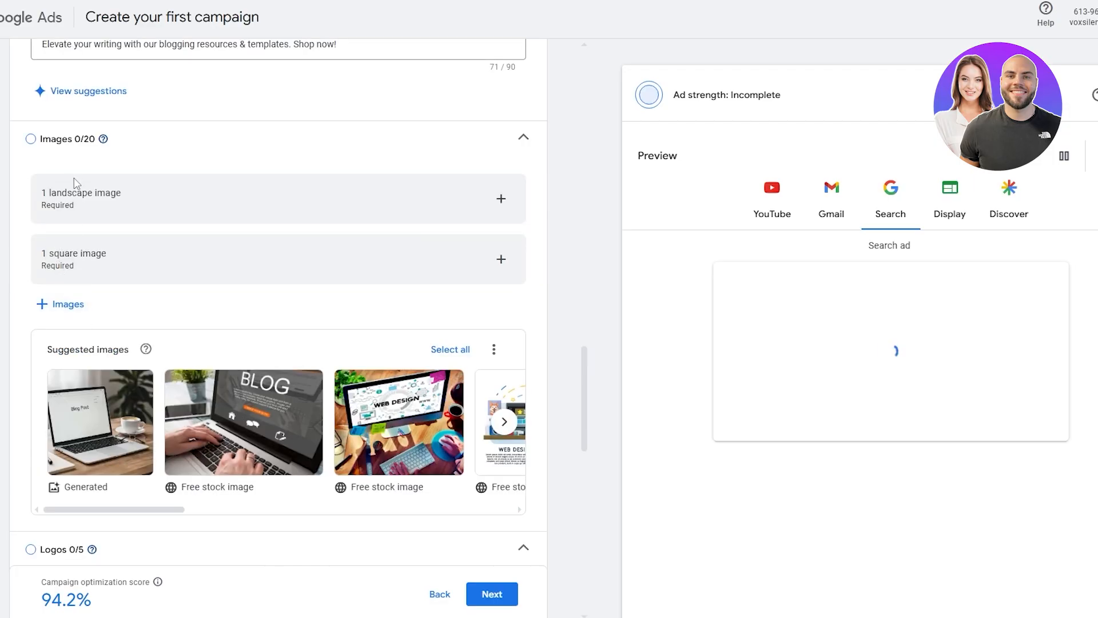
pyautogui.scroll(-4, 74, 183)
pyautogui.scroll(-5, 80, 177)
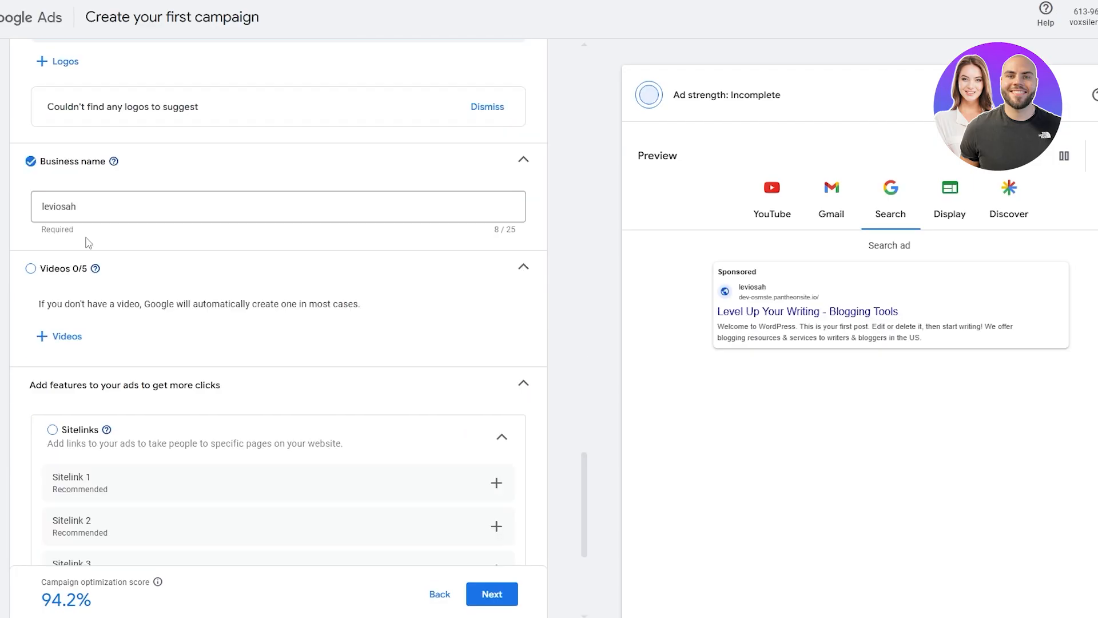
pyautogui.scroll(-3, 48, 308)
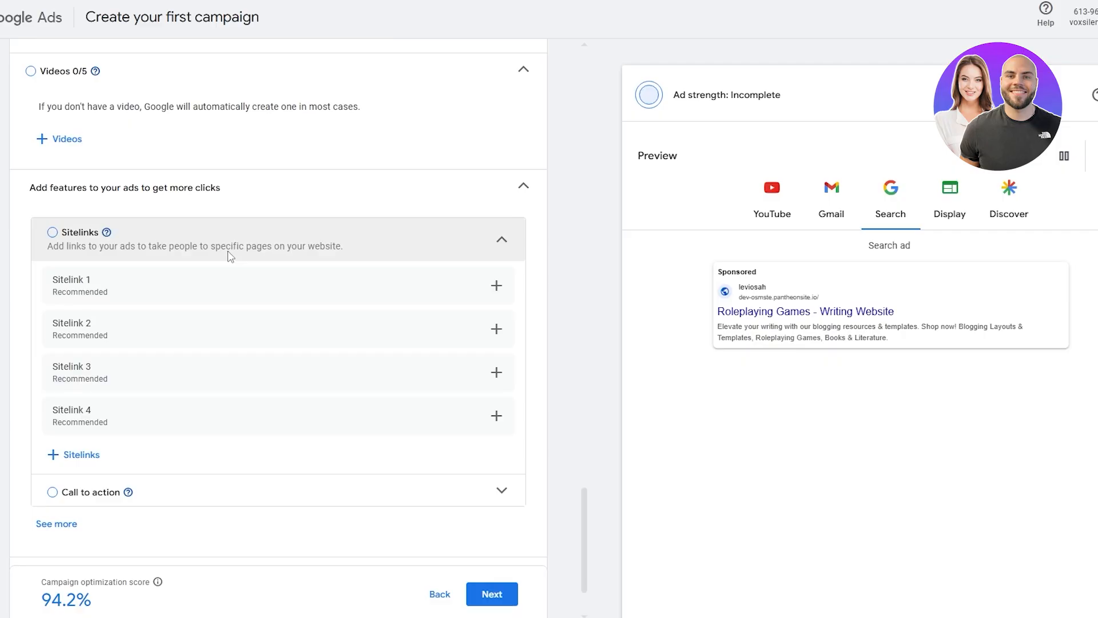
# Open the call to action feature, look through its options and set it to Automated
pyautogui.scroll(-2, 290, 427)
pyautogui.scroll(5, 289, 427)
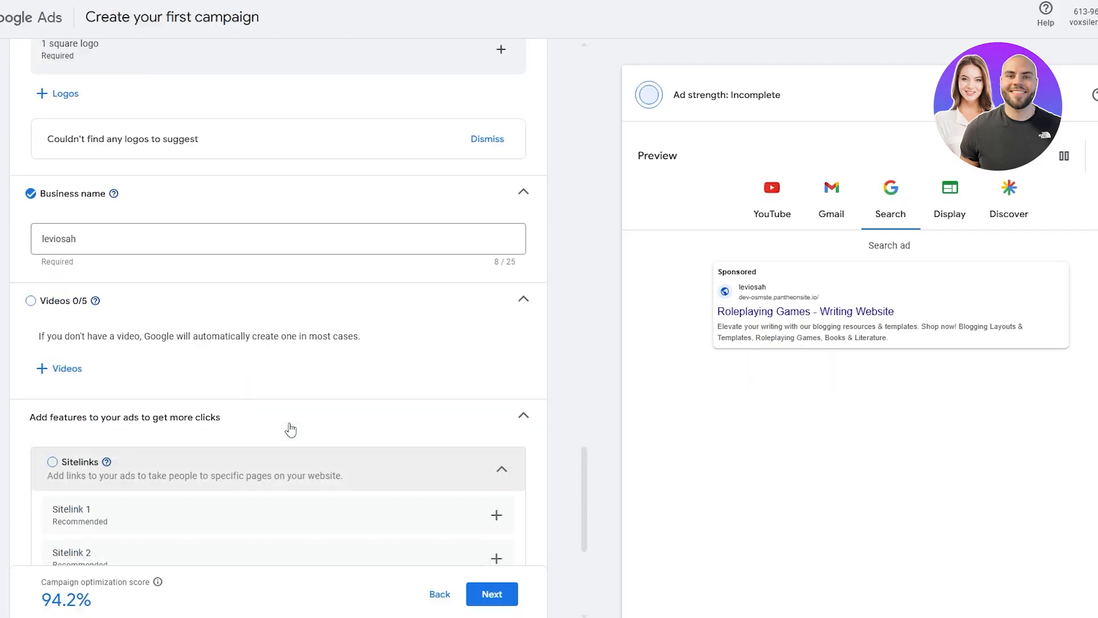
pyautogui.scroll(-5, 290, 429)
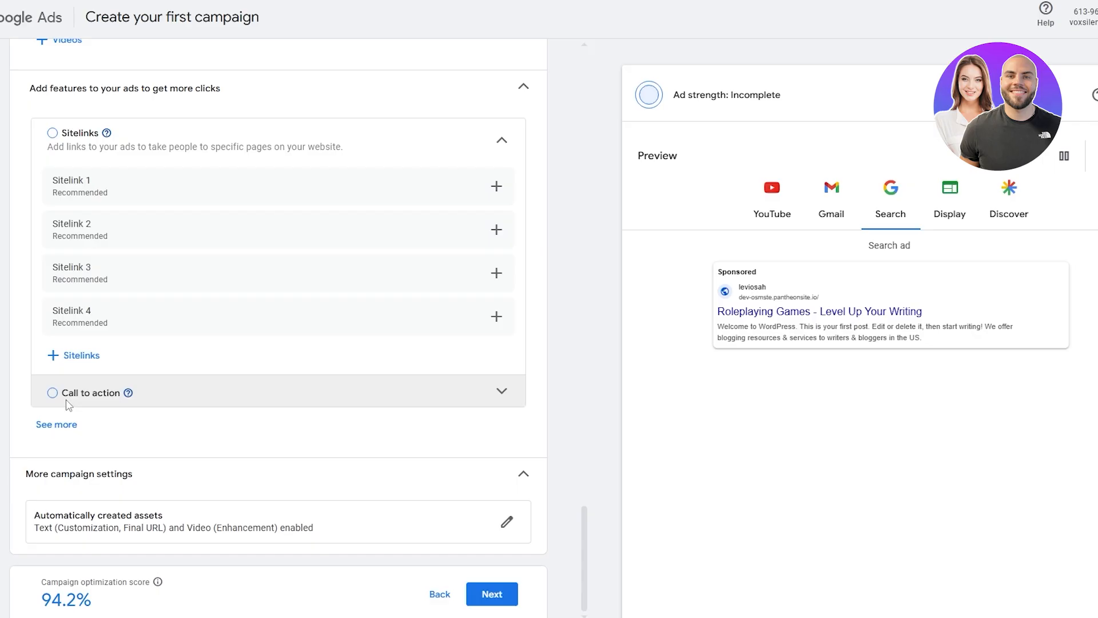
pyautogui.click(500, 392)
pyautogui.click(287, 441)
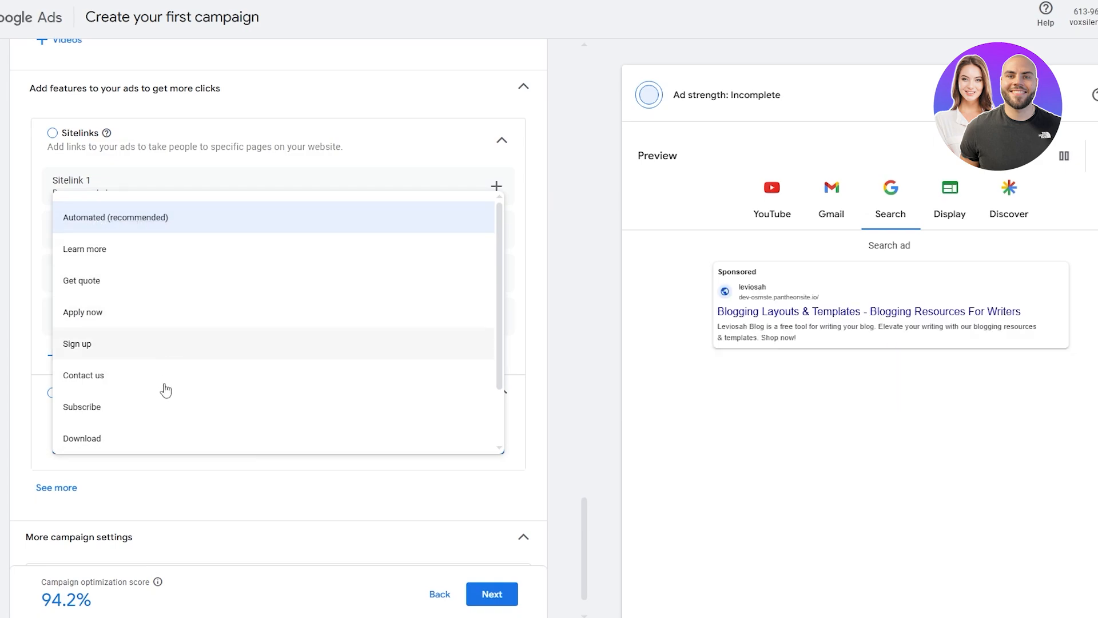
pyautogui.scroll(-2, 163, 383)
pyautogui.scroll(2, 152, 410)
pyautogui.scroll(-2, 153, 410)
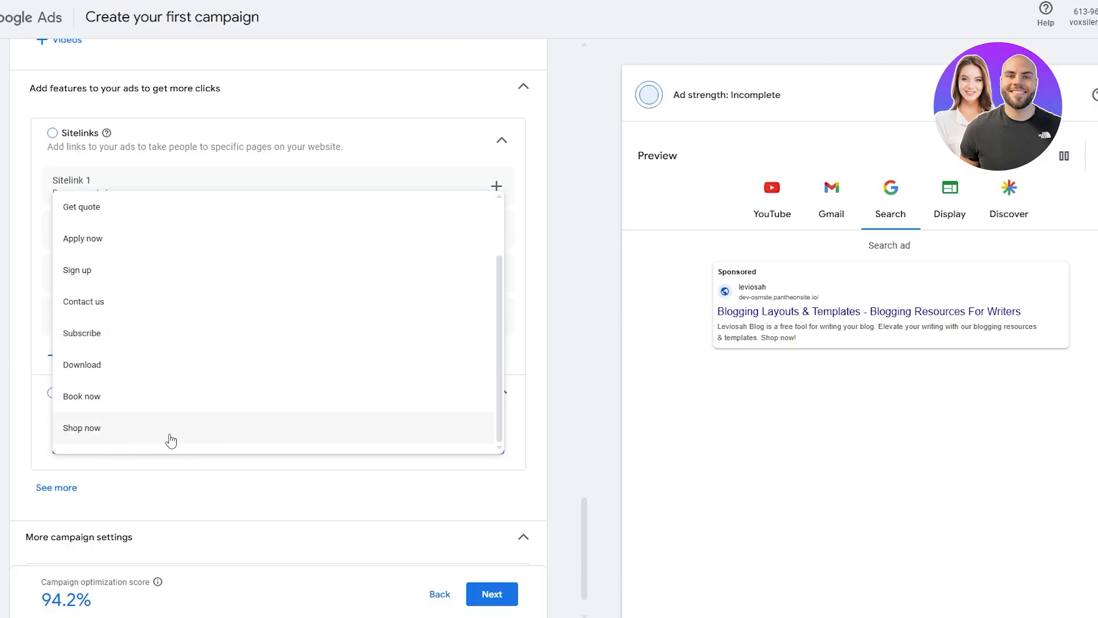
pyautogui.scroll(2, 163, 429)
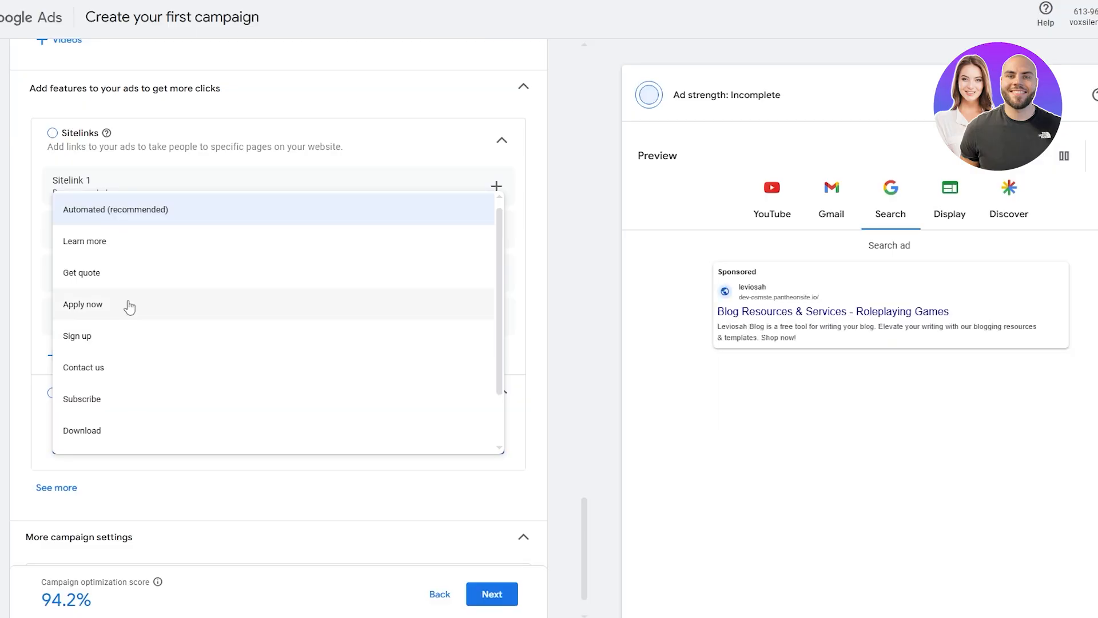
pyautogui.scroll(-2, 111, 311)
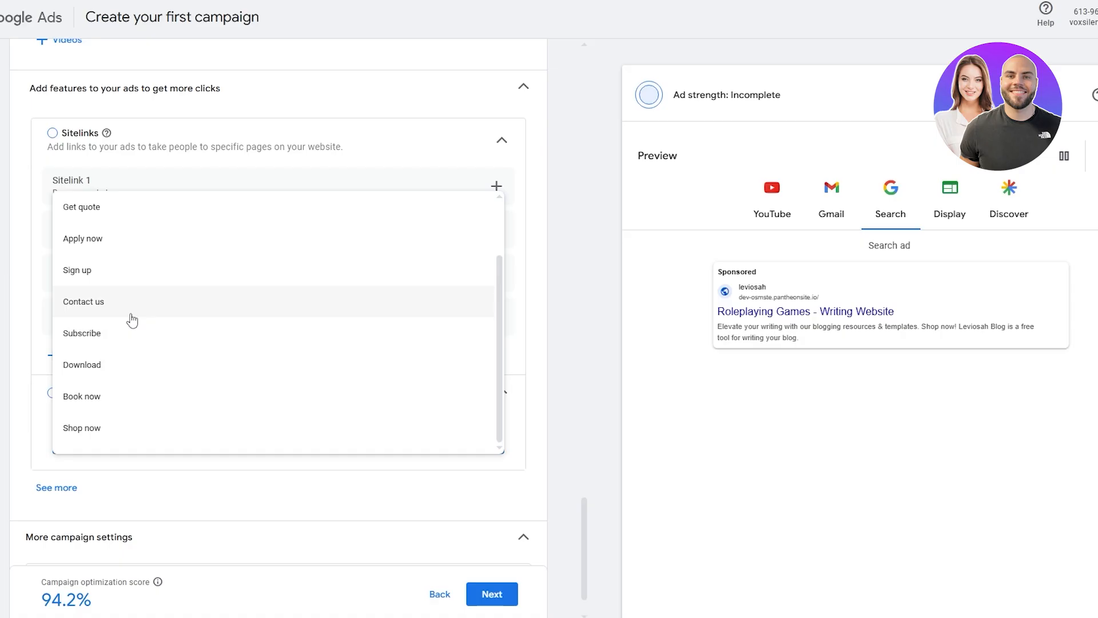
pyautogui.scroll(3, 102, 440)
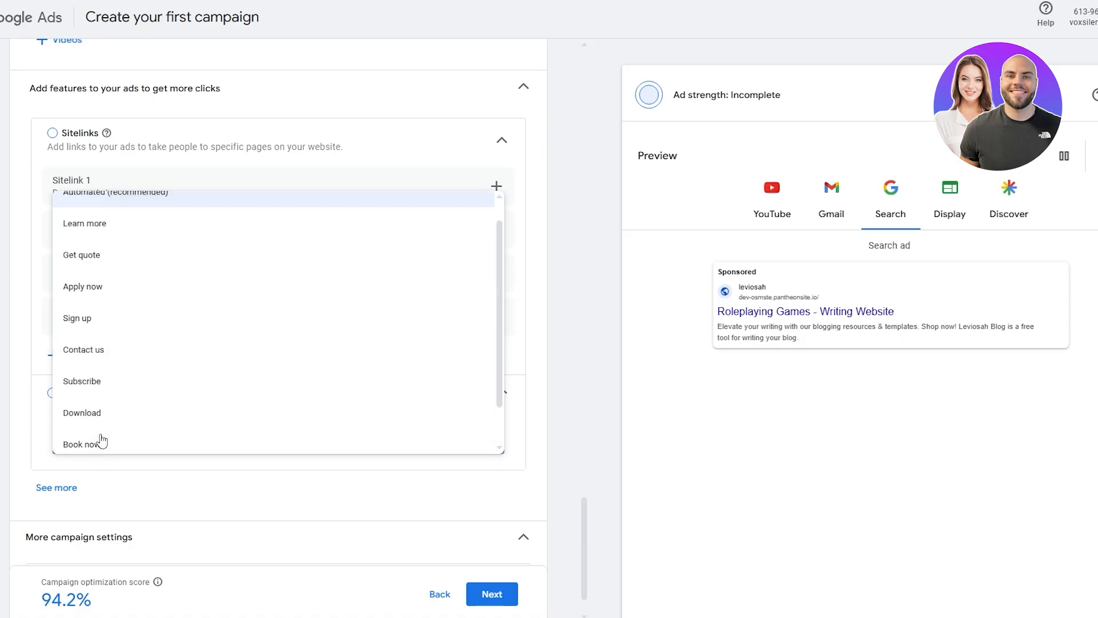
pyautogui.click(147, 217)
pyautogui.scroll(-1, 404, 508)
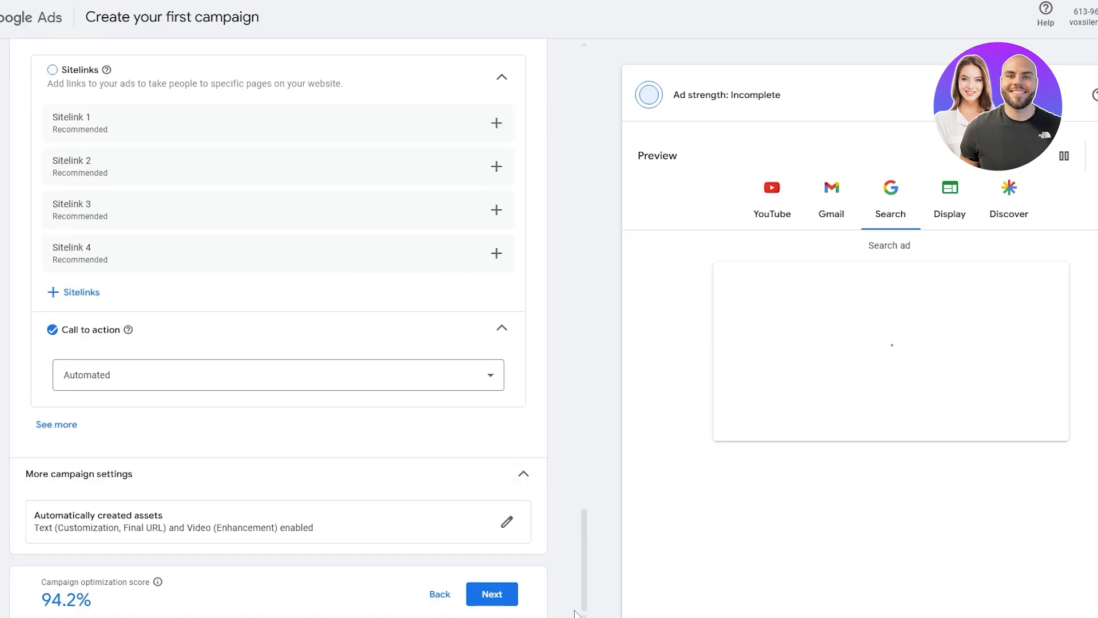
# Try to continue to the next campaign stage and check the assets for missing required items
pyautogui.click(493, 595)
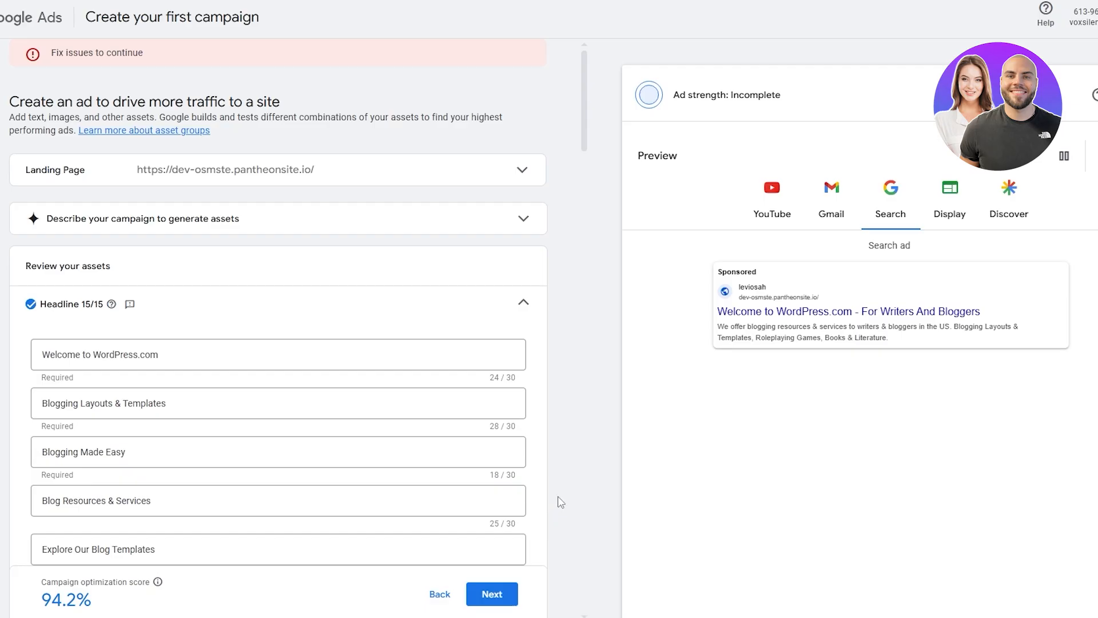
pyautogui.moveTo(6, 140)
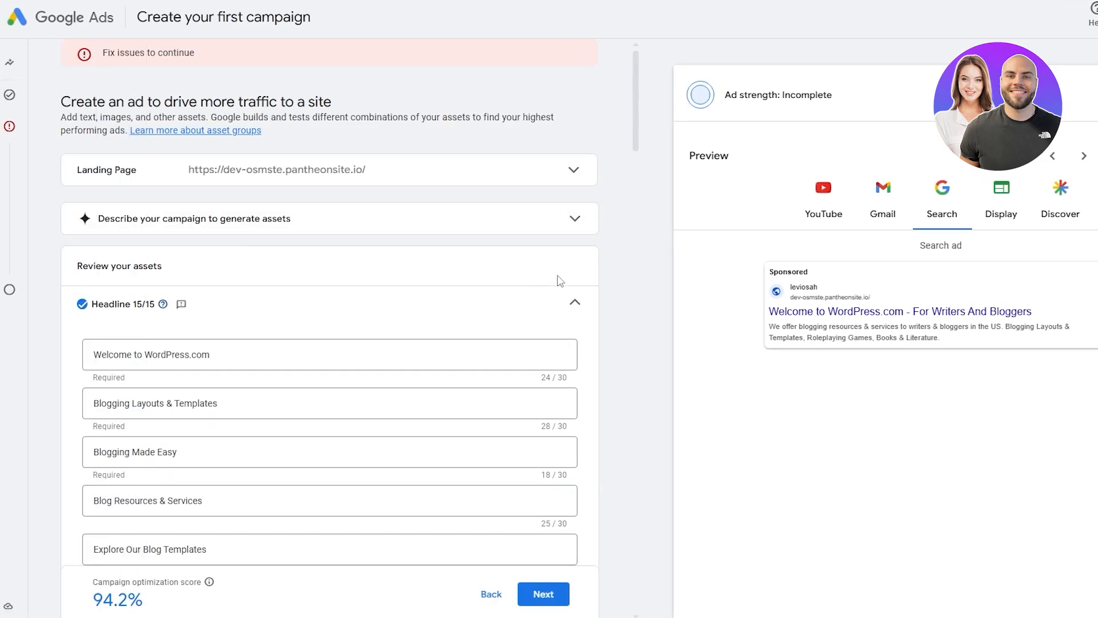
pyautogui.scroll(-12, 559, 277)
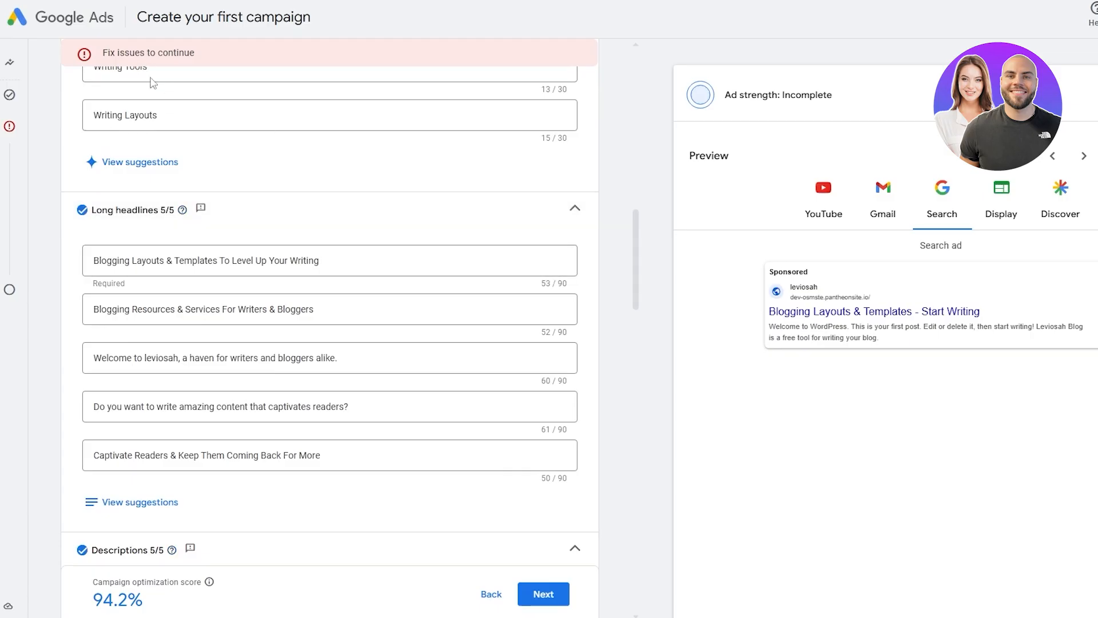
pyautogui.scroll(-12, 233, 346)
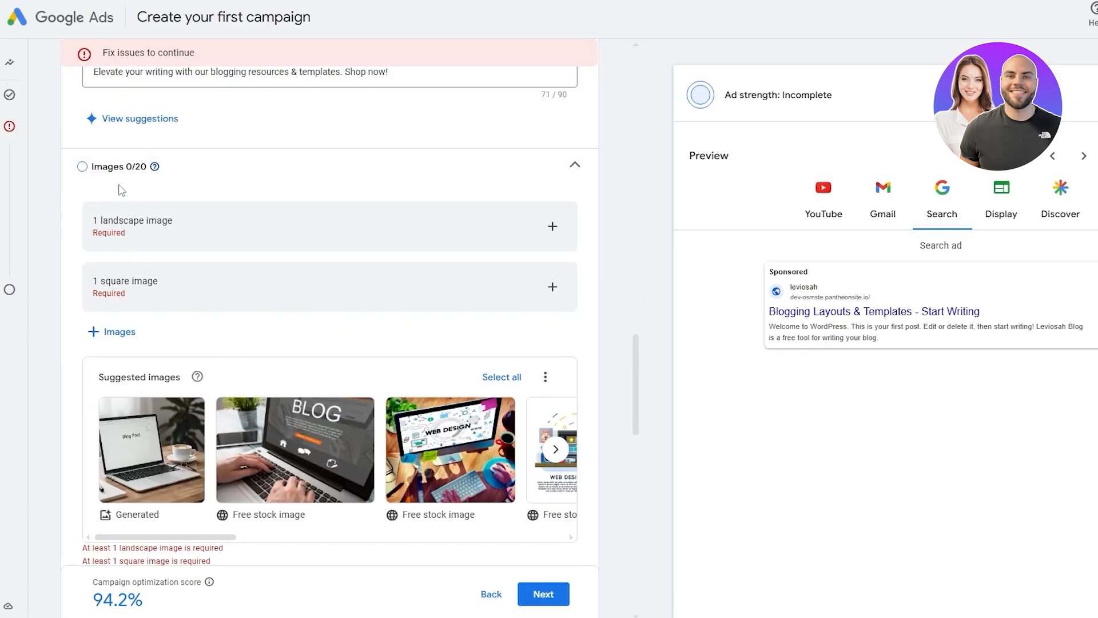
pyautogui.scroll(-5, 479, 269)
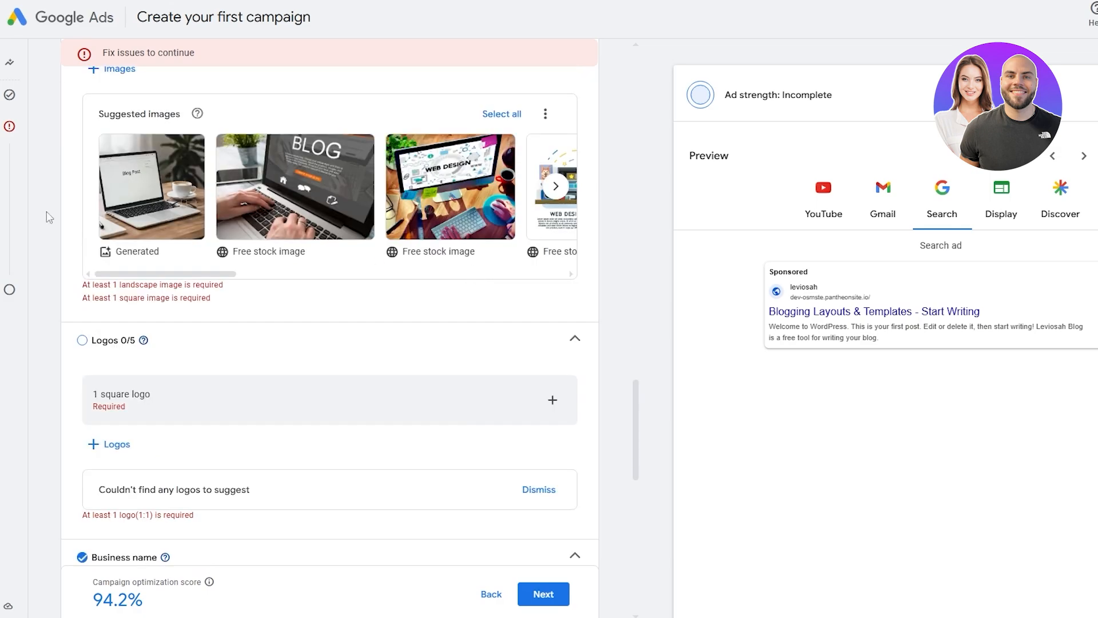
pyautogui.scroll(2, 365, 315)
# Add six suggested images: web design, hands on the BLOG laptop, generated Blog Post laptop, overhead blog desk, colourful BLOG laptop and WordPress lettering
pyautogui.moveTo(139, 301)
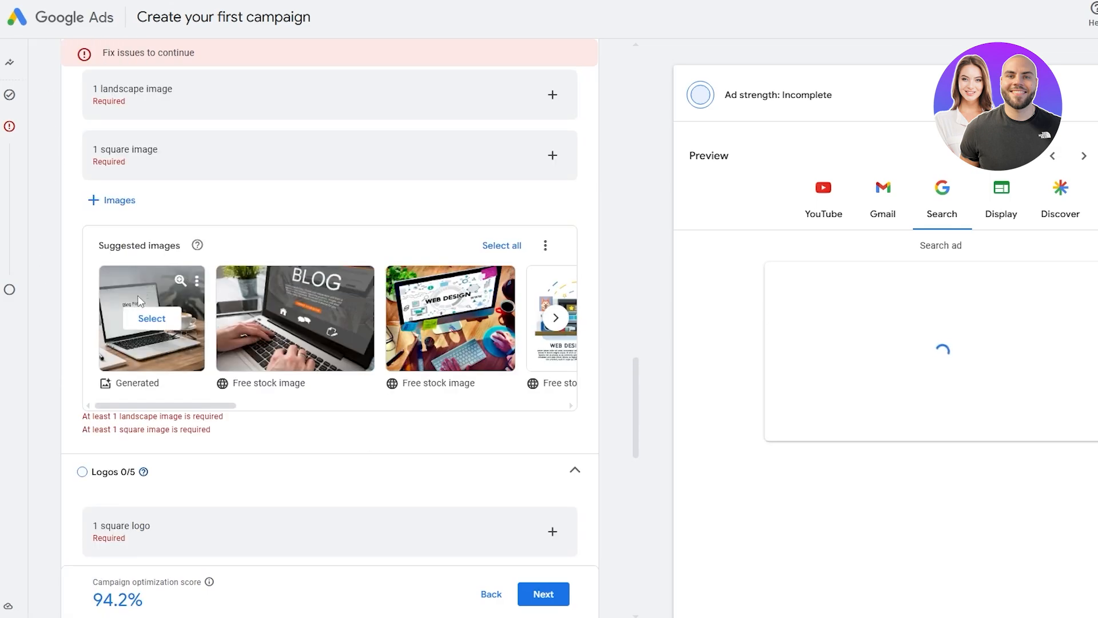
pyautogui.moveTo(405, 313)
pyautogui.scroll(-1, 405, 313)
pyautogui.scroll(1, 452, 321)
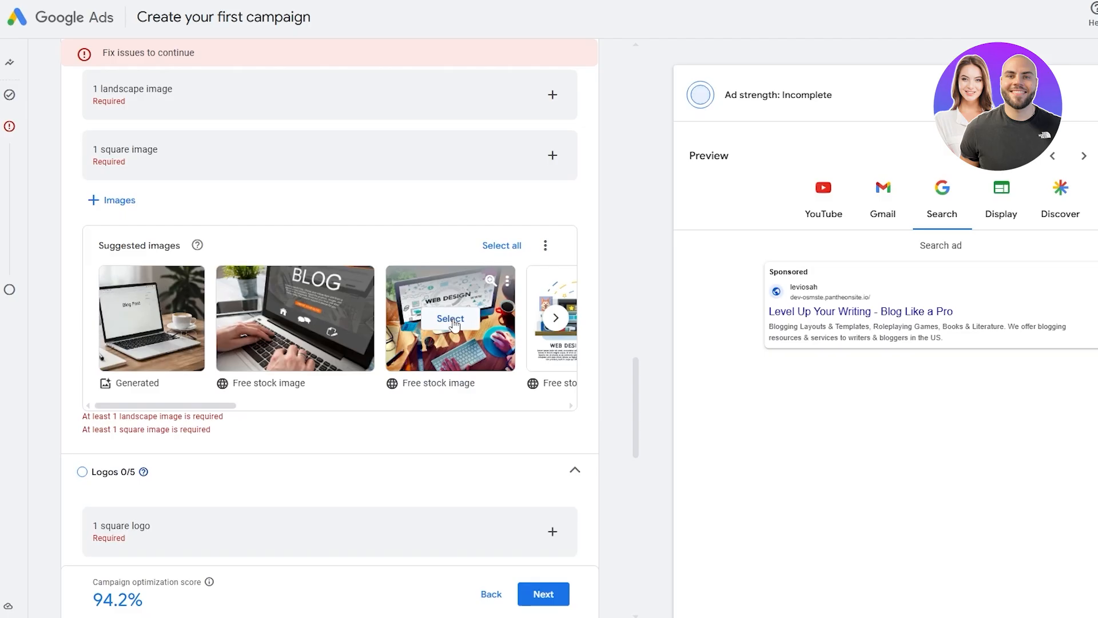
pyautogui.click(452, 319)
pyautogui.click(295, 319)
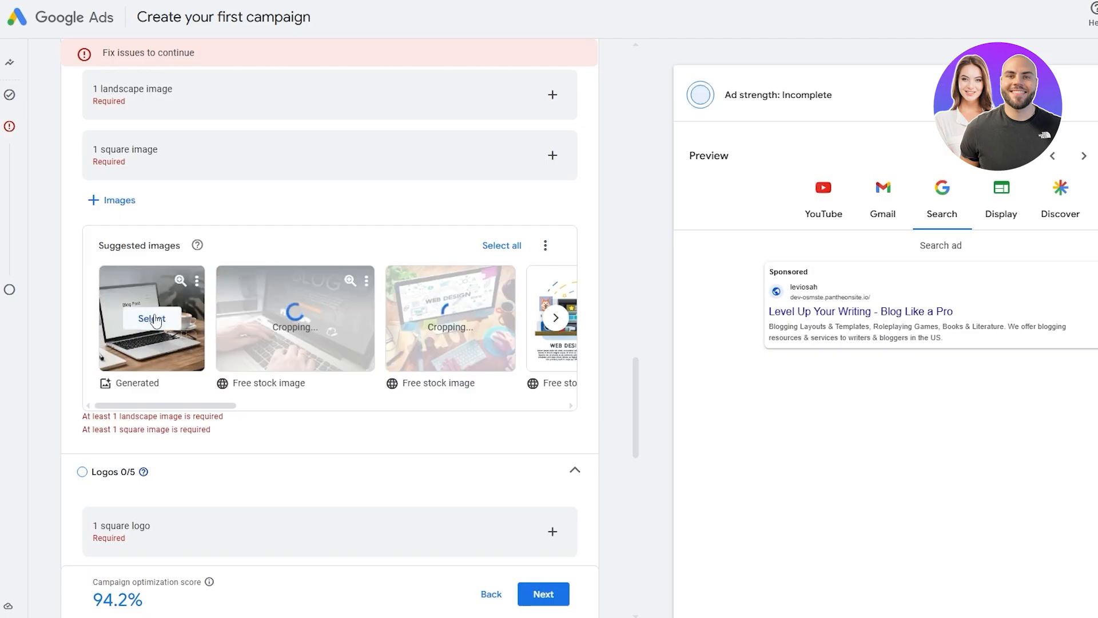
pyautogui.click(151, 319)
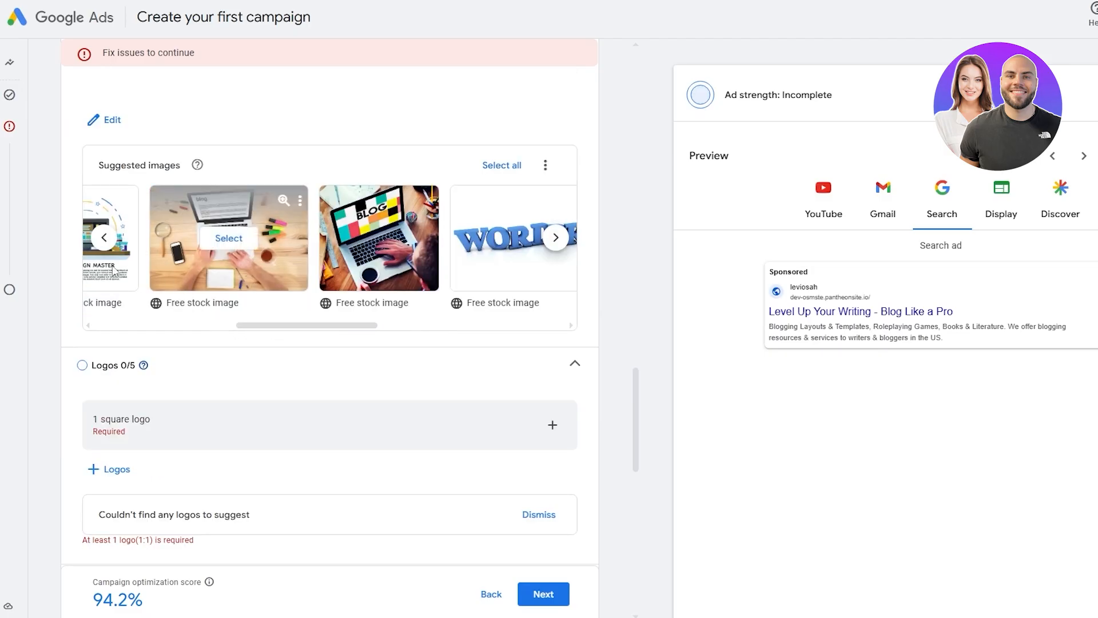
pyautogui.click(229, 238)
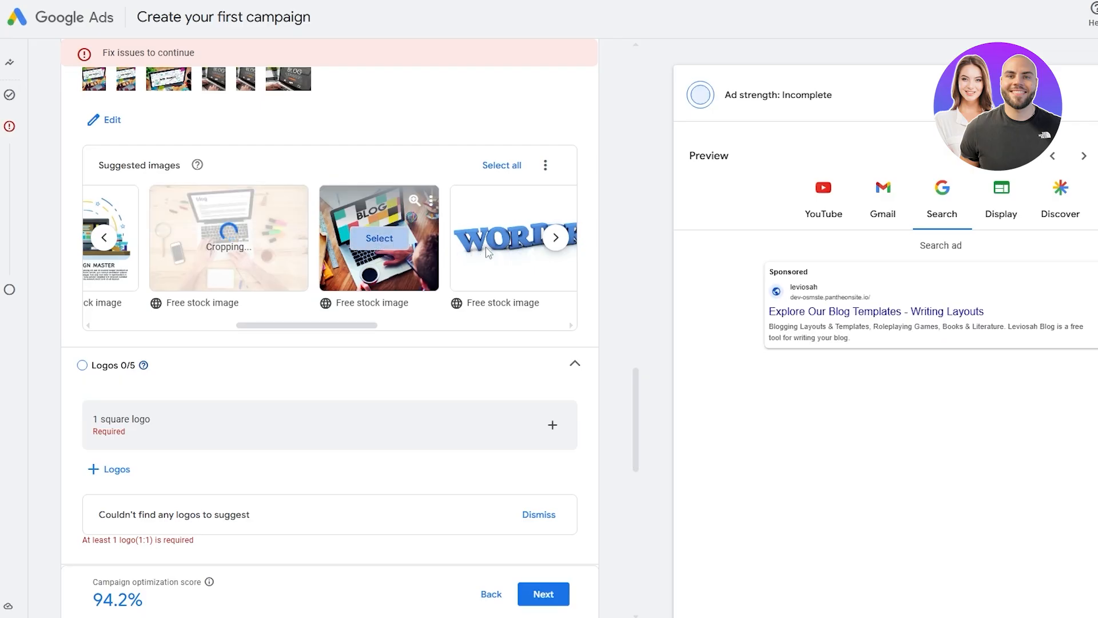
pyautogui.click(506, 240)
pyautogui.scroll(-1, 459, 293)
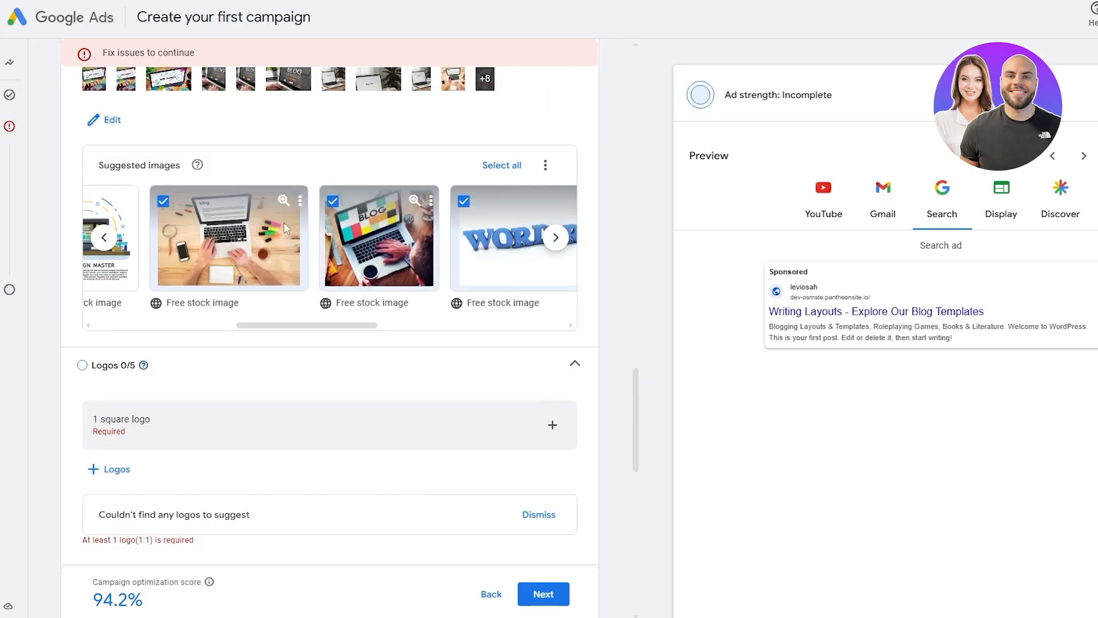
# Look through the logo sources, including the asset library, website or social and computer upload, and dismiss the file chooser
pyautogui.scroll(-1, 109, 254)
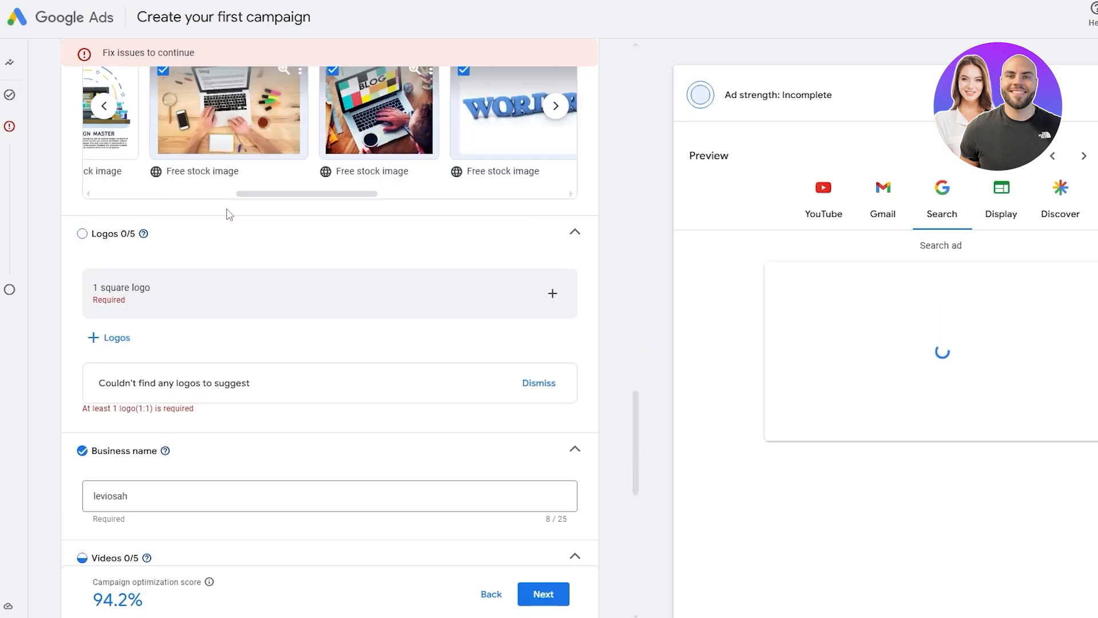
pyautogui.click(129, 338)
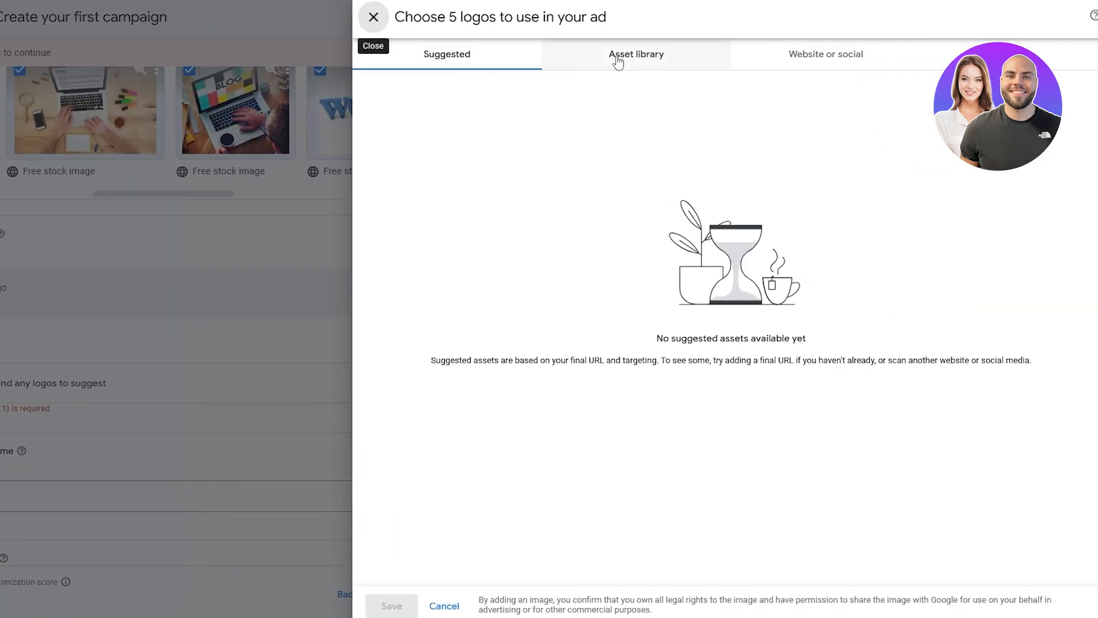
pyautogui.click(606, 65)
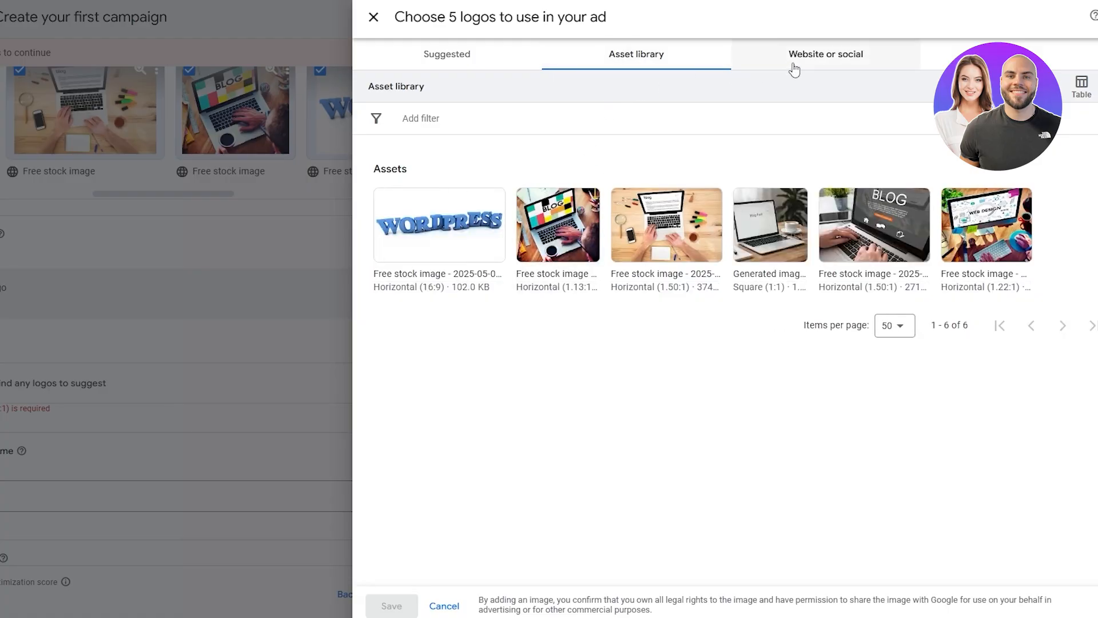
pyautogui.click(870, 70)
pyautogui.click(1007, 57)
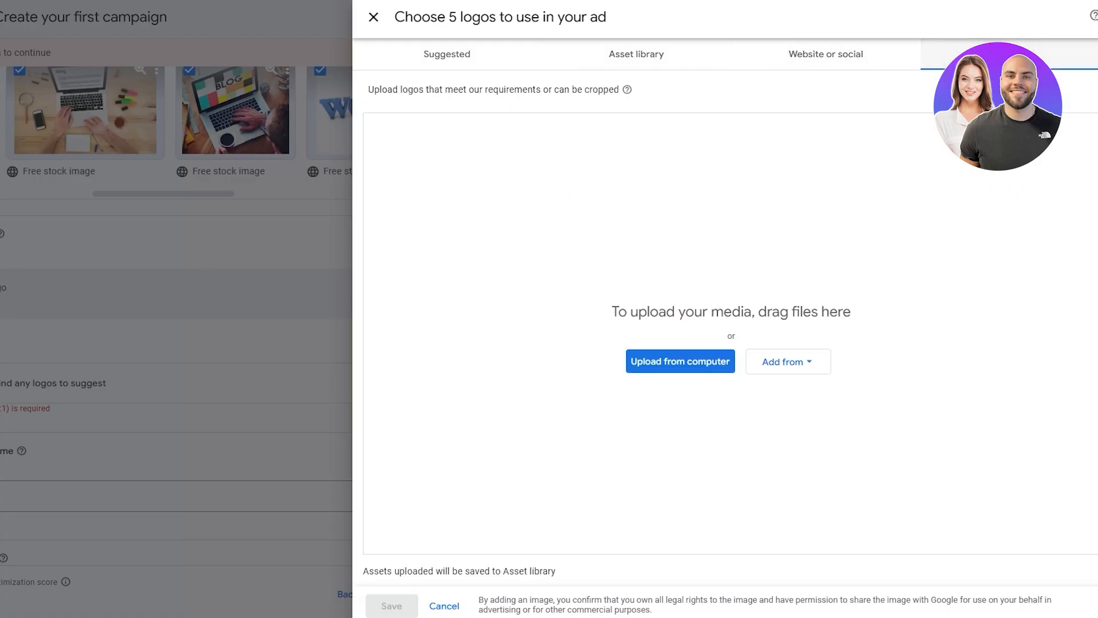
pyautogui.click(644, 372)
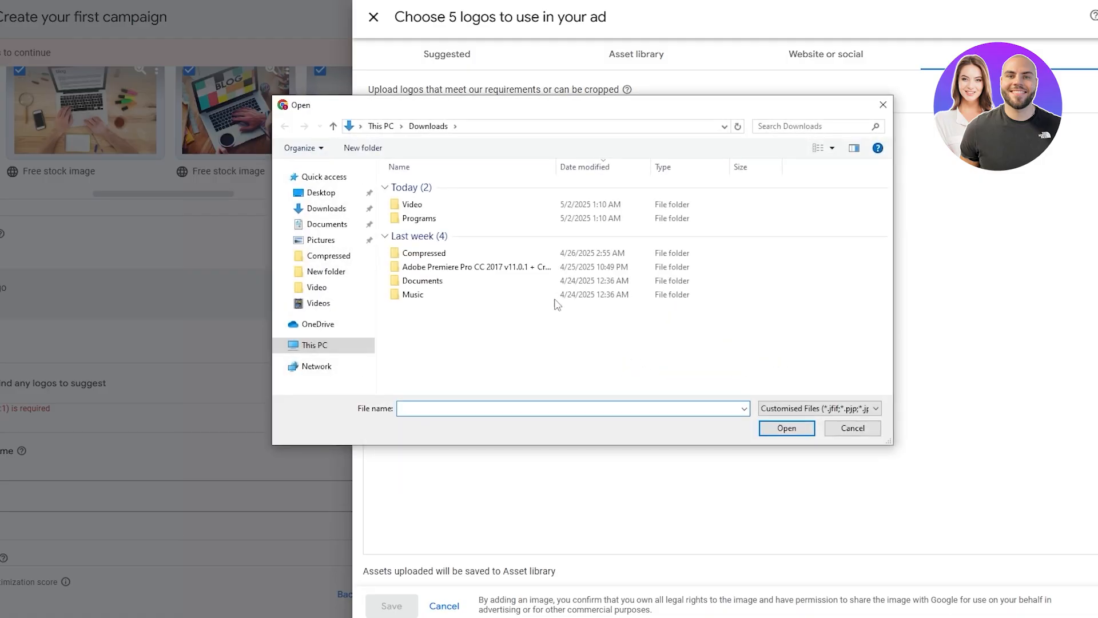
pyautogui.click(883, 105)
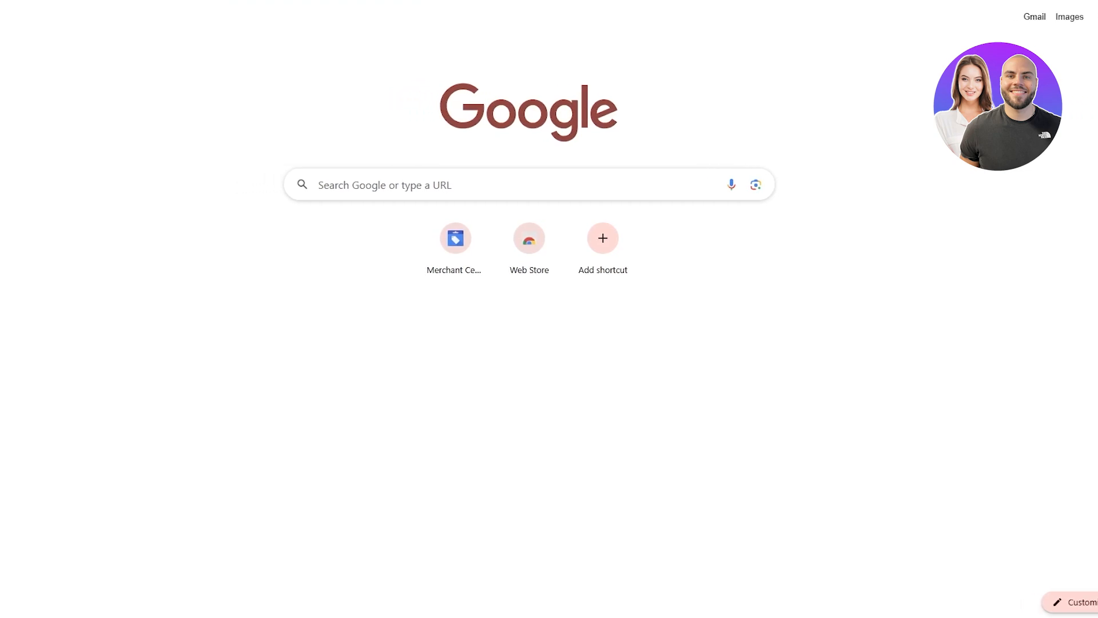
# Switch to a new browser tab and search the web for canva
pyautogui.write('canva')
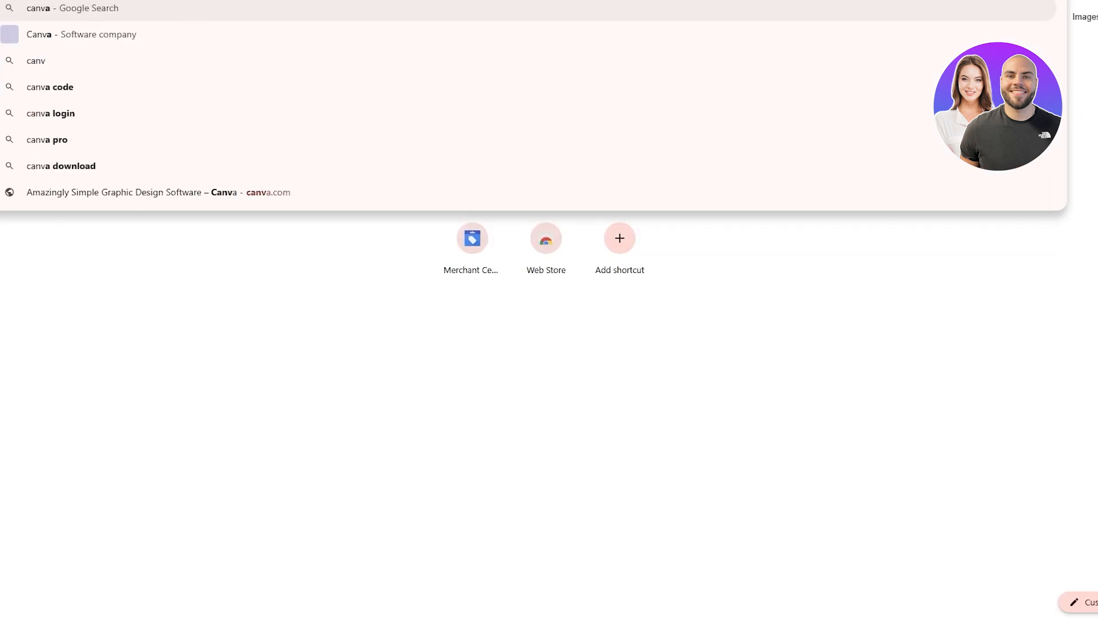
pyautogui.press('Return')
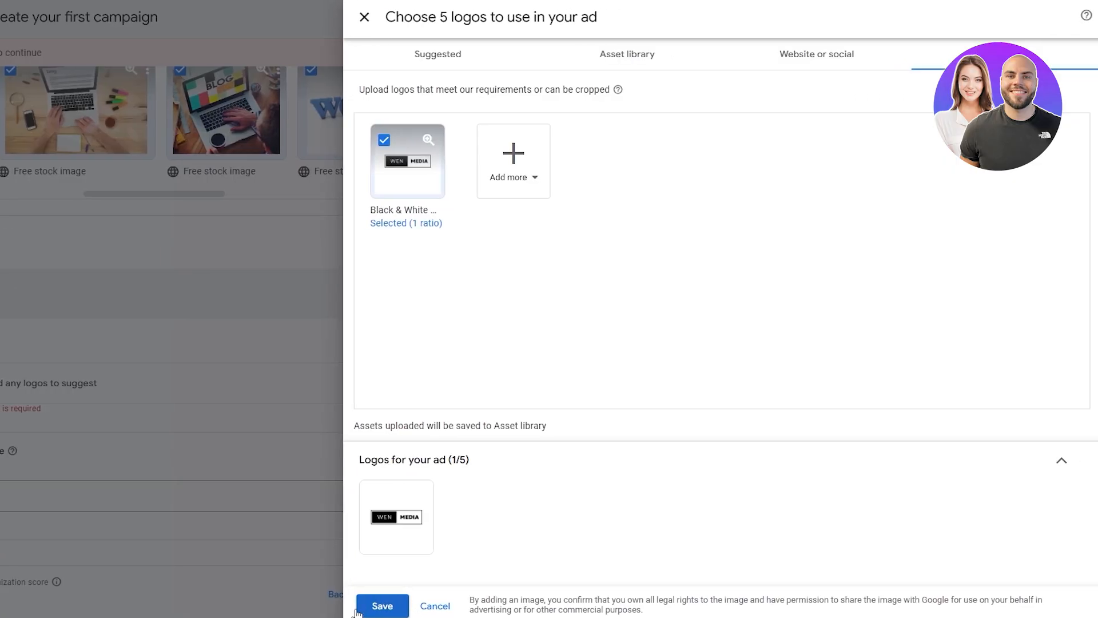
# Save the selected black and white Wen Media image as the ad's logo
pyautogui.click(356, 607)
# View the YouTube search option for adding ad videos, and close the video chooser without adding any
pyautogui.scroll(-3, 98, 466)
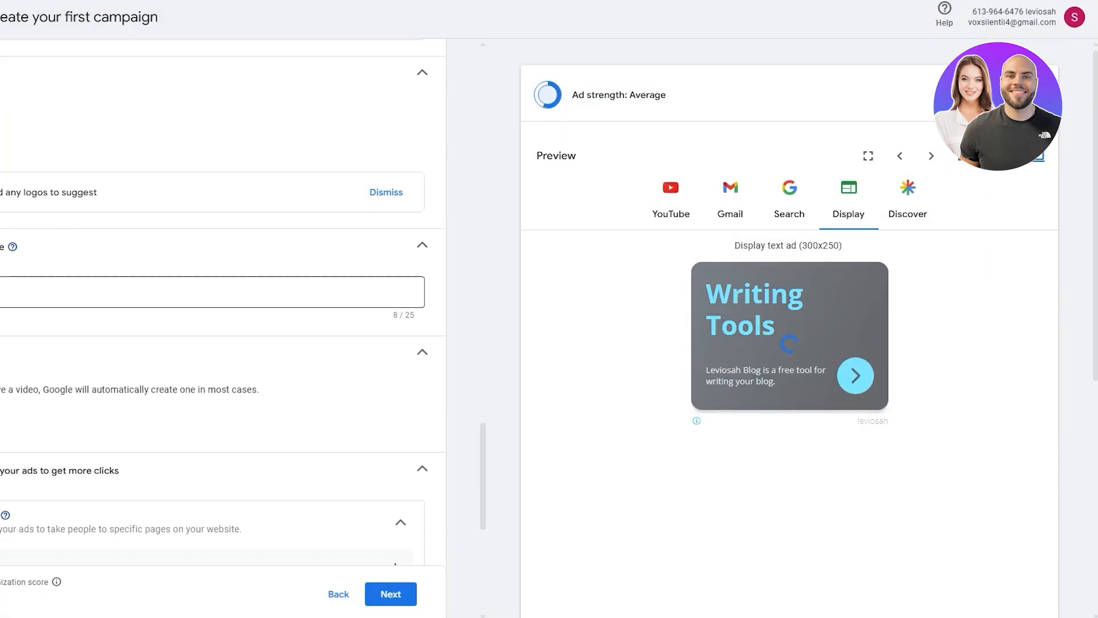
pyautogui.scroll(-2, 211, 343)
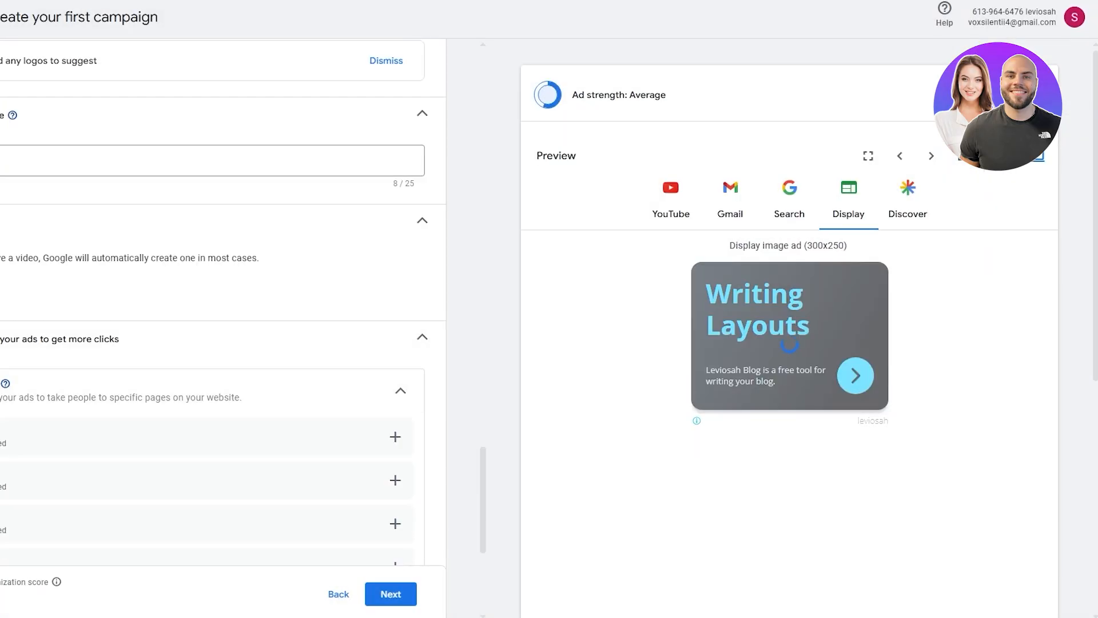
pyautogui.click(2, 291)
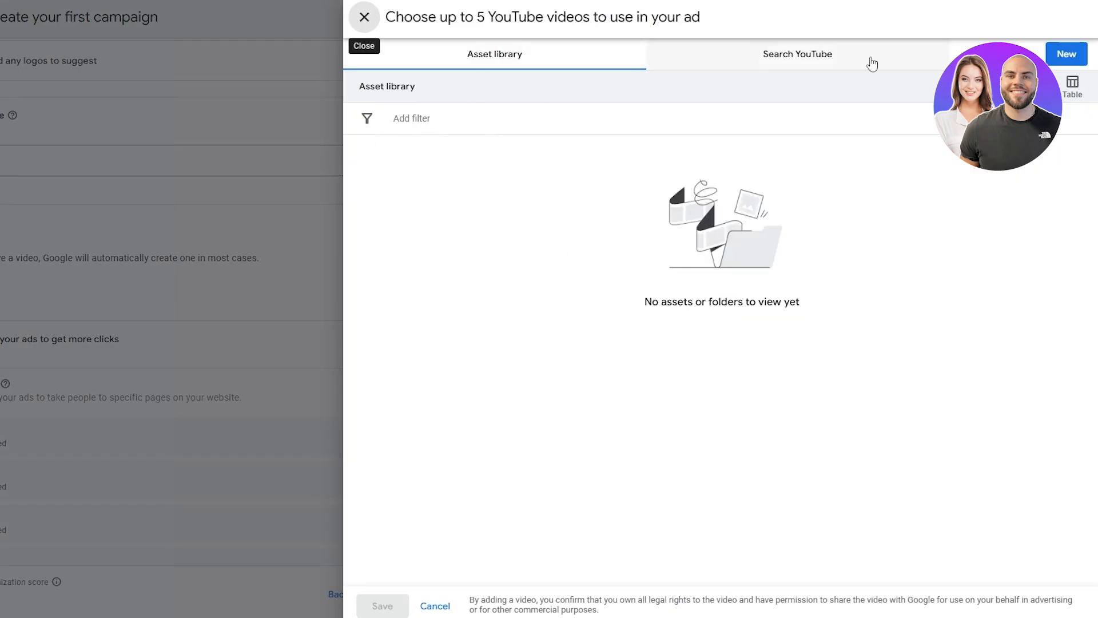
pyautogui.click(870, 62)
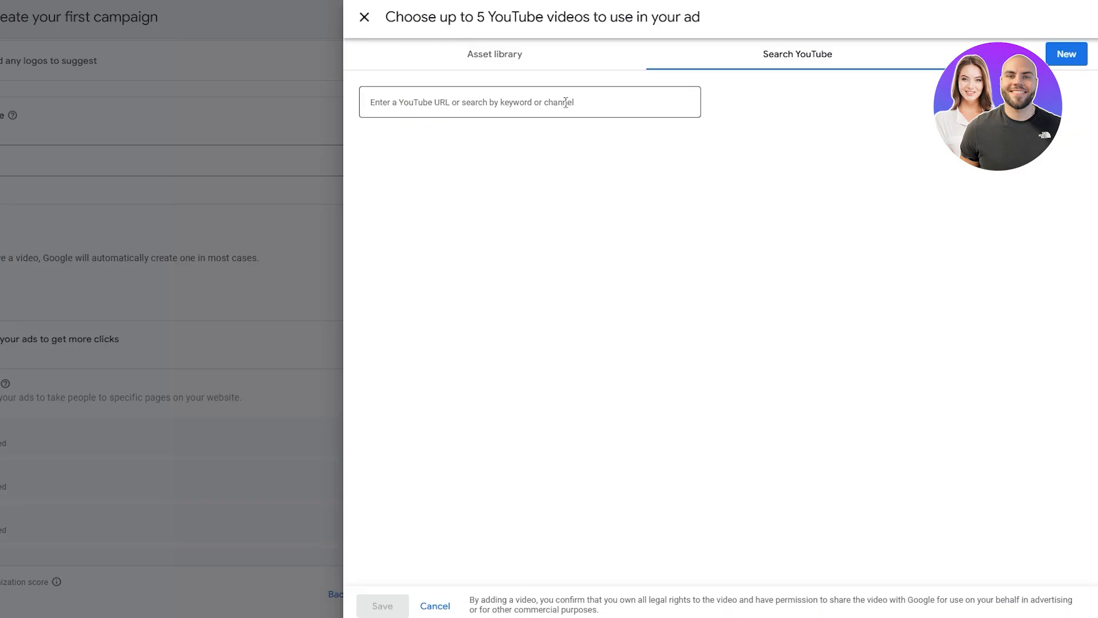
pyautogui.click(366, 18)
# Review the ad assets from the headlines through the business name, videos, sitelinks, call to action and more campaign settings
pyautogui.scroll(-3, 120, 434)
pyautogui.scroll(20, 343, 458)
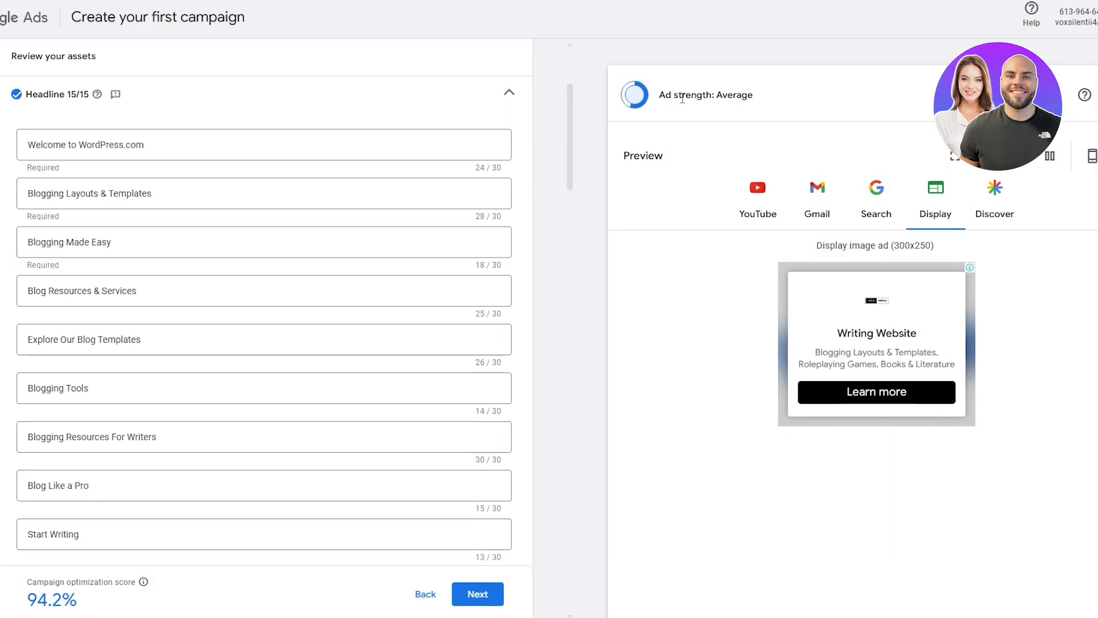
pyautogui.scroll(-15, 429, 412)
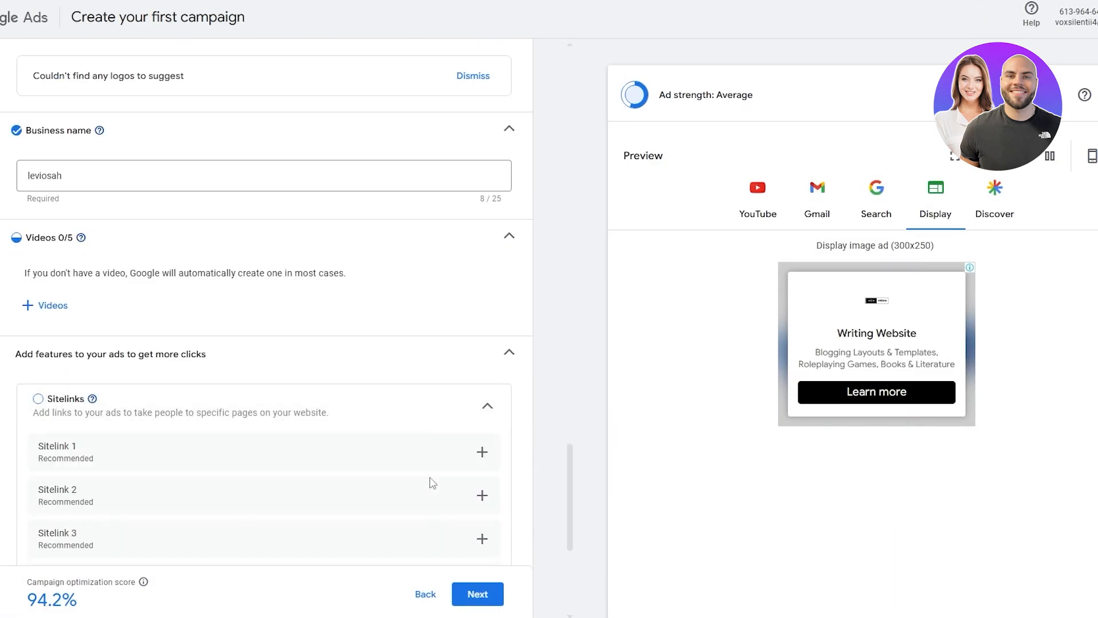
pyautogui.scroll(-5, 432, 482)
pyautogui.scroll(2, 96, 259)
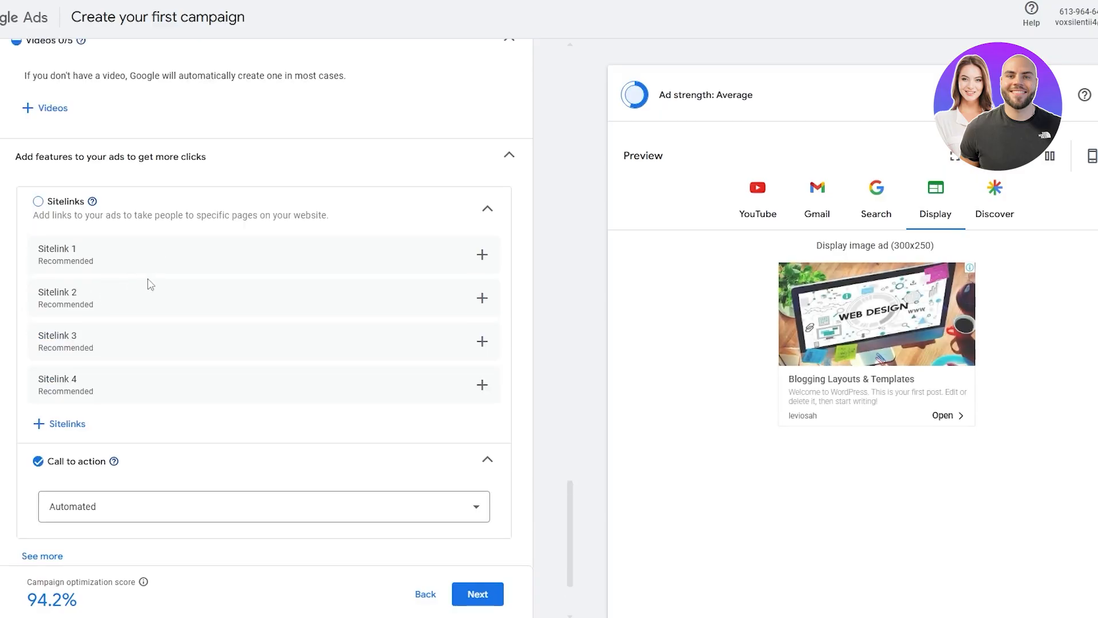
pyautogui.scroll(-2, 166, 429)
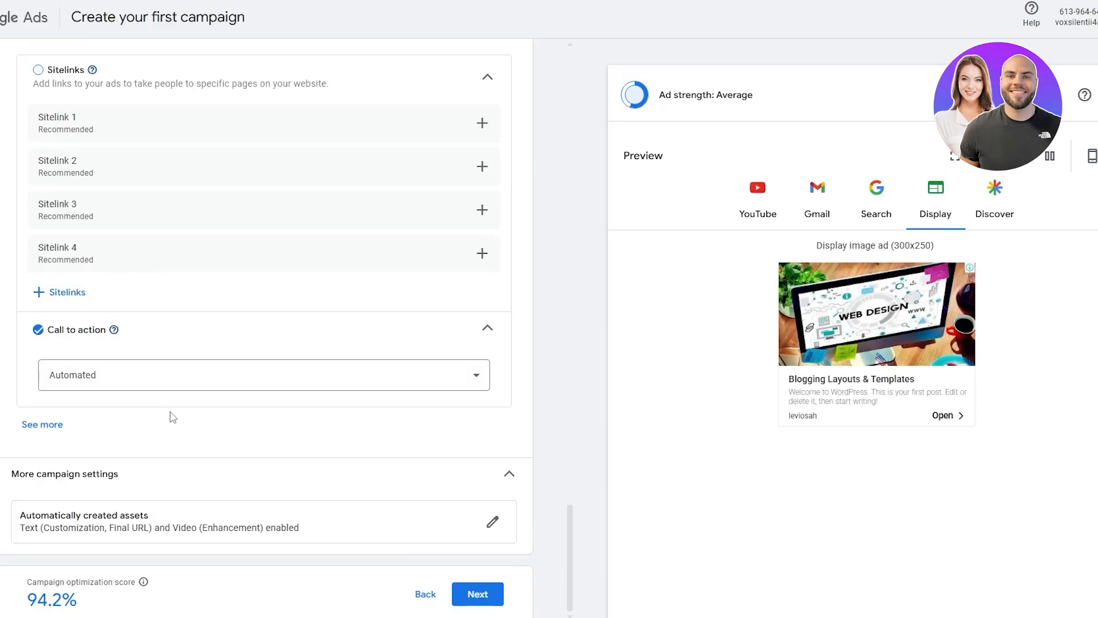
# Accept the campaign's ad assets and continue to the bid strategy settings
pyautogui.scroll(5, 171, 417)
pyautogui.scroll(3, 398, 270)
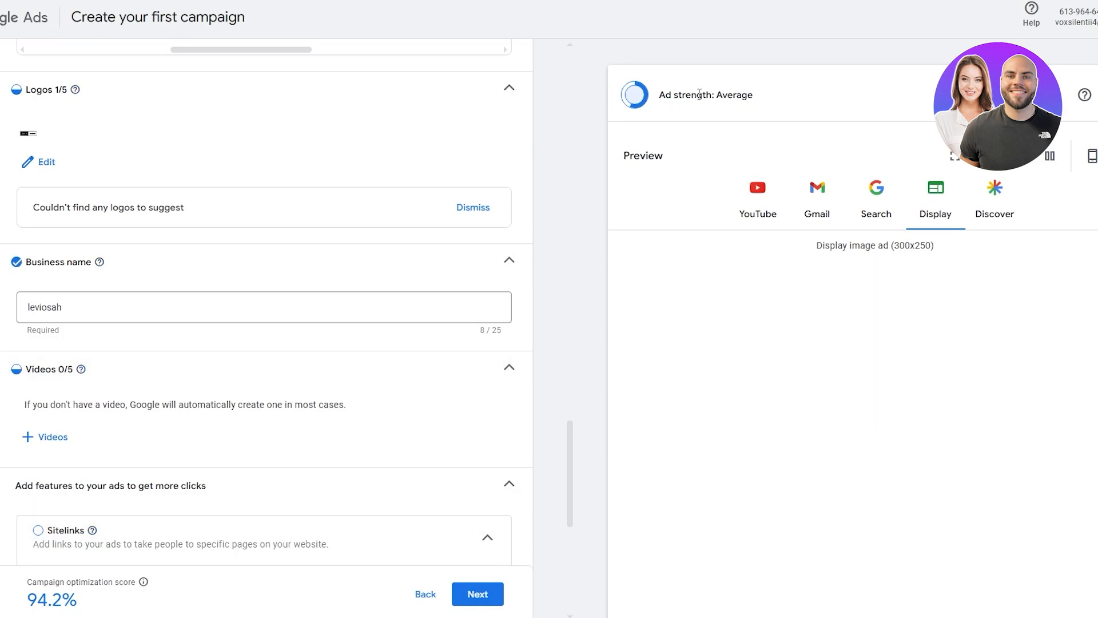
pyautogui.click(476, 598)
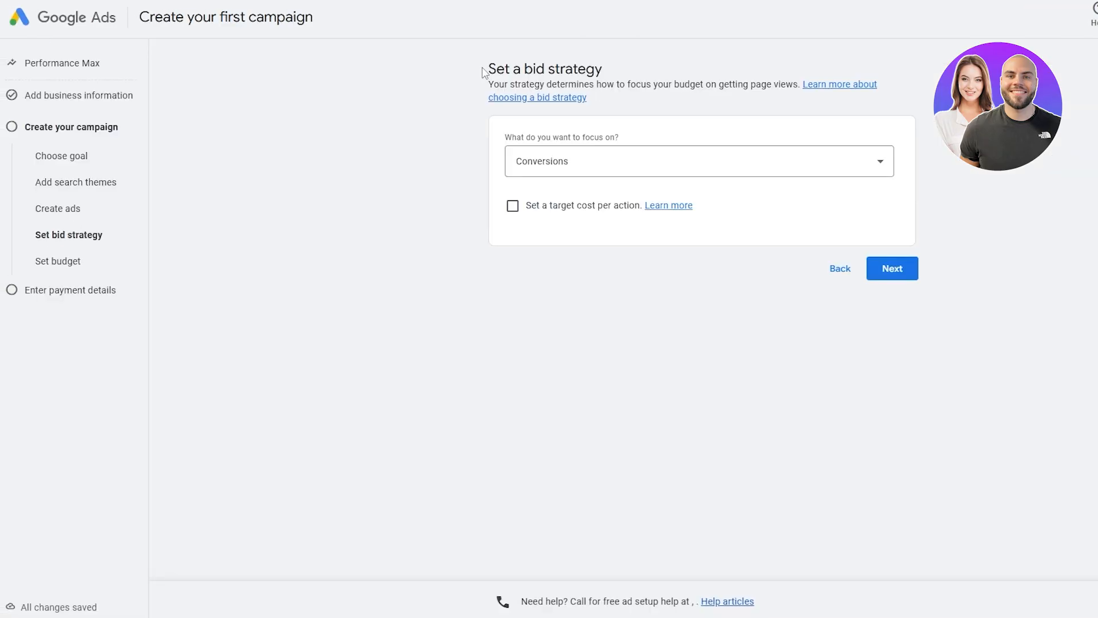
pyautogui.moveTo(484, 71); pyautogui.dragTo(606, 63)
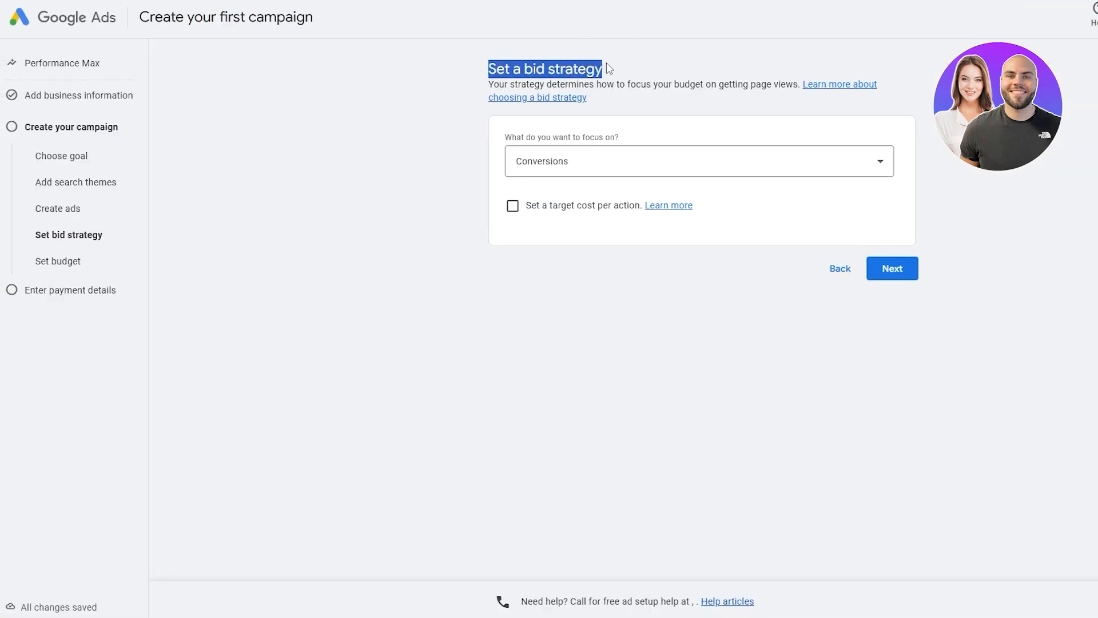
# Try Conversion value as the bid strategy's focus, and switch the focus back to Conversions
pyautogui.click(559, 160)
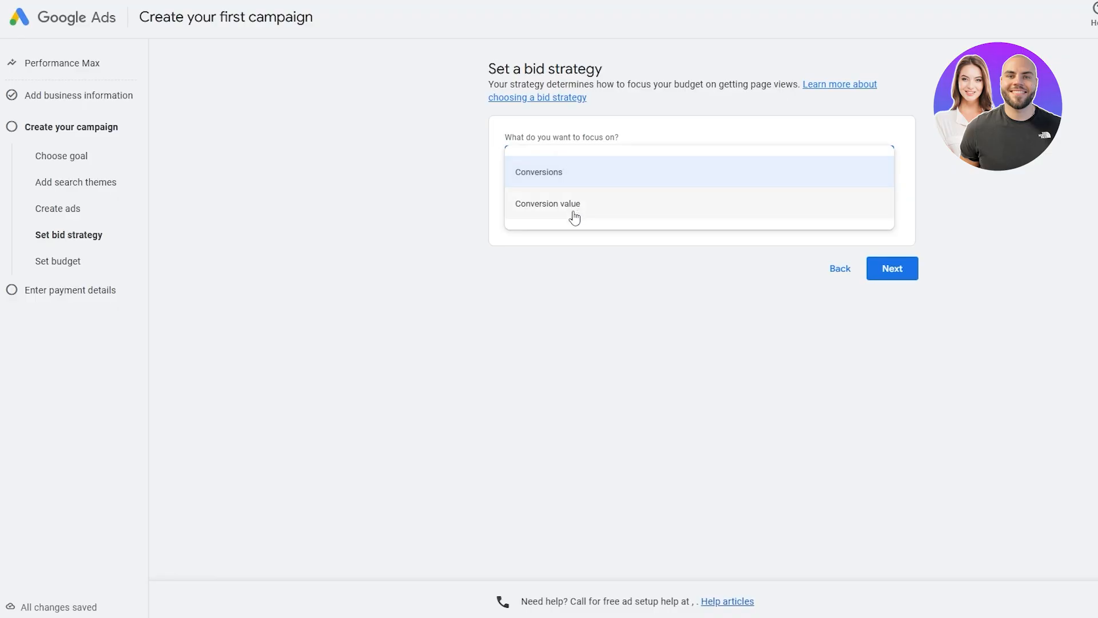
pyautogui.click(574, 217)
pyautogui.click(558, 169)
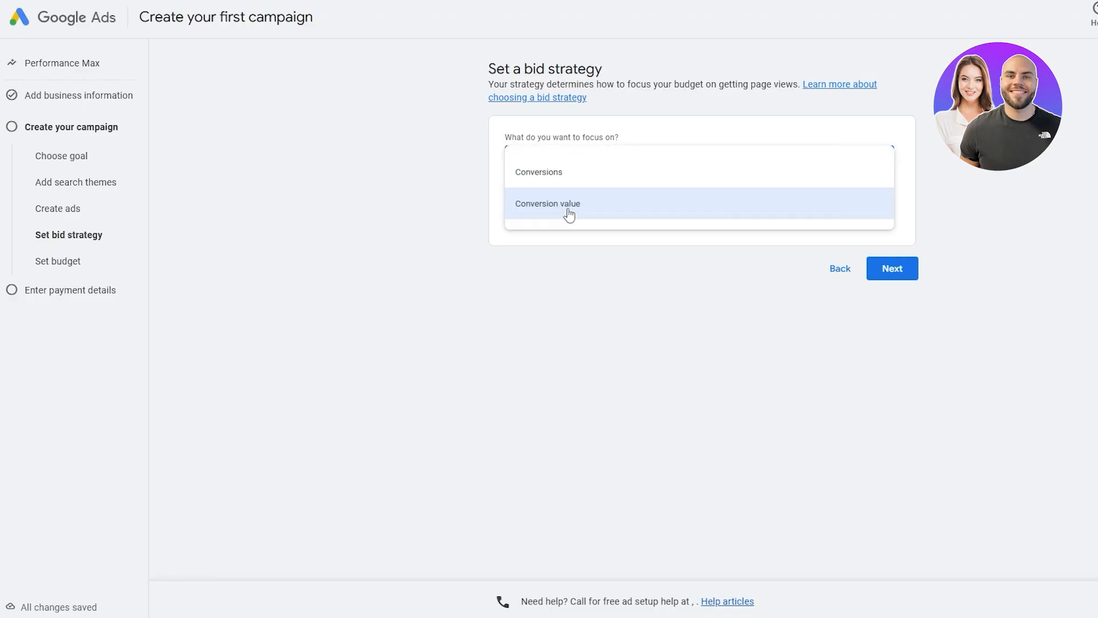
pyautogui.click(565, 182)
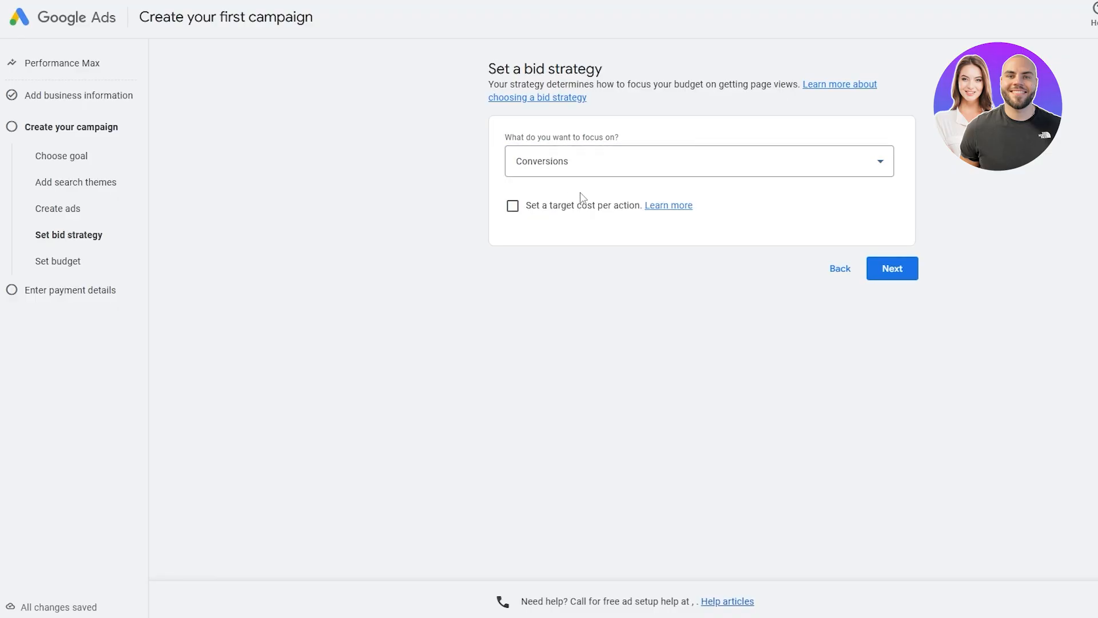
# Turn on the target cost per action to see its Target CPA field, and turn it off without entering an amount
pyautogui.click(545, 216)
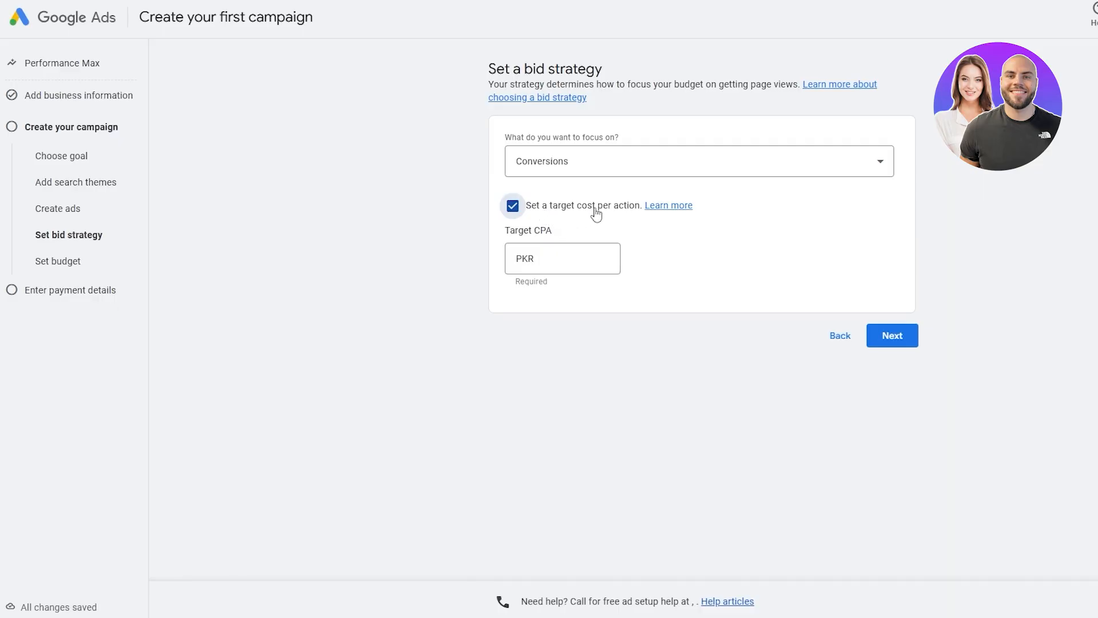
pyautogui.click(587, 245)
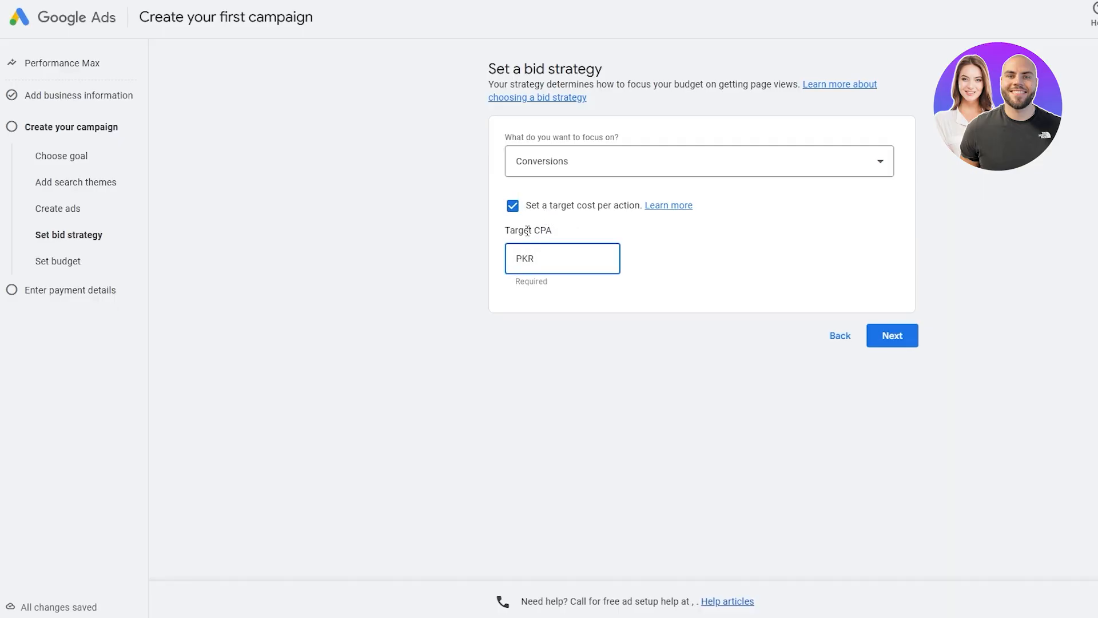
pyautogui.moveTo(527, 231); pyautogui.dragTo(563, 232)
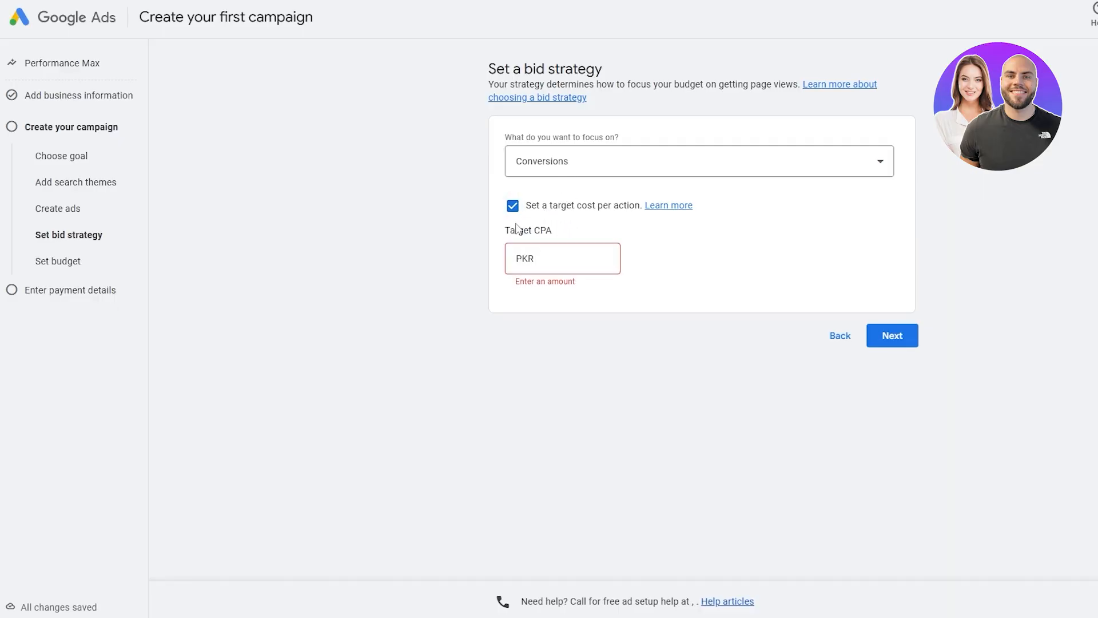
pyautogui.click(513, 205)
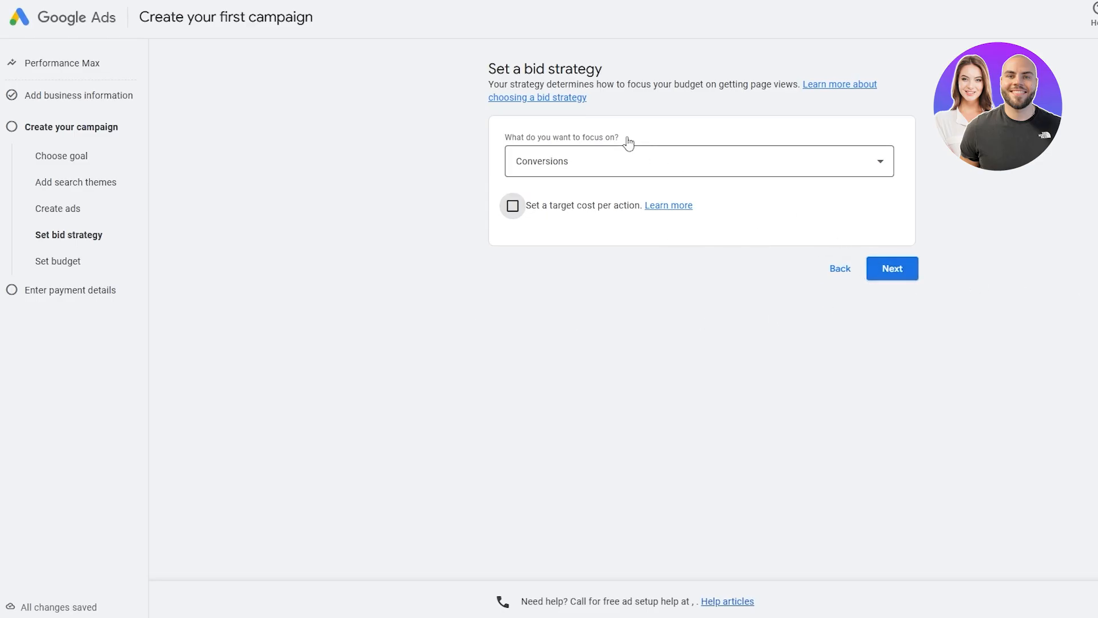
# Open the help article on choosing a bid strategy and examine its guidance on business goals, target ROAS, target CPA and seasonality adjustments
pyautogui.click(536, 105)
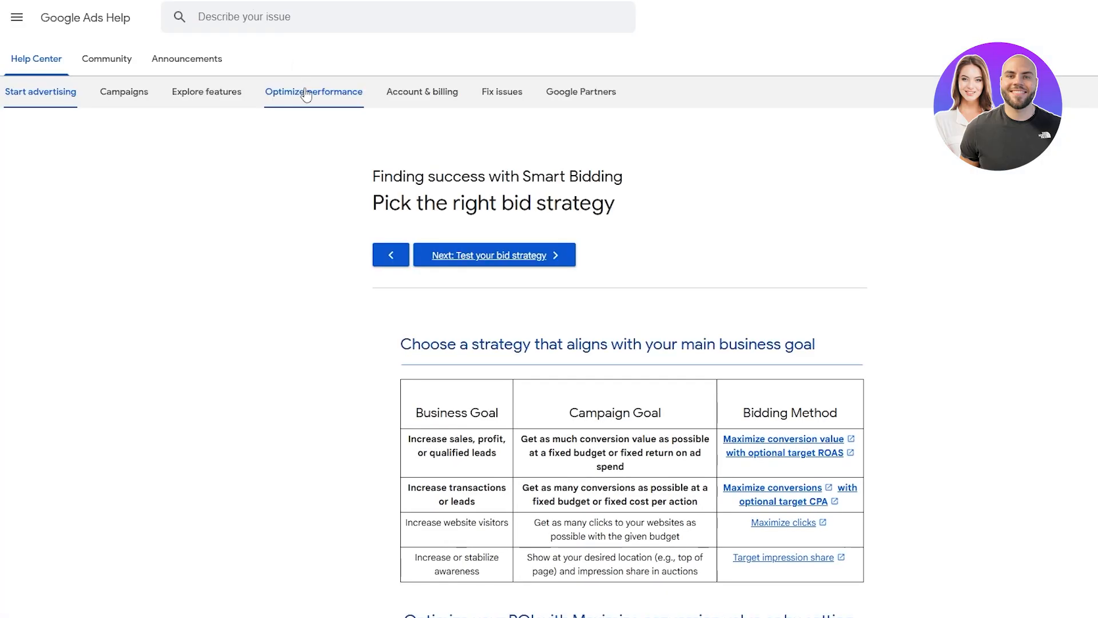
pyautogui.scroll(-5, 518, 365)
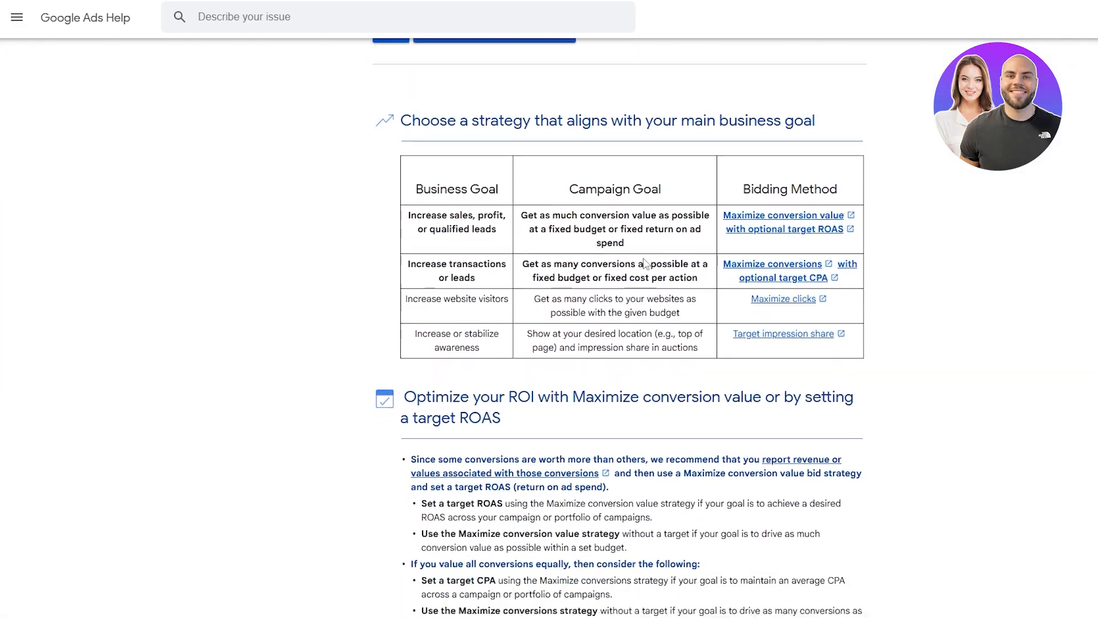
pyautogui.scroll(-9, 446, 320)
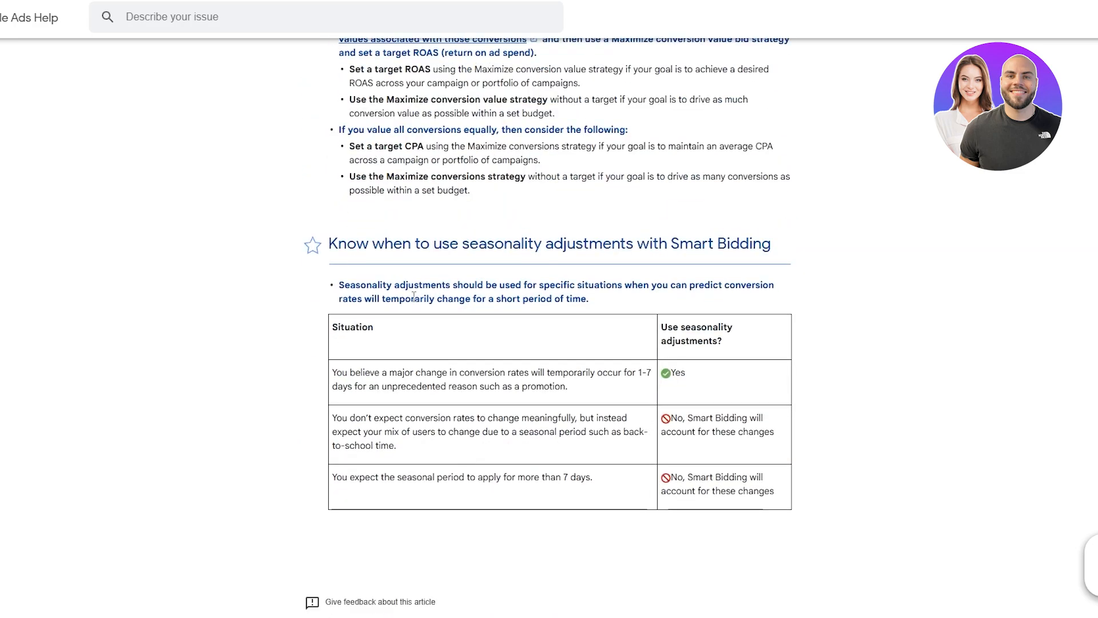
pyautogui.scroll(-8, 448, 334)
pyautogui.scroll(10, 448, 336)
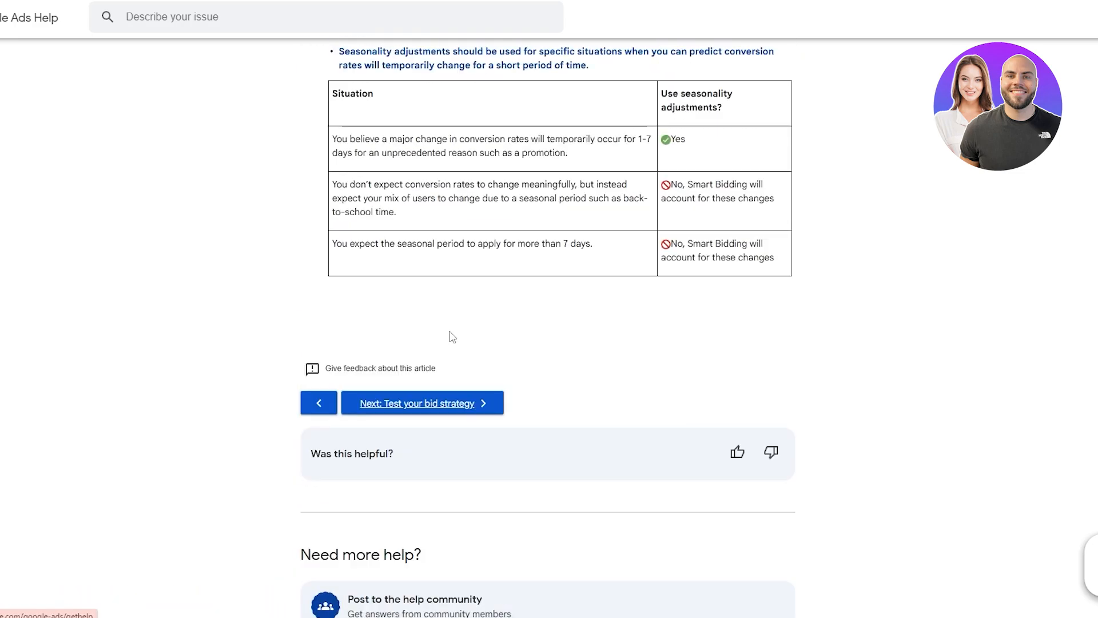
pyautogui.scroll(5, 449, 336)
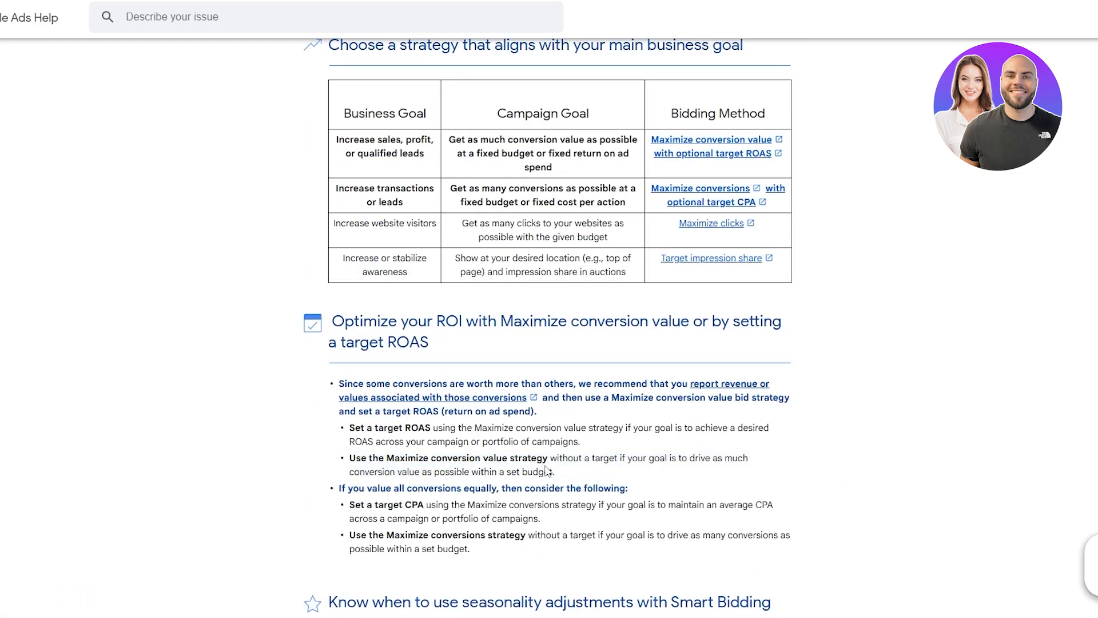
pyautogui.scroll(1, 521, 409)
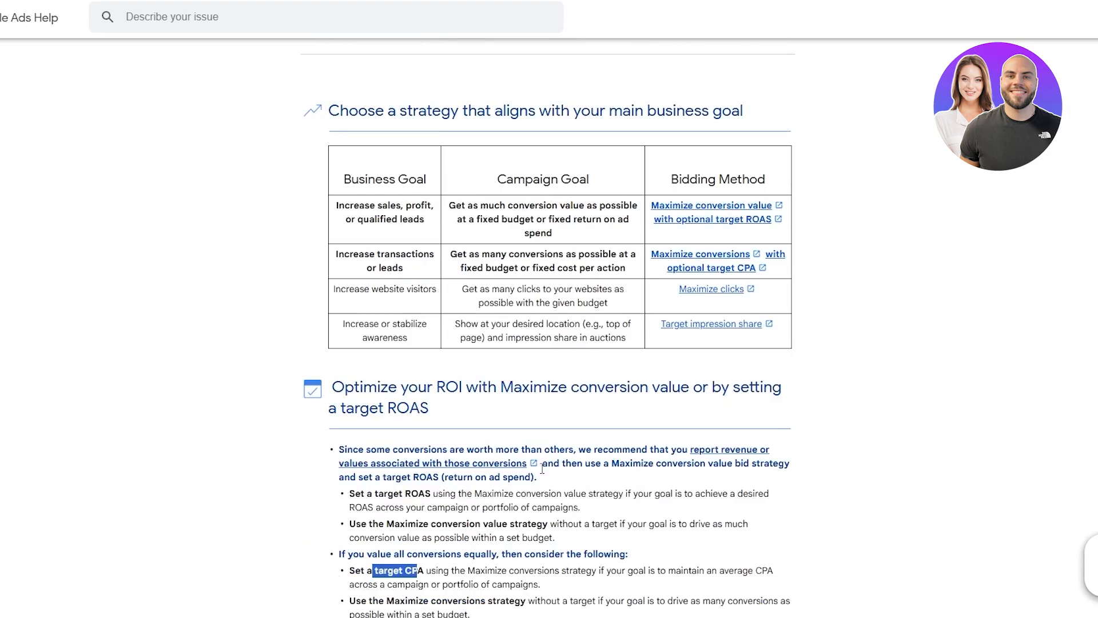
pyautogui.scroll(-5, 556, 358)
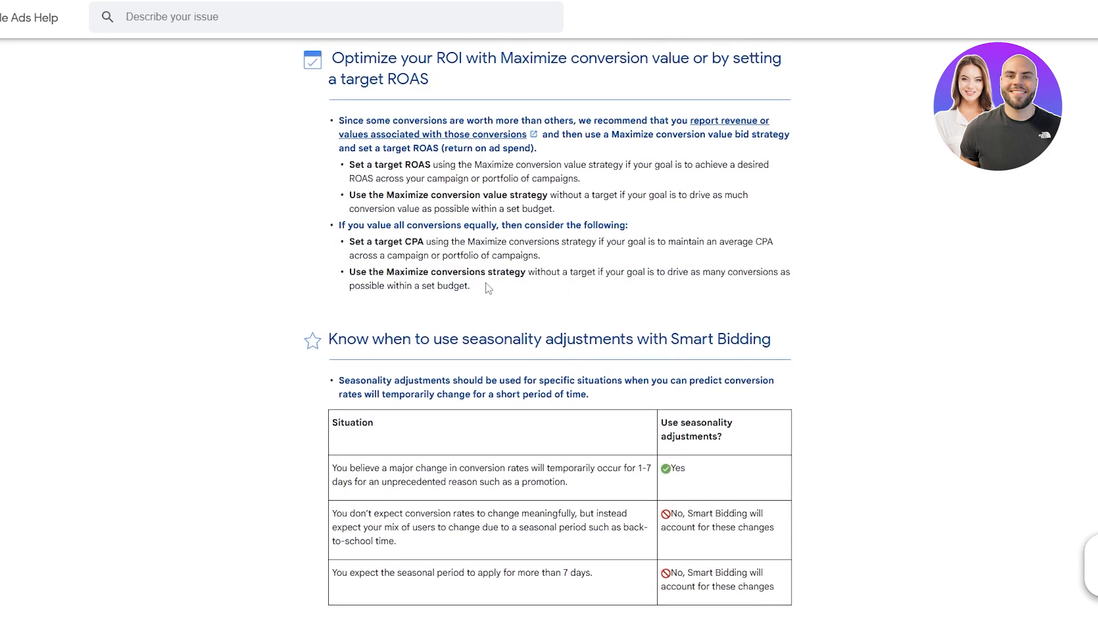
pyautogui.moveTo(374, 247); pyautogui.dragTo(416, 243)
pyautogui.click(421, 243)
pyautogui.moveTo(418, 243); pyautogui.dragTo(527, 260)
pyautogui.moveTo(386, 272); pyautogui.dragTo(460, 286)
pyautogui.click(483, 302)
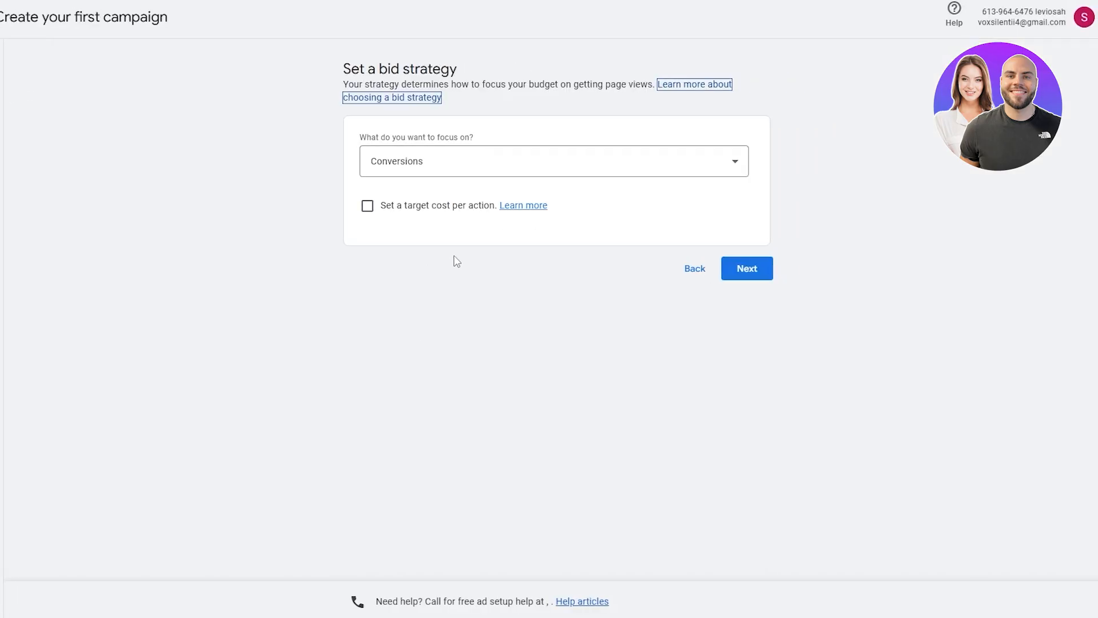
# Continue to the campaign budget, compare the suggested average daily budgets, and select the custom budget option
pyautogui.click(751, 273)
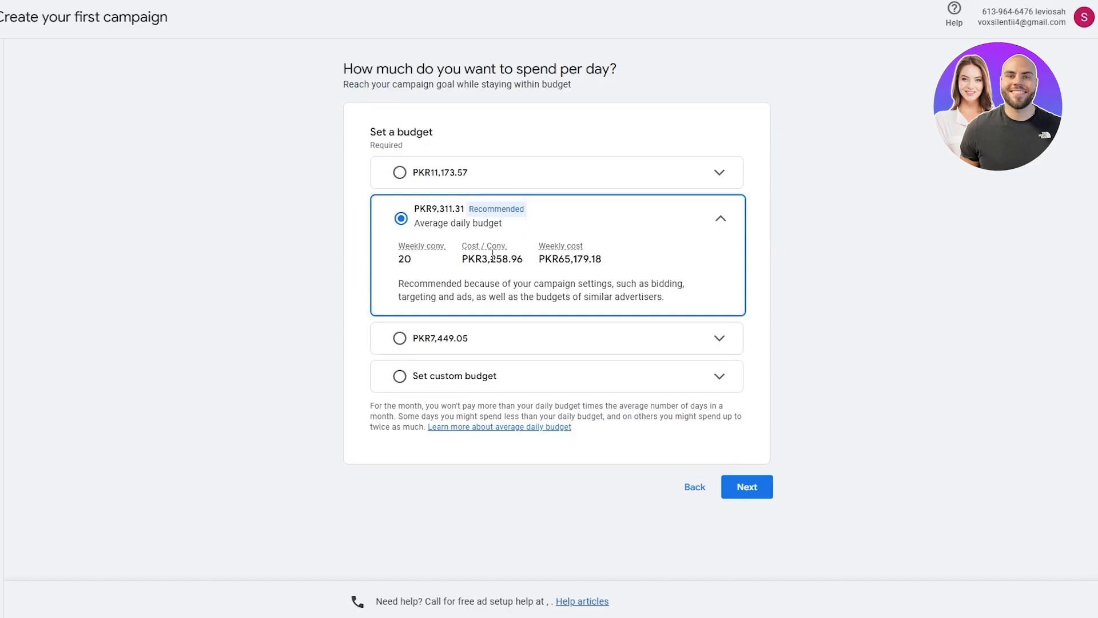
pyautogui.click(480, 174)
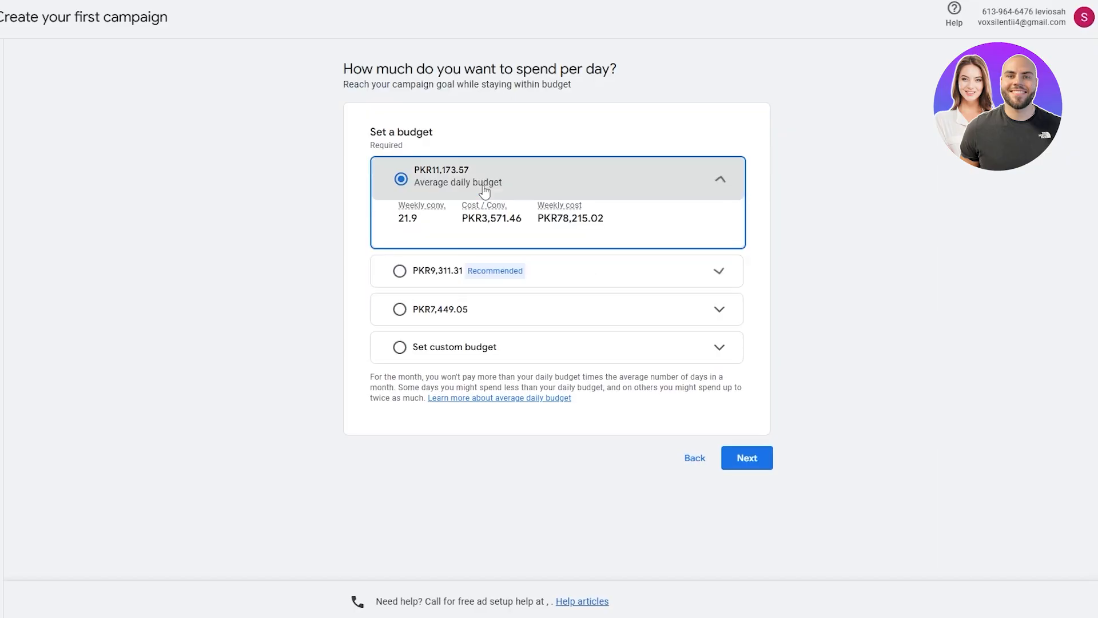
pyautogui.click(601, 193)
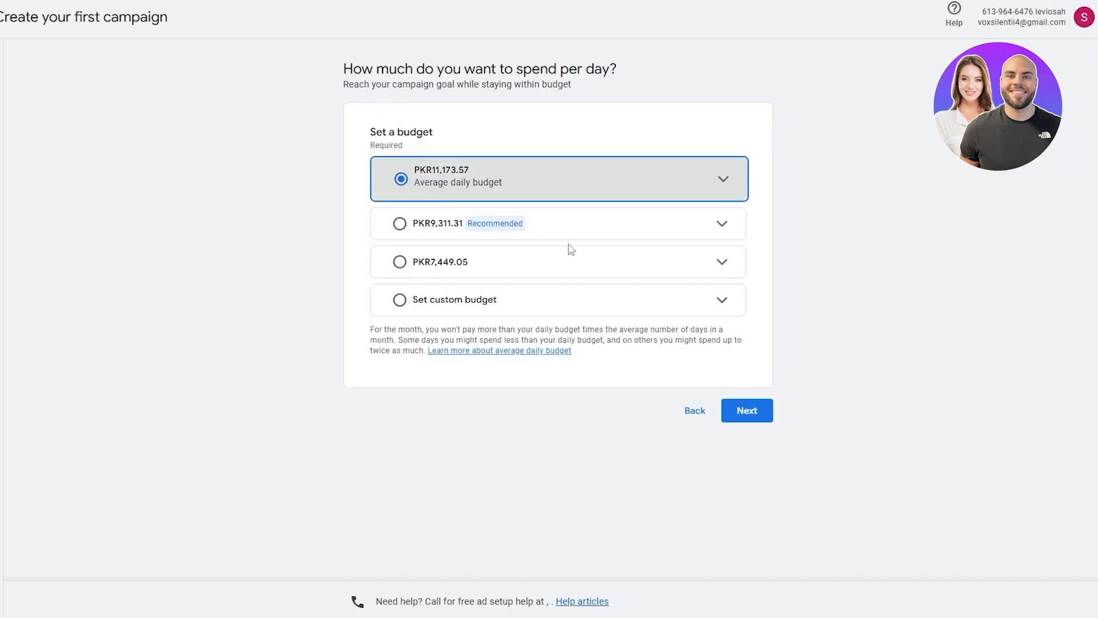
pyautogui.click(566, 238)
pyautogui.click(566, 245)
pyautogui.click(567, 268)
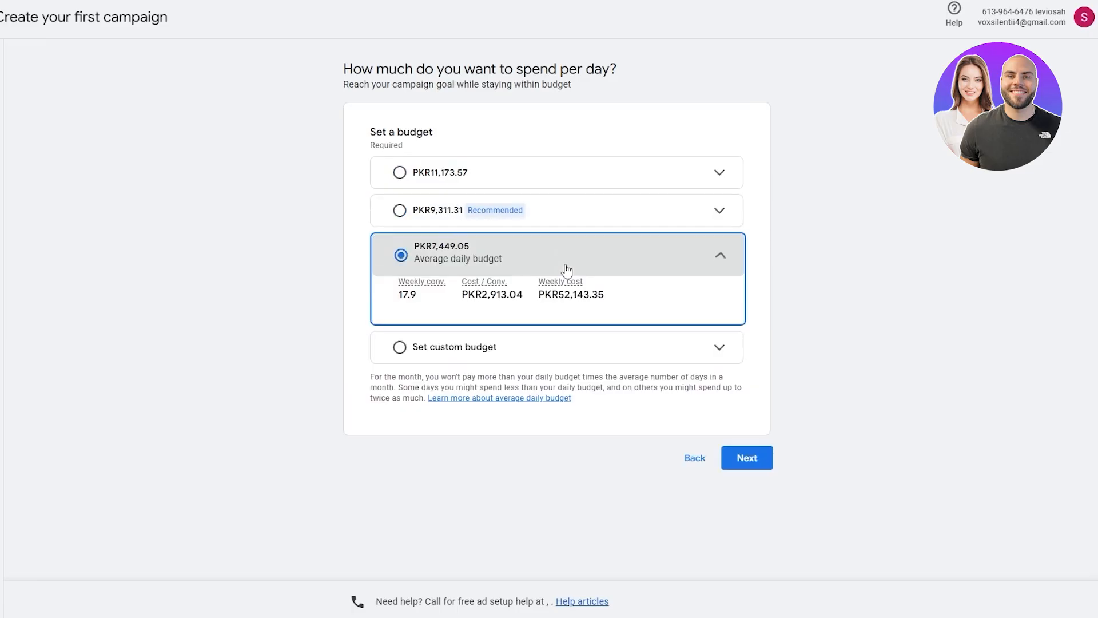
pyautogui.click(567, 269)
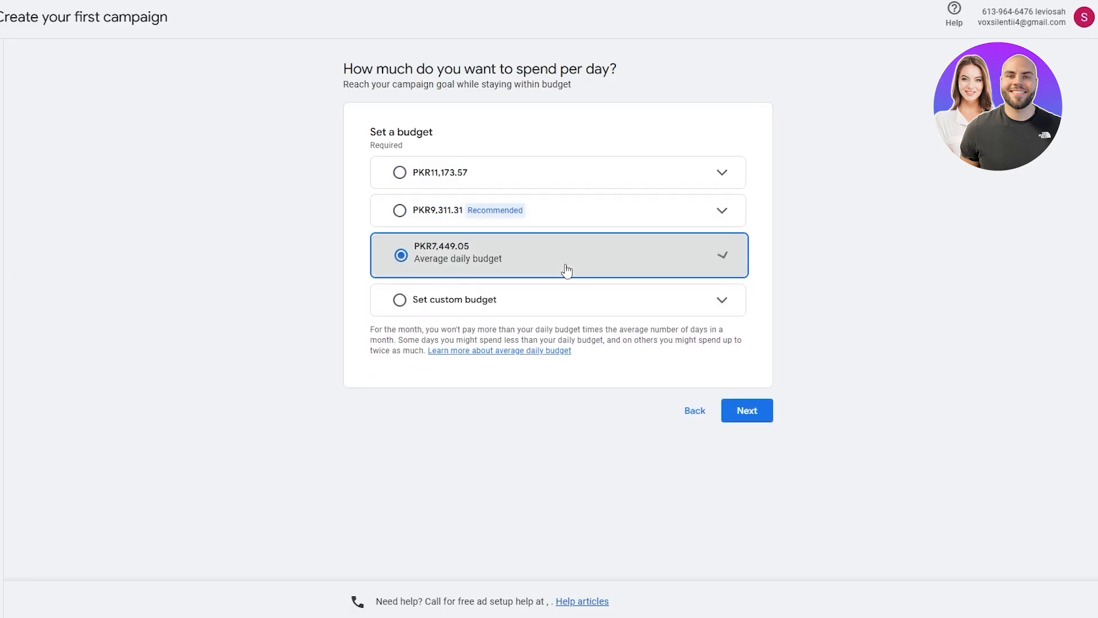
pyautogui.click(548, 309)
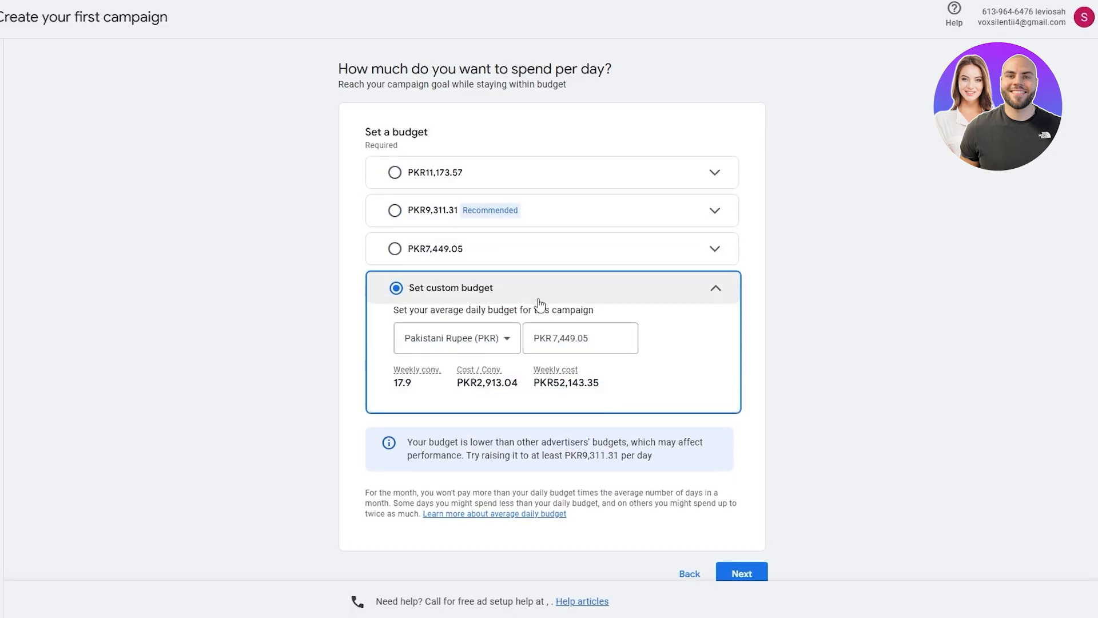
pyautogui.click(540, 302)
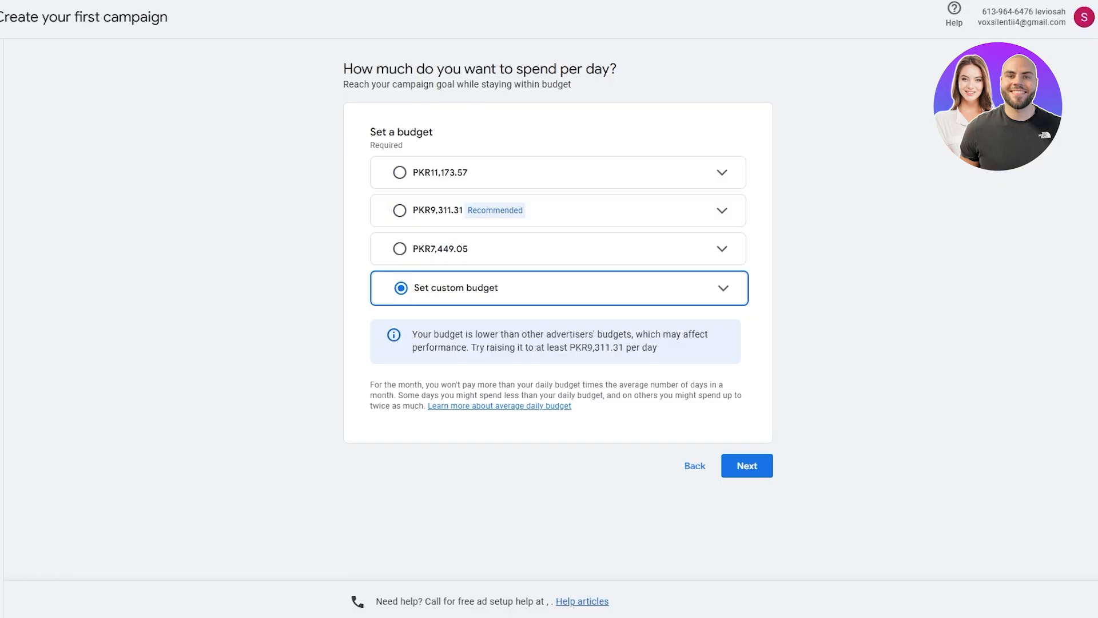
# Go back to the campaign's goal page and choose to set up an account only
pyautogui.rightClick(6, 1)
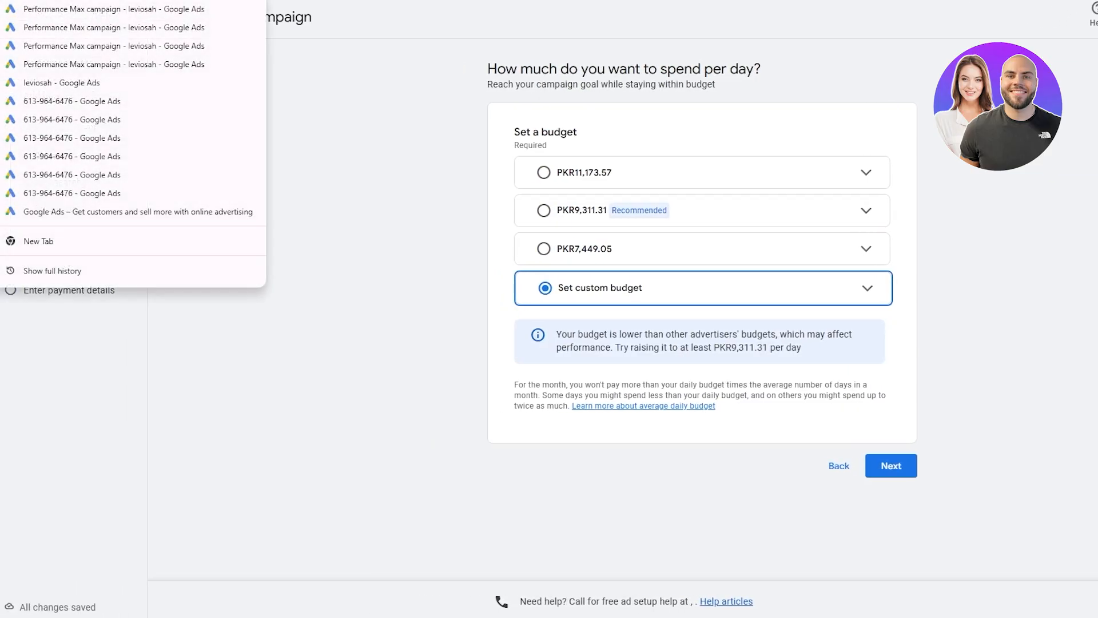
pyautogui.click(133, 81)
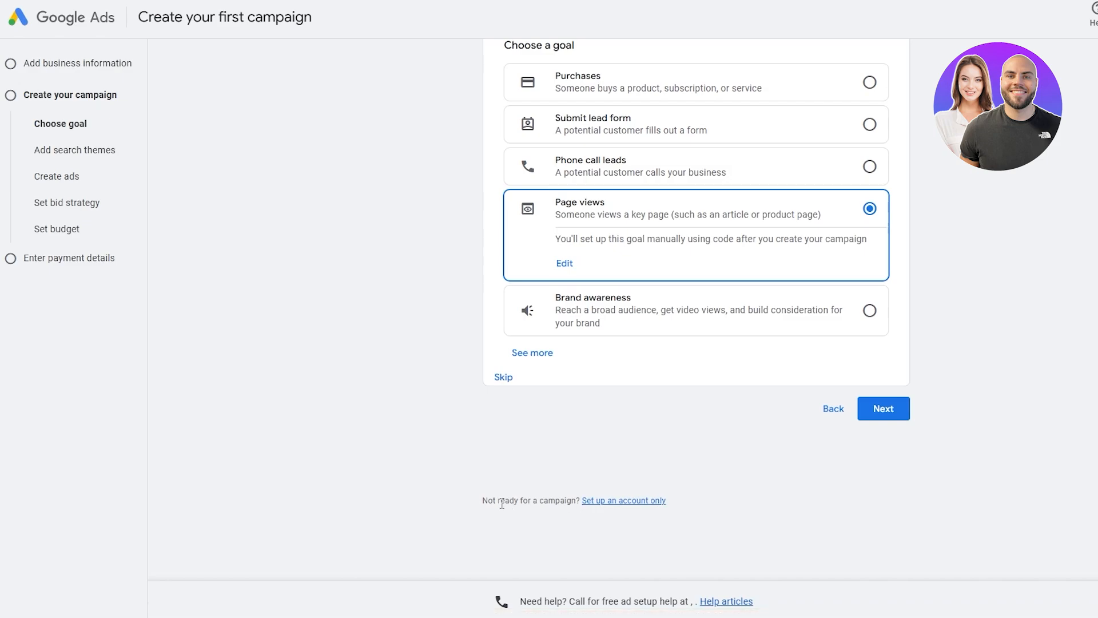
pyautogui.moveTo(502, 505); pyautogui.dragTo(566, 501)
pyautogui.click(642, 506)
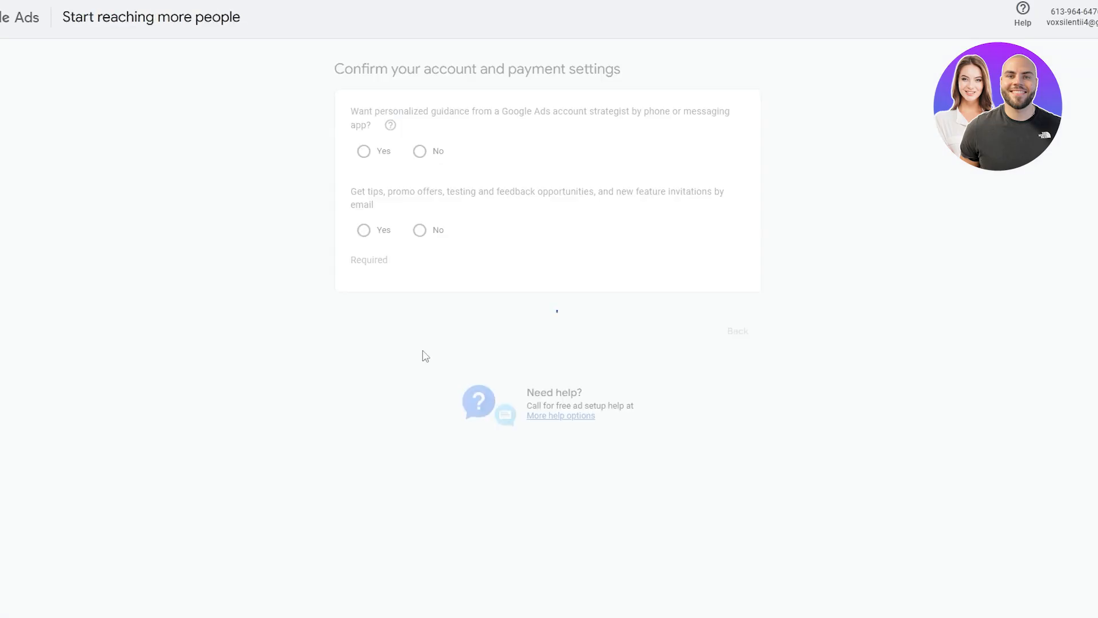
# Create a new payments profile for the account with the profile type set to Individual
pyautogui.scroll(-3, 381, 308)
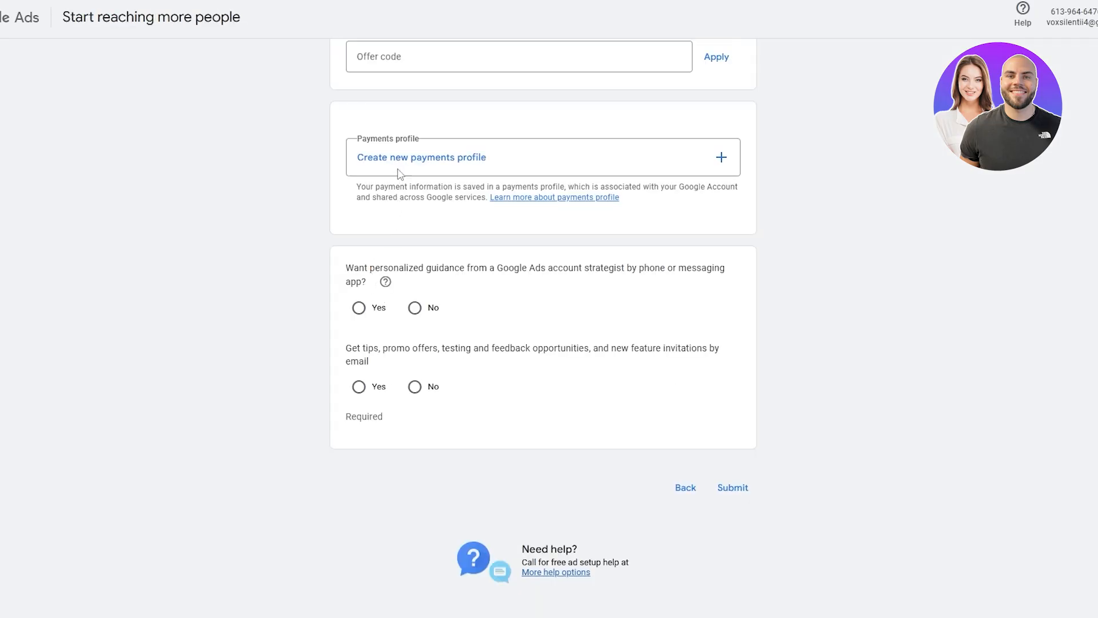
pyautogui.click(412, 160)
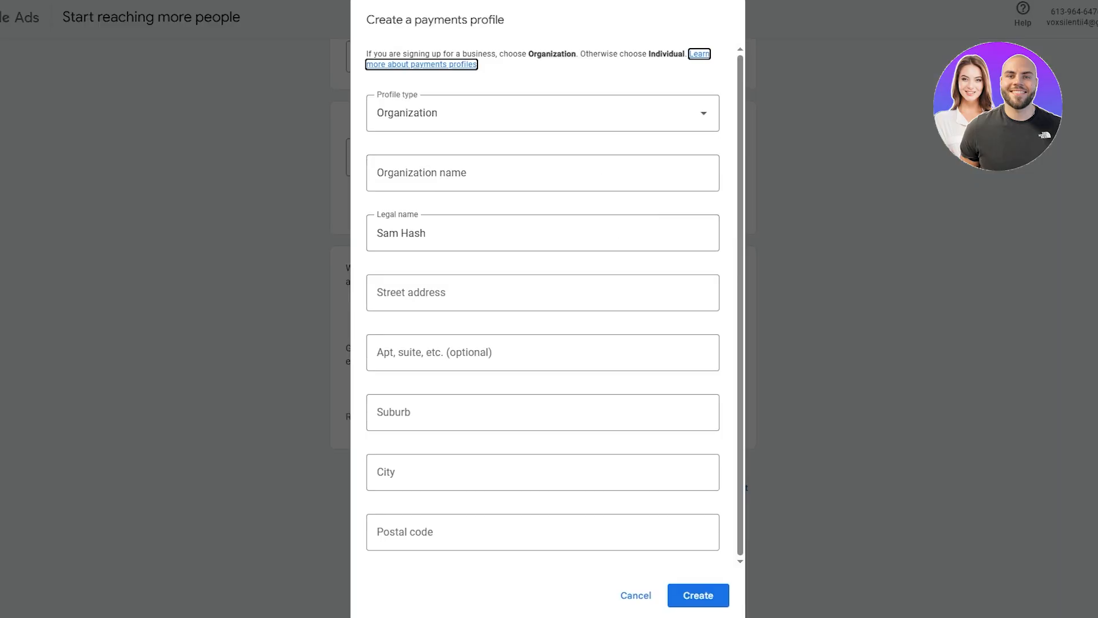
pyautogui.click(618, 591)
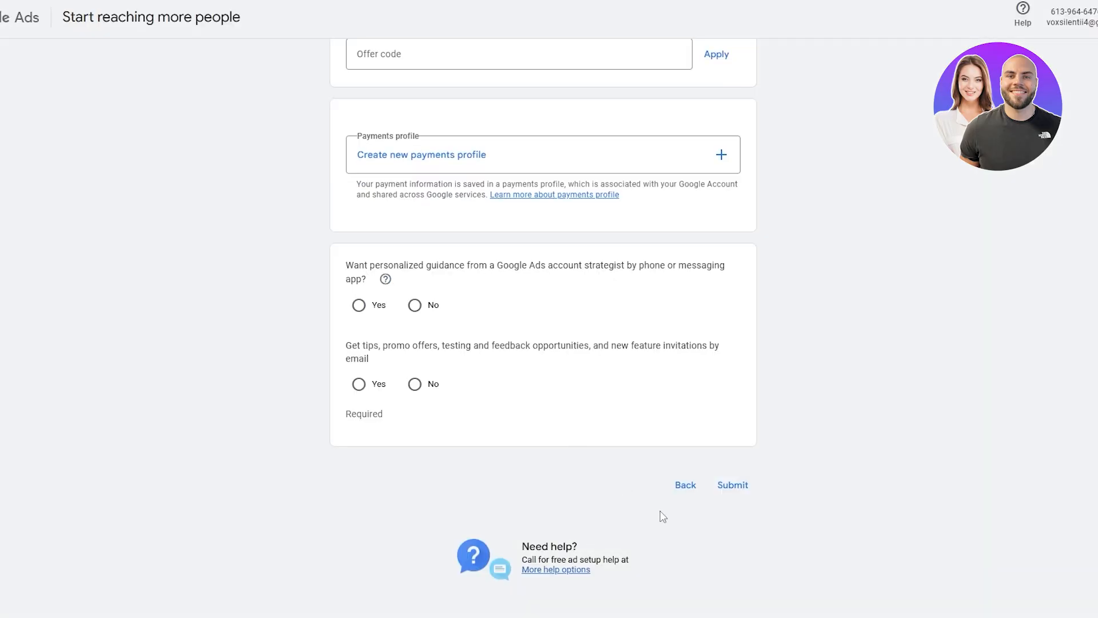
pyautogui.click(732, 486)
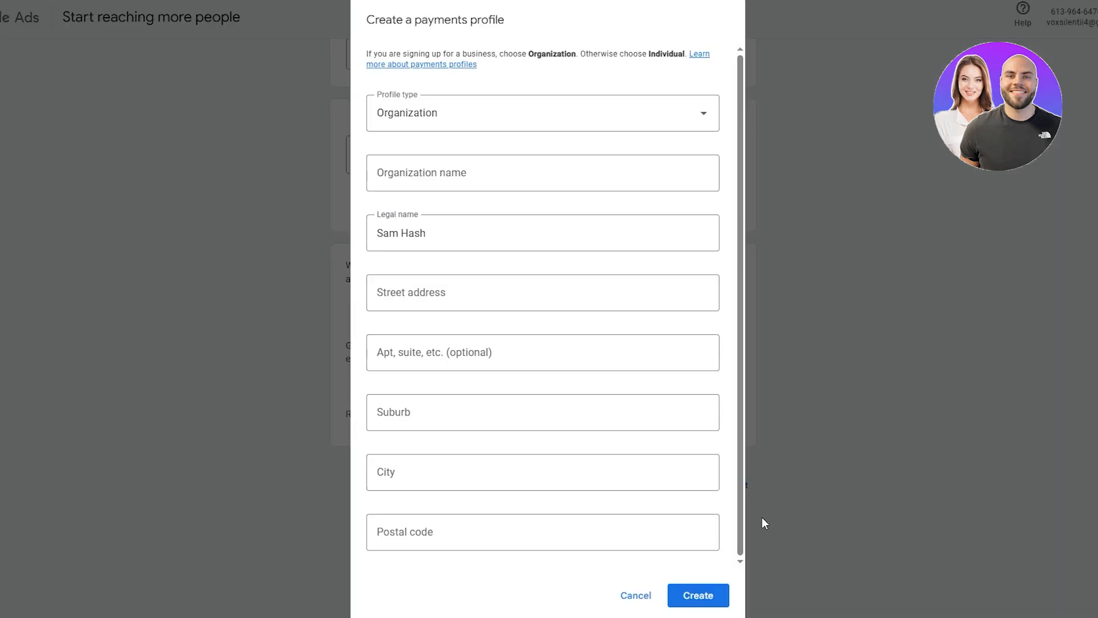
pyautogui.click(441, 110)
pyautogui.click(437, 206)
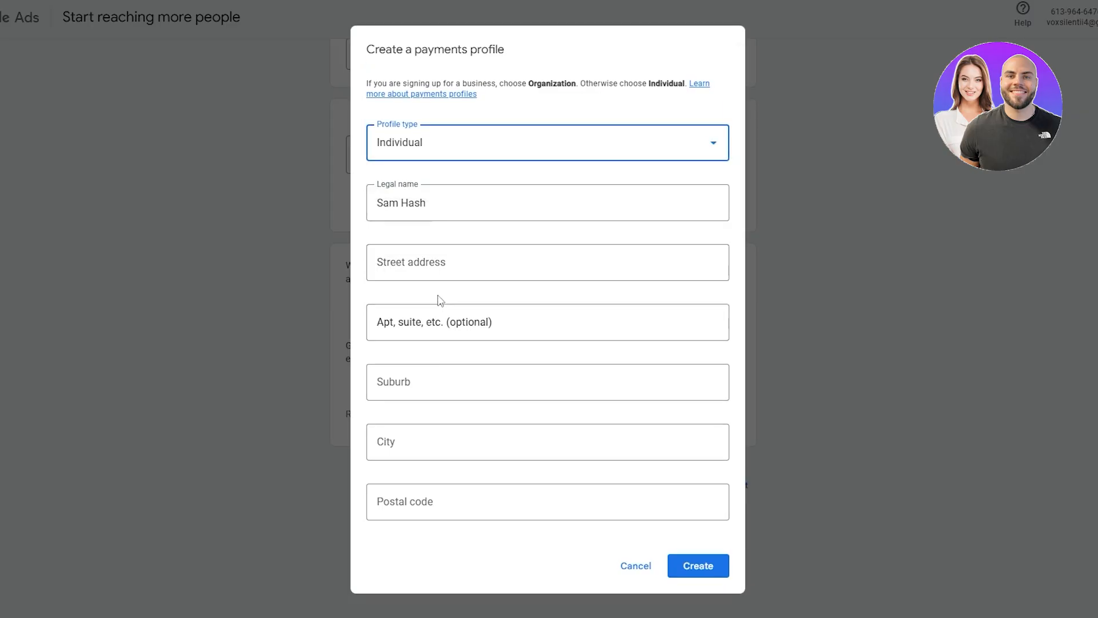
pyautogui.click(452, 256)
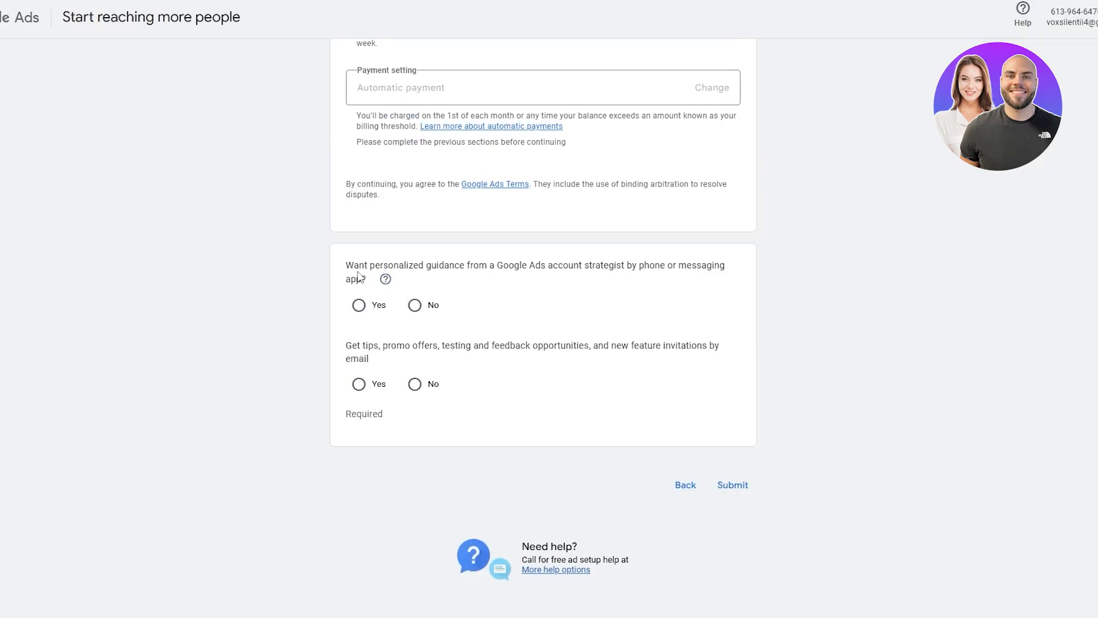
# Answer No to strategist guidance and to email tips and offers, and try to submit the settings without adding a payment method
pyautogui.moveTo(361, 278); pyautogui.dragTo(423, 428)
pyautogui.click(415, 305)
pyautogui.click(415, 384)
pyautogui.click(730, 489)
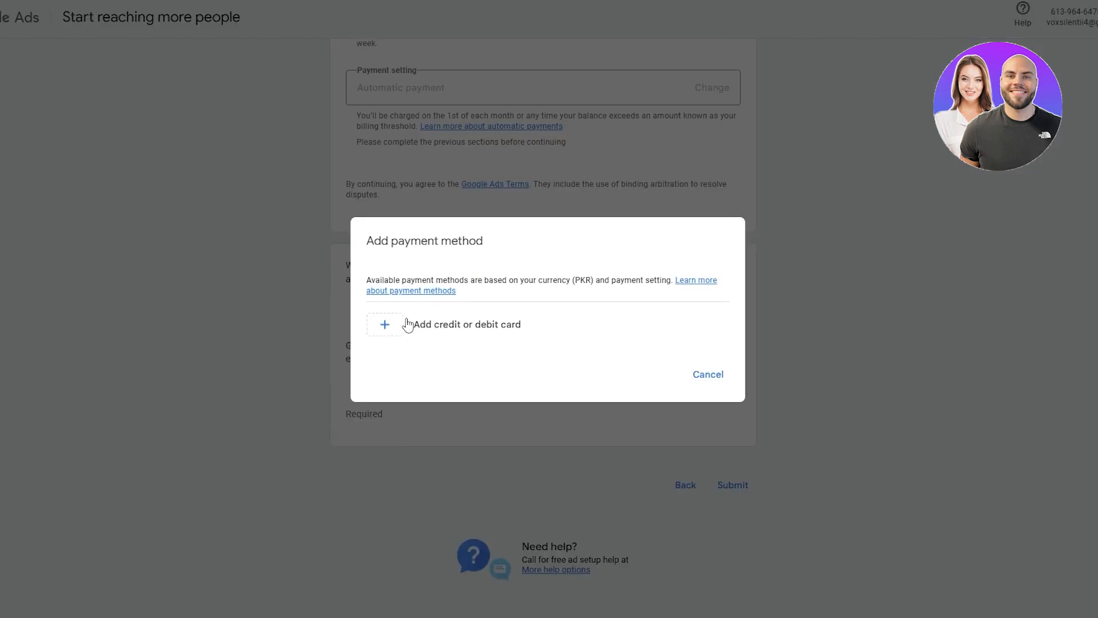
pyautogui.click(709, 376)
# Review the account's country, time zone, payments profile, payment method and payment setting on the confirmation page
pyautogui.scroll(3, 472, 387)
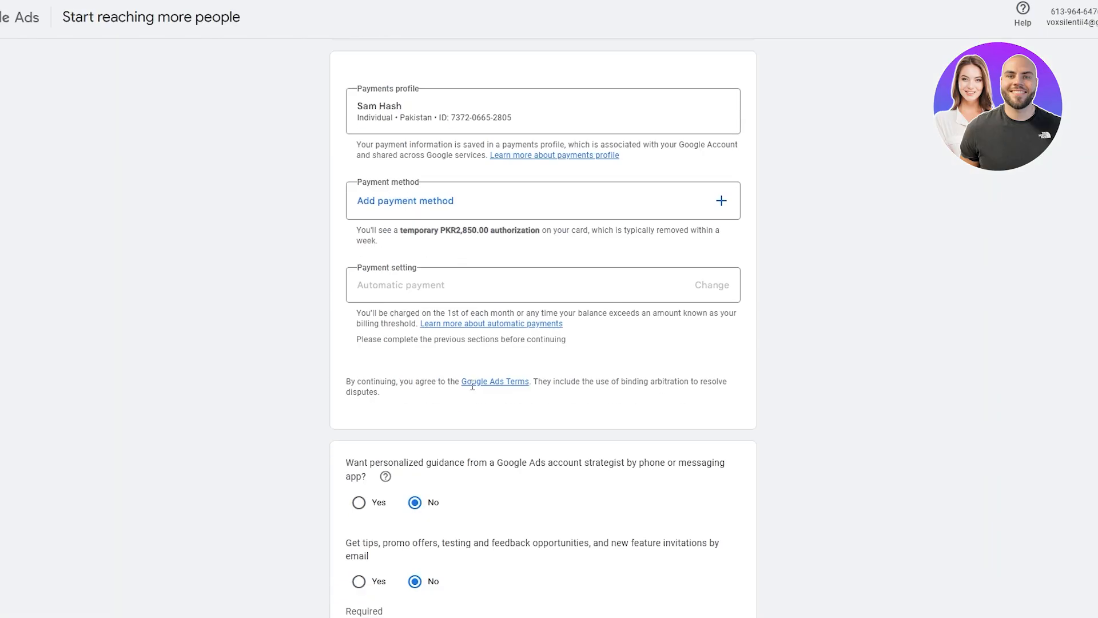
pyautogui.scroll(-3, 595, 511)
pyautogui.scroll(6, 649, 490)
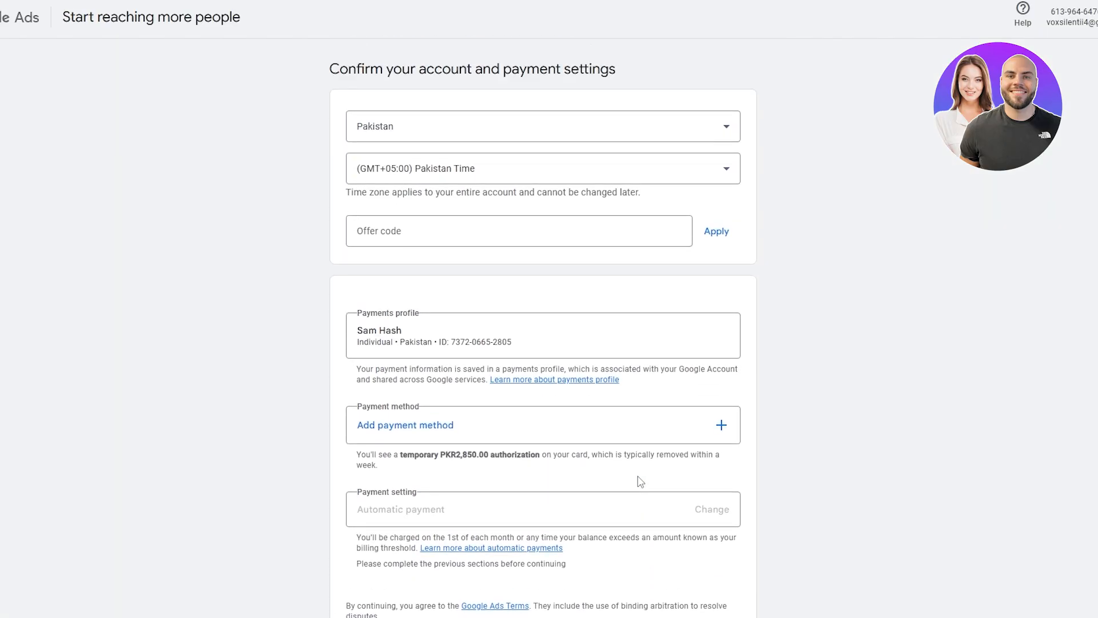
pyautogui.scroll(-4, 257, 167)
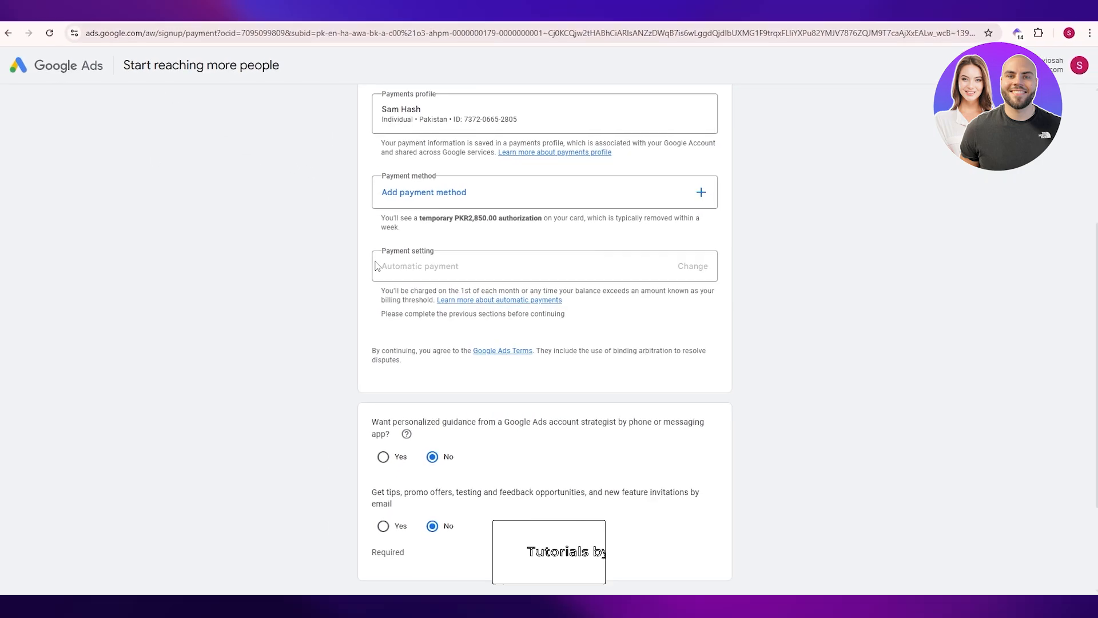
pyautogui.scroll(-2, 341, 329)
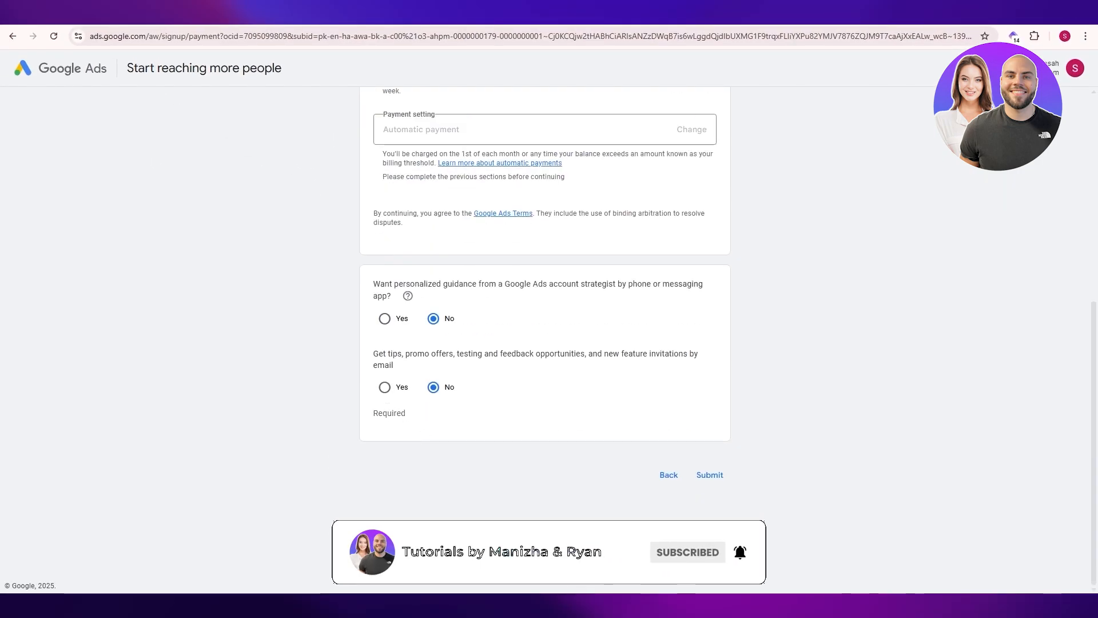